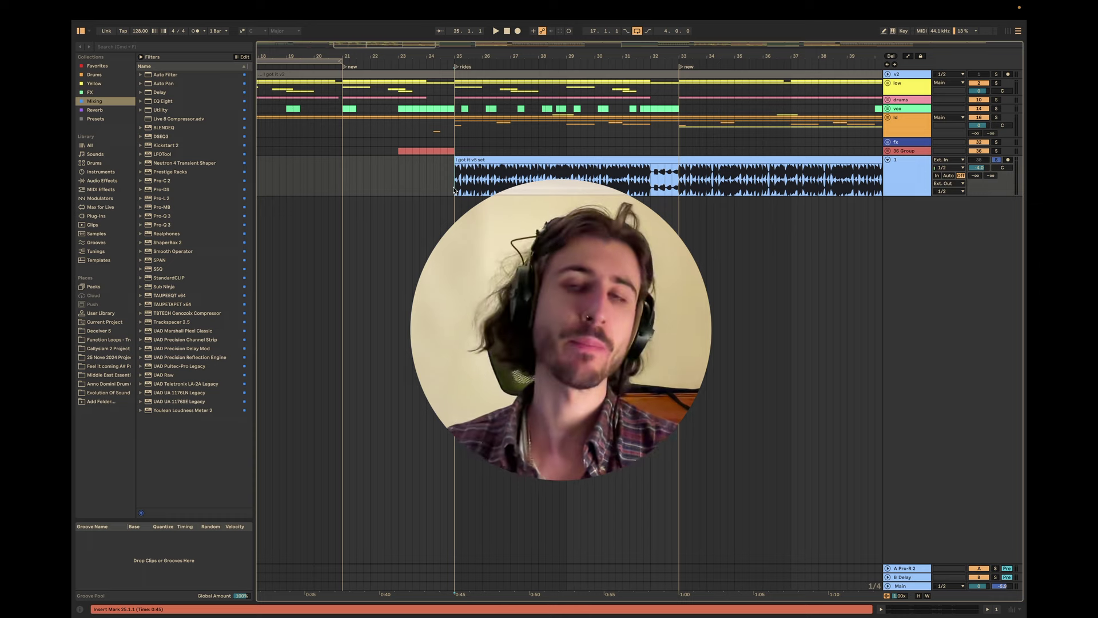
# Play the tech house arrangement, then restart playback from bar 25.
pyautogui.press('space')
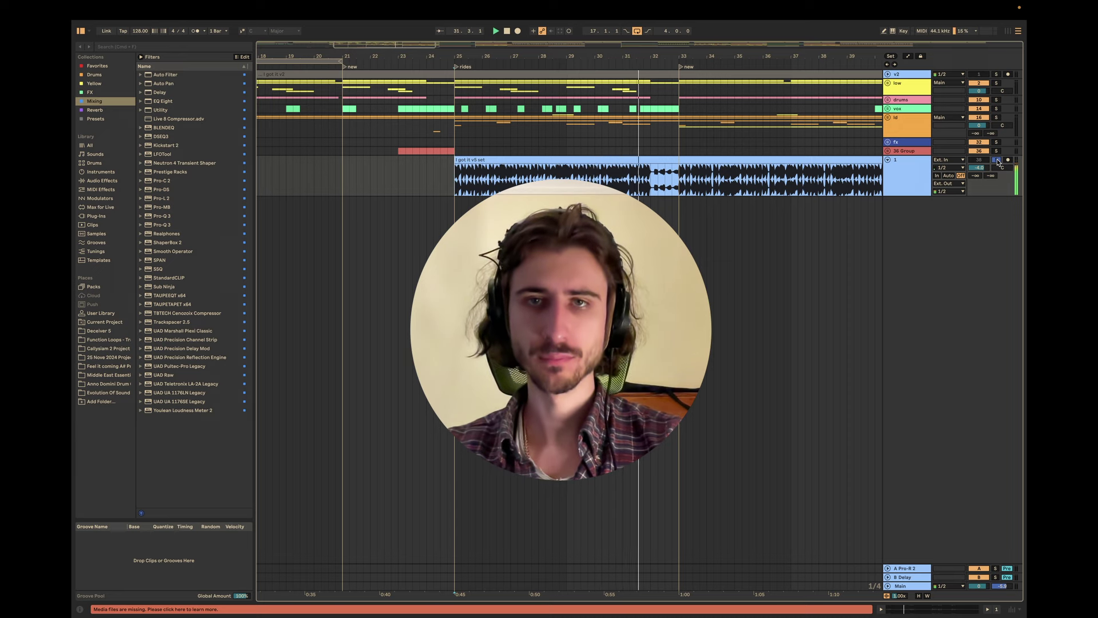
pyautogui.press('space')
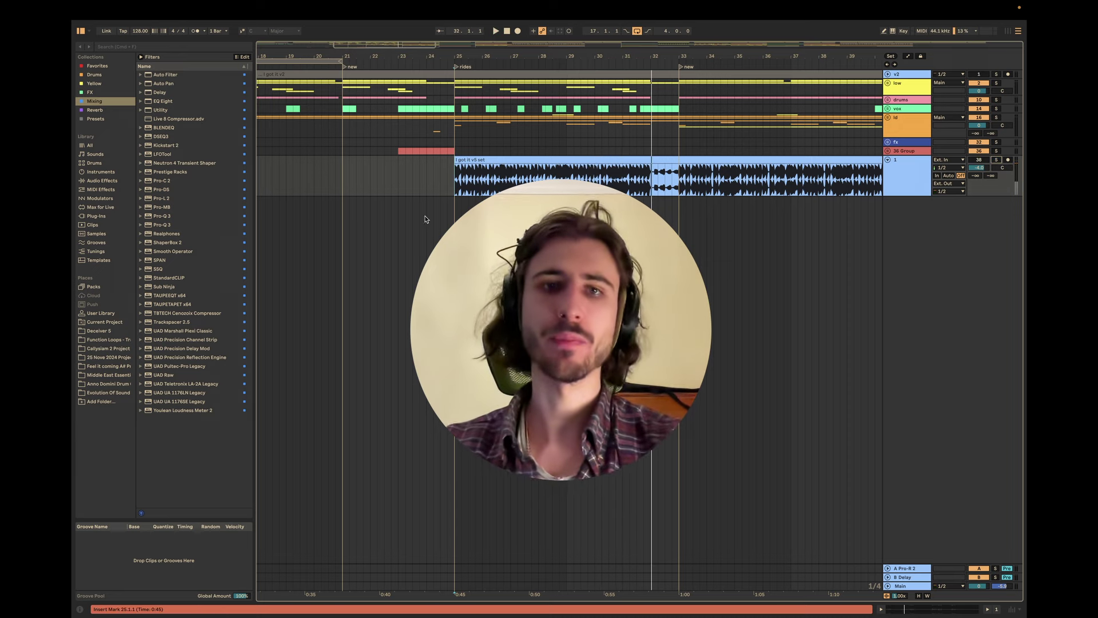
pyautogui.click(456, 188)
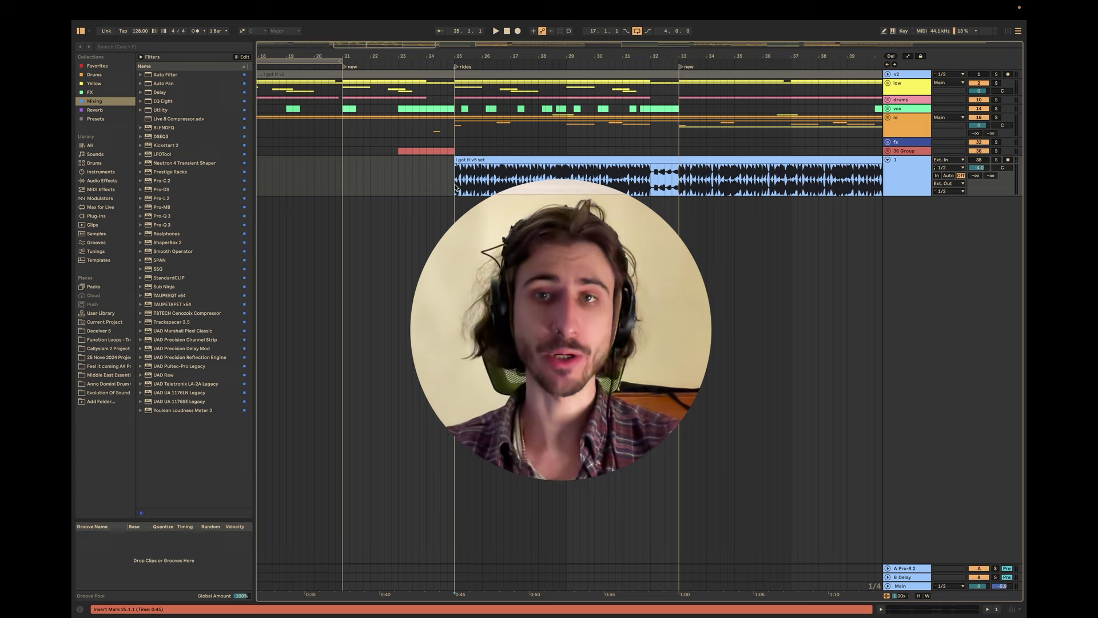
pyautogui.press('space')
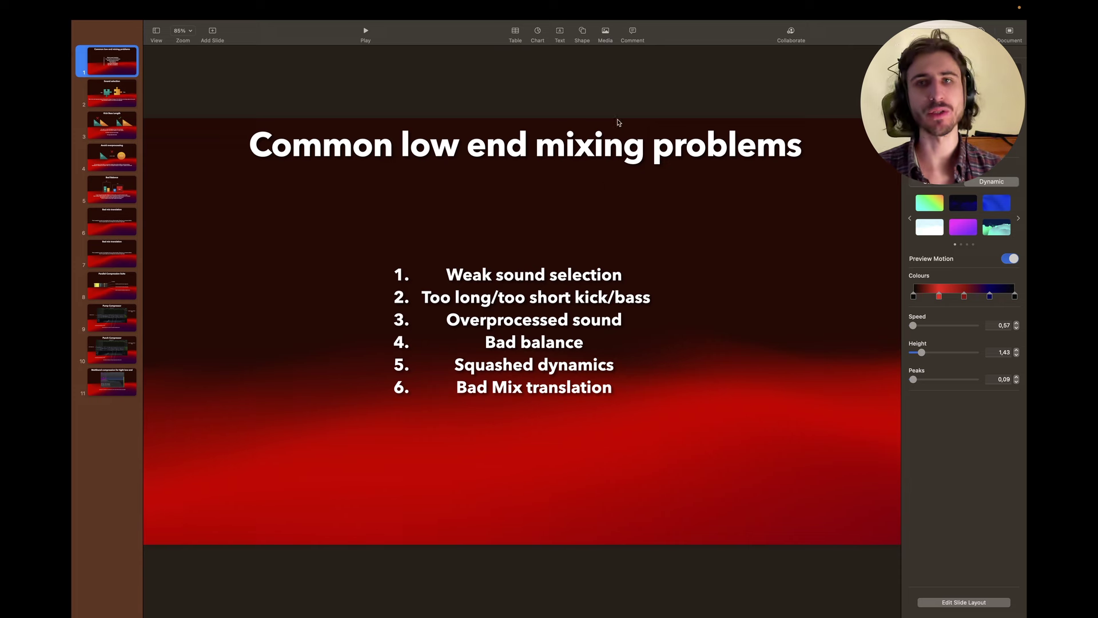
# Advance Keynote to the Sound selection slide and switch back to Ableton Live.
pyautogui.moveTo(1024, 7)
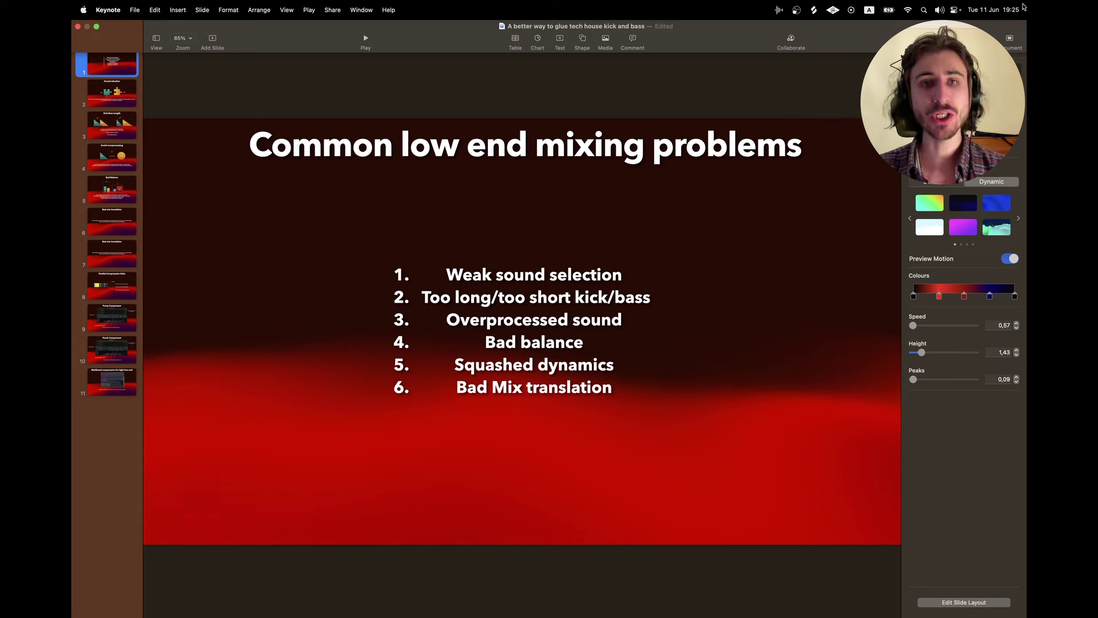
pyautogui.press('Down')
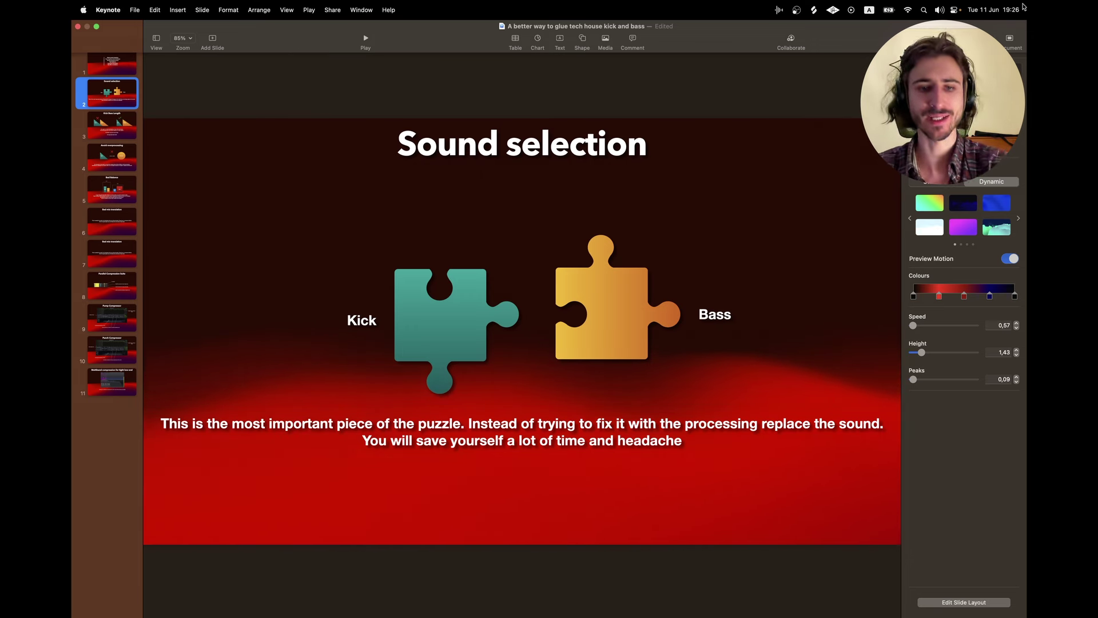
pyautogui.press('super+Tab')
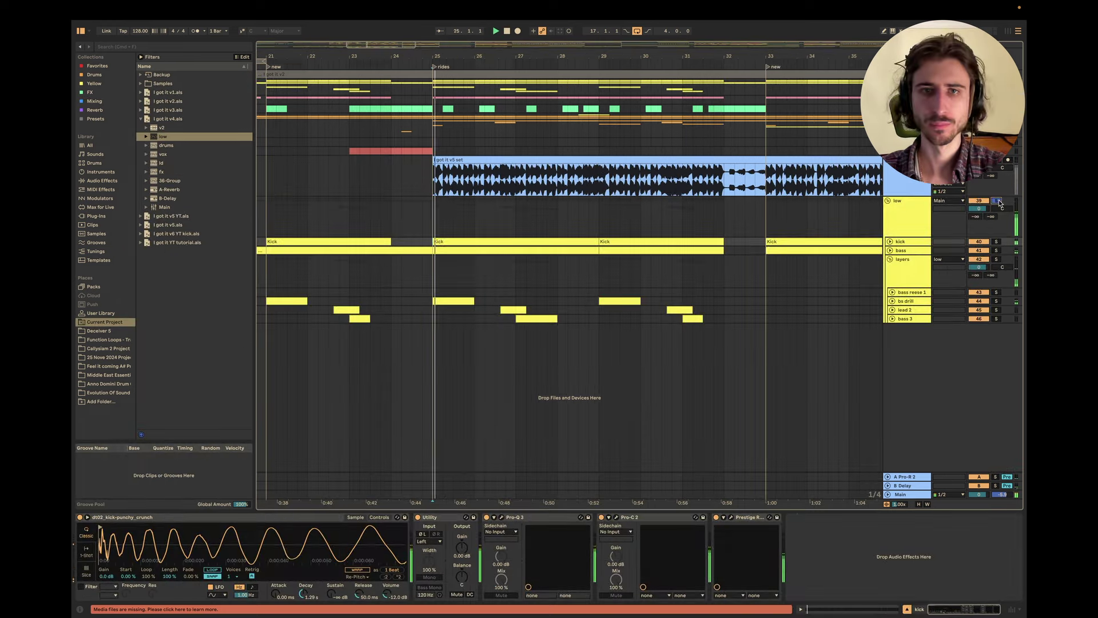
# Fold the layers group and lower the low group's volume to -5.7 dB.
pyautogui.click(890, 259)
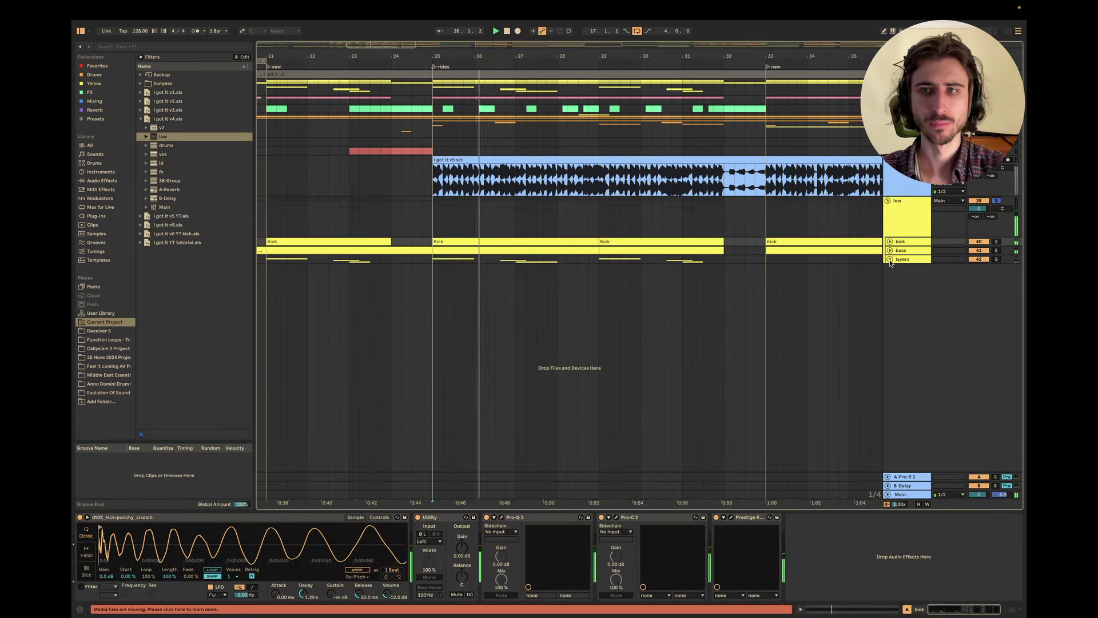
pyautogui.click(979, 209)
pyautogui.moveTo(979, 209); pyautogui.dragTo(978, 218)
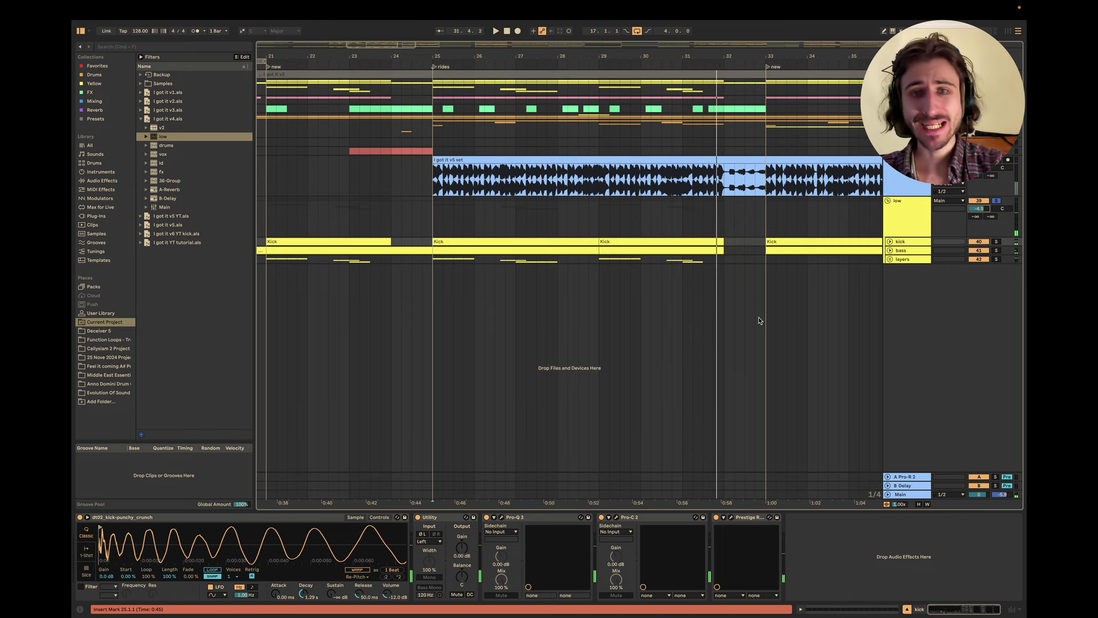
# Stop playback, inspect the kick and bass tracks, then fold the low group closed.
pyautogui.click(431, 222)
pyautogui.press('space')
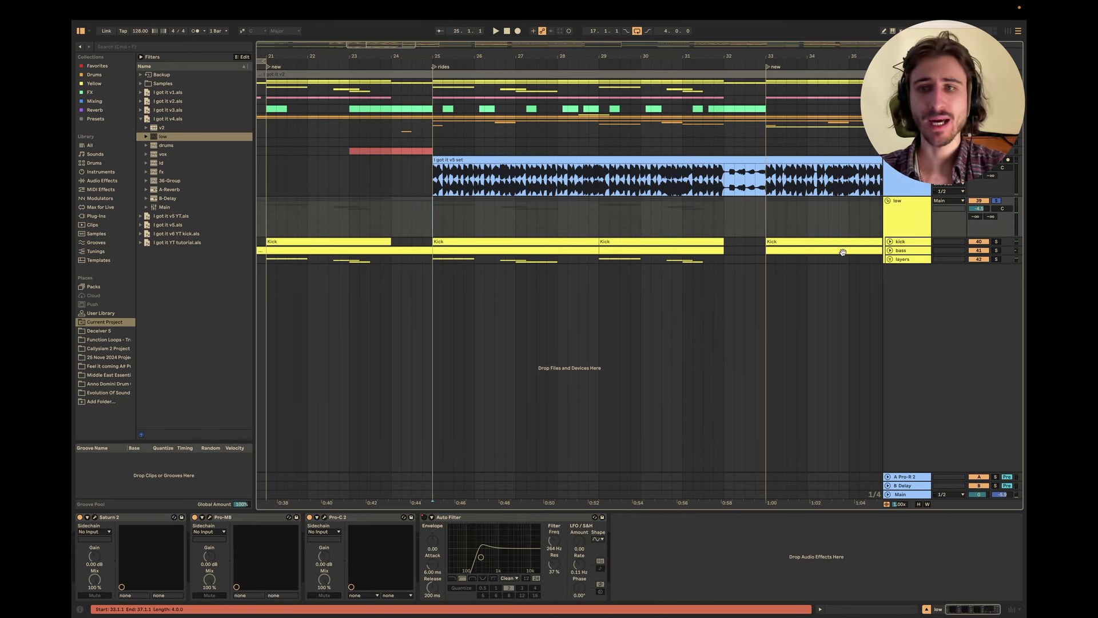
pyautogui.click(891, 241)
pyautogui.click(890, 283)
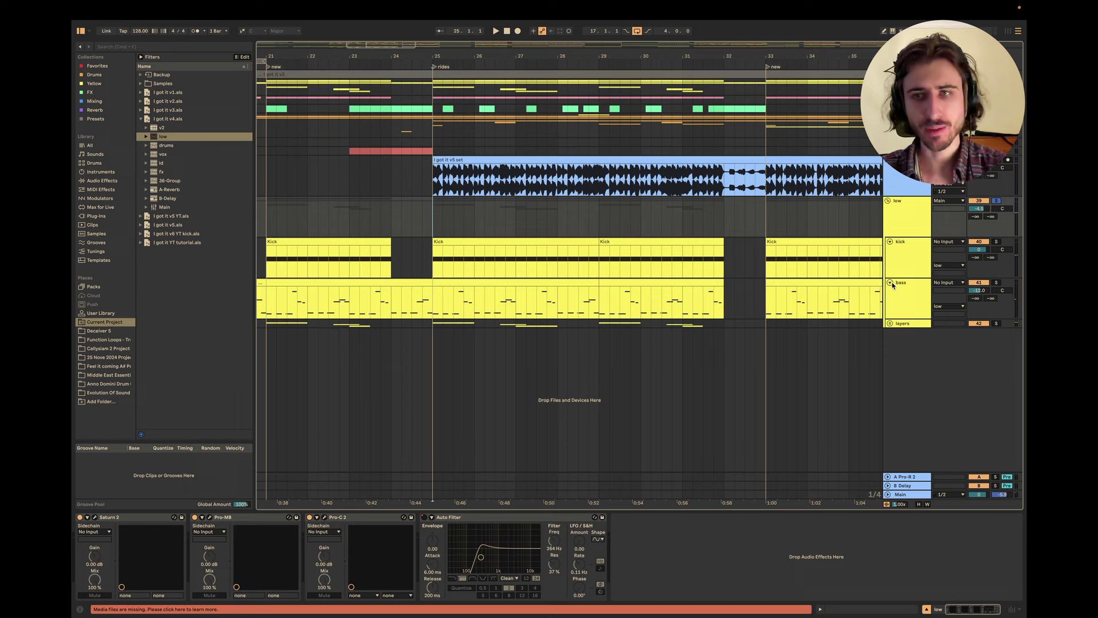
pyautogui.click(888, 201)
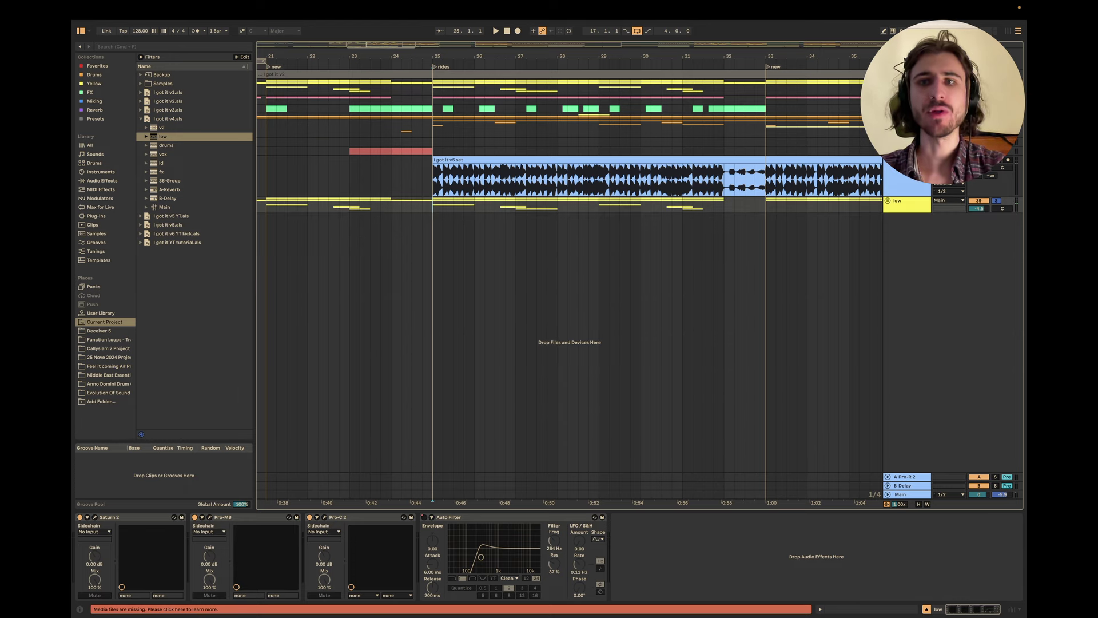
pyautogui.scroll(2, 887, 202)
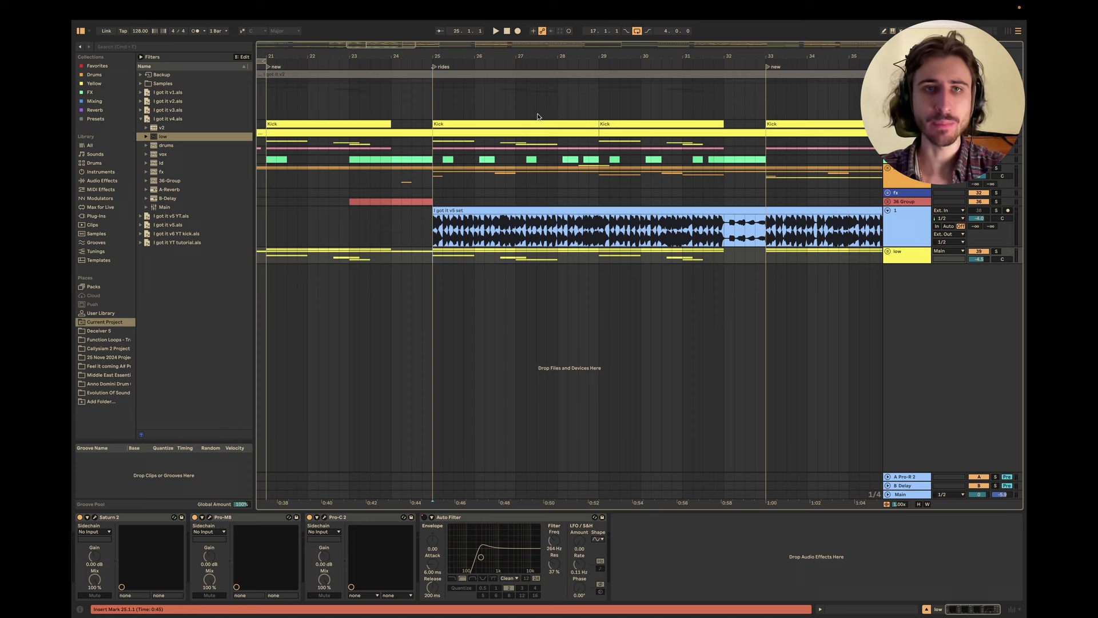
# Start playback and bring up the kick track's sampler and effects chain.
pyautogui.click(432, 101)
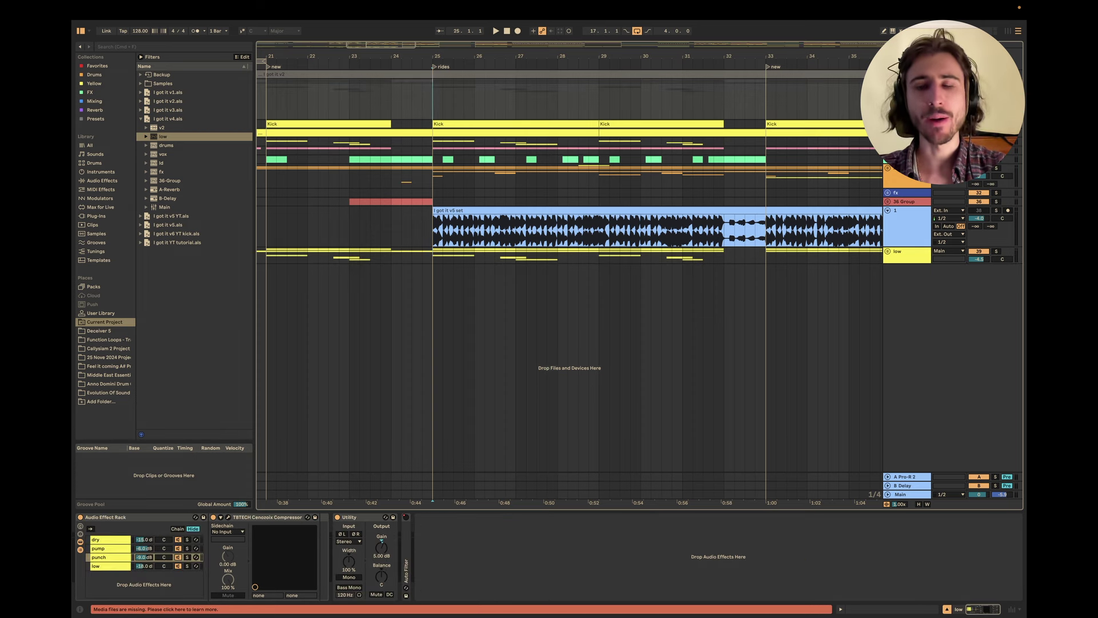
pyautogui.press('space')
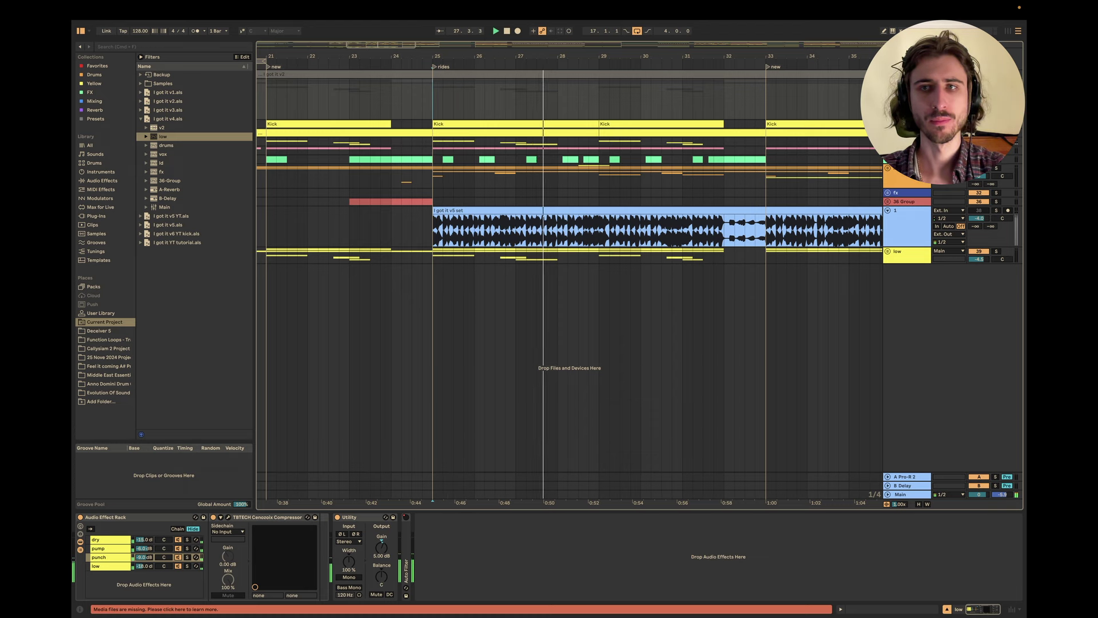
pyautogui.click(906, 124)
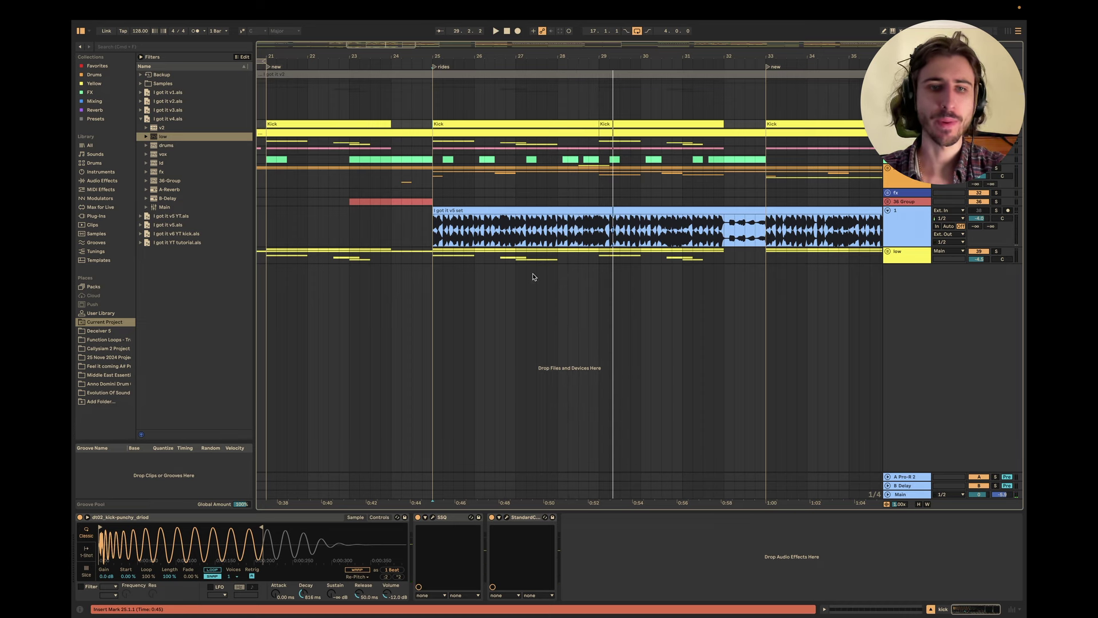
# Compare the kick with its SSQ EQ bypassed and active, leaving it on and closed.
pyautogui.click(418, 517)
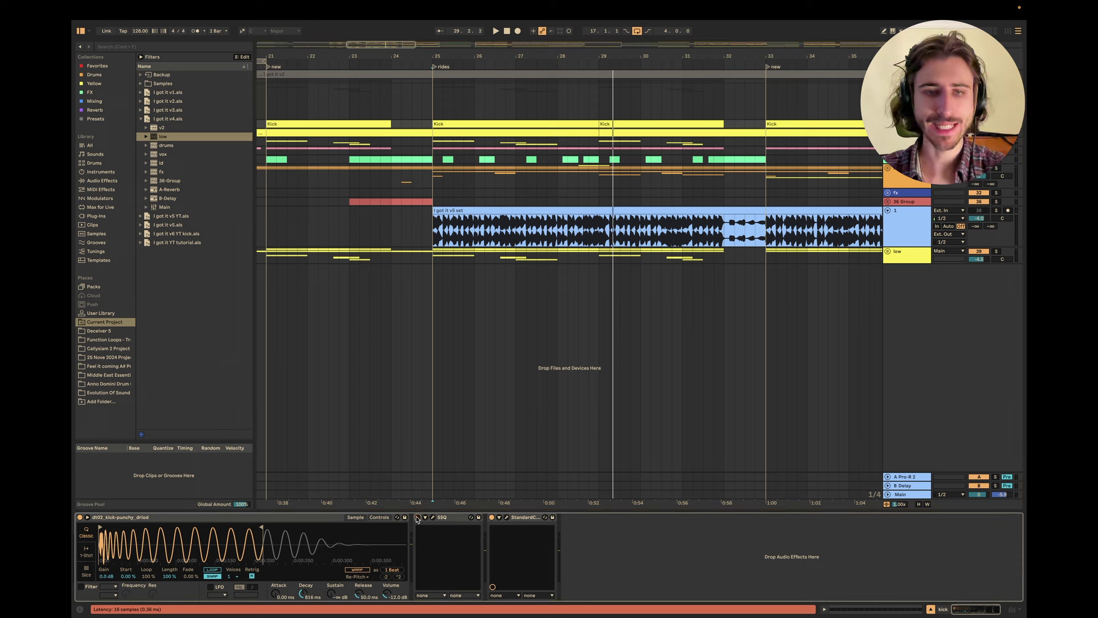
pyautogui.click(432, 517)
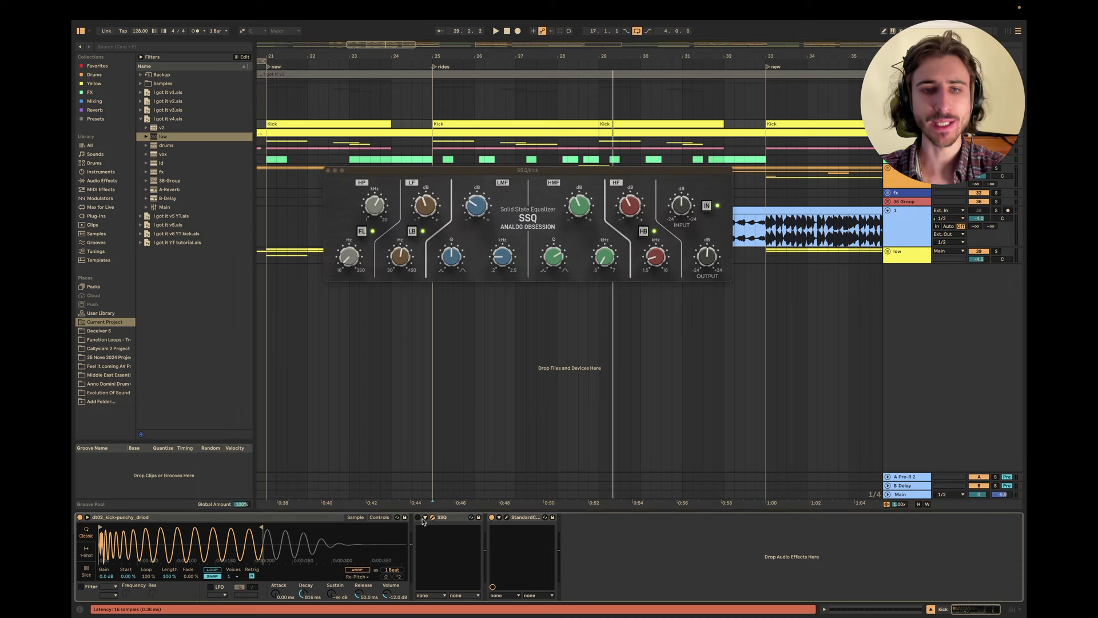
pyautogui.press('space')
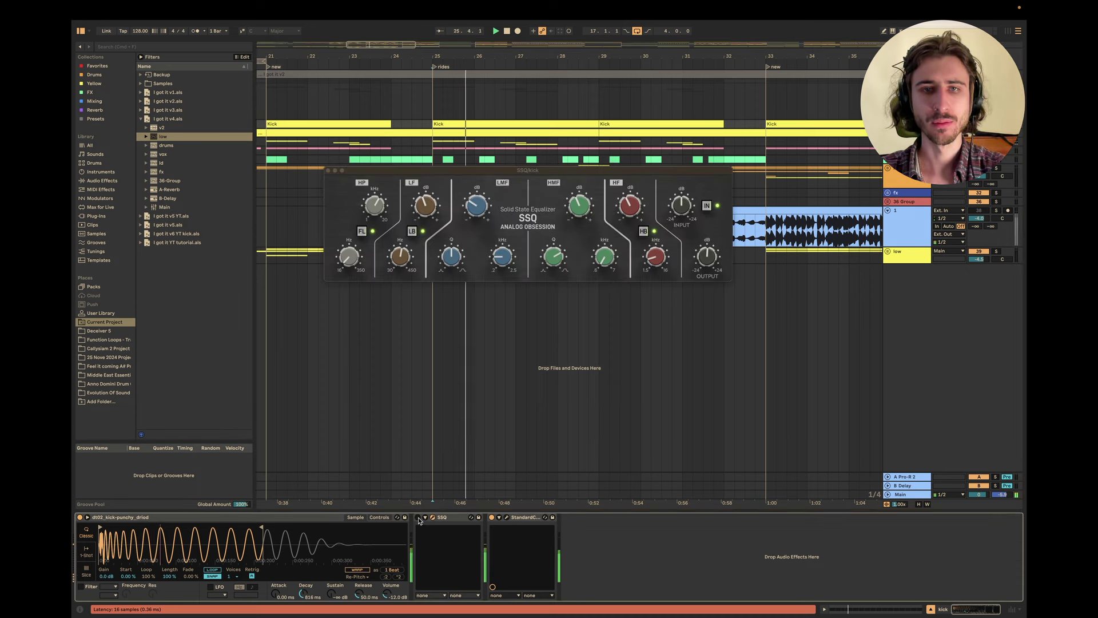
pyautogui.click(418, 518)
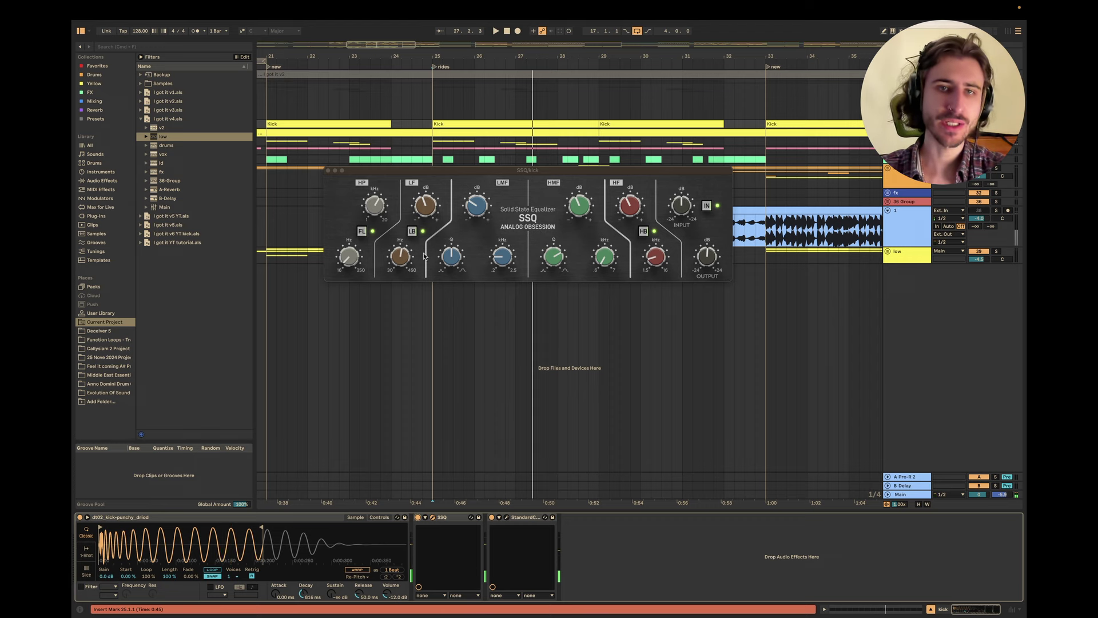
pyautogui.press('space')
pyautogui.press('space')
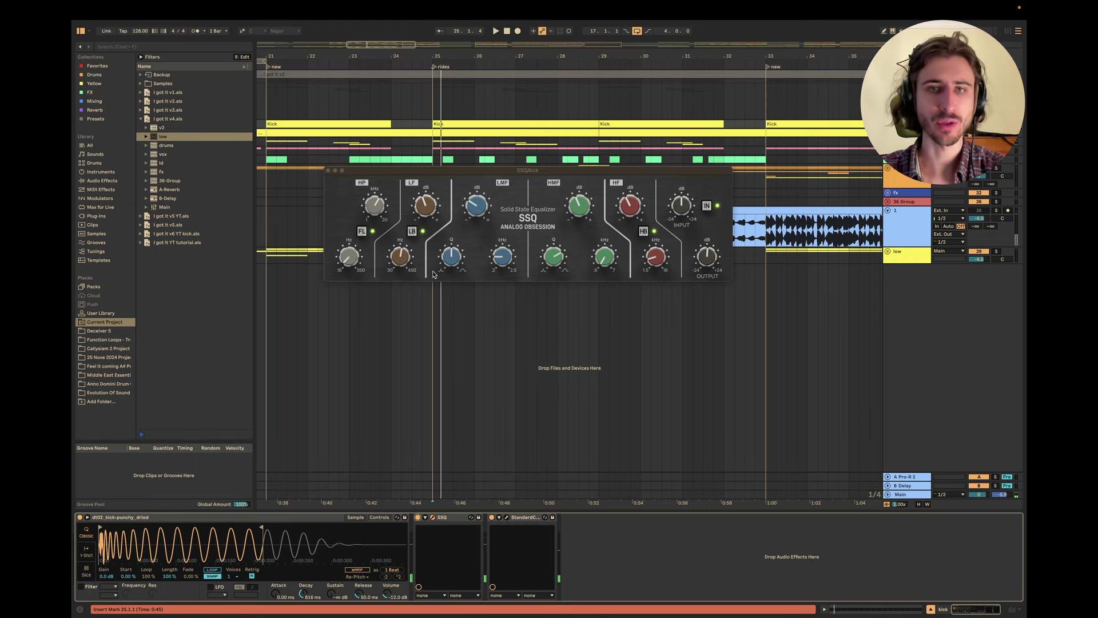
pyautogui.click(328, 170)
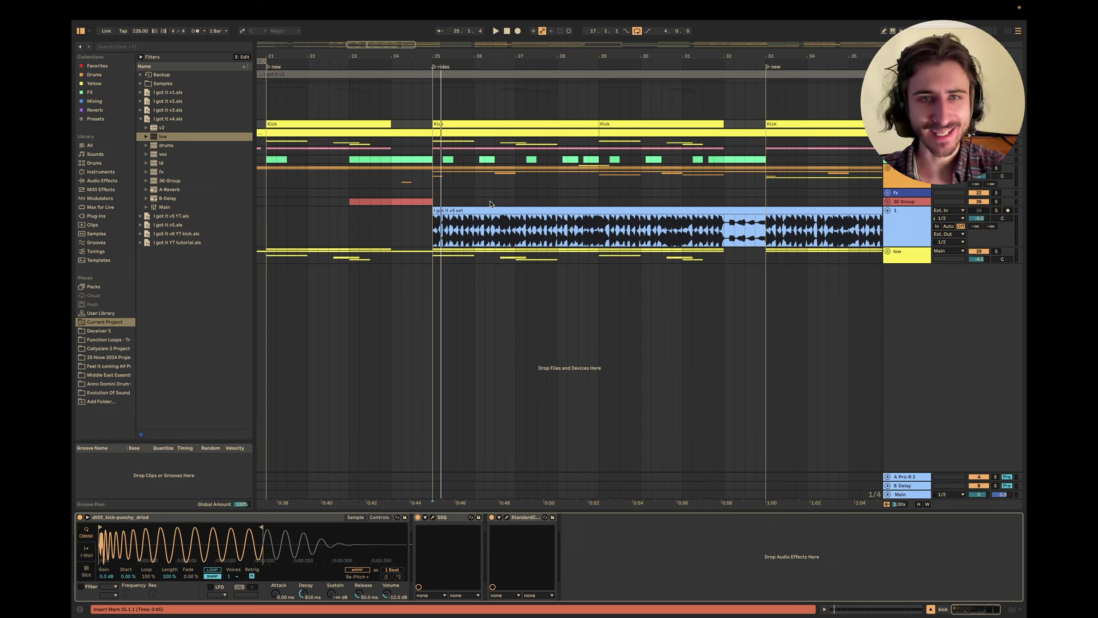
pyautogui.click(433, 193)
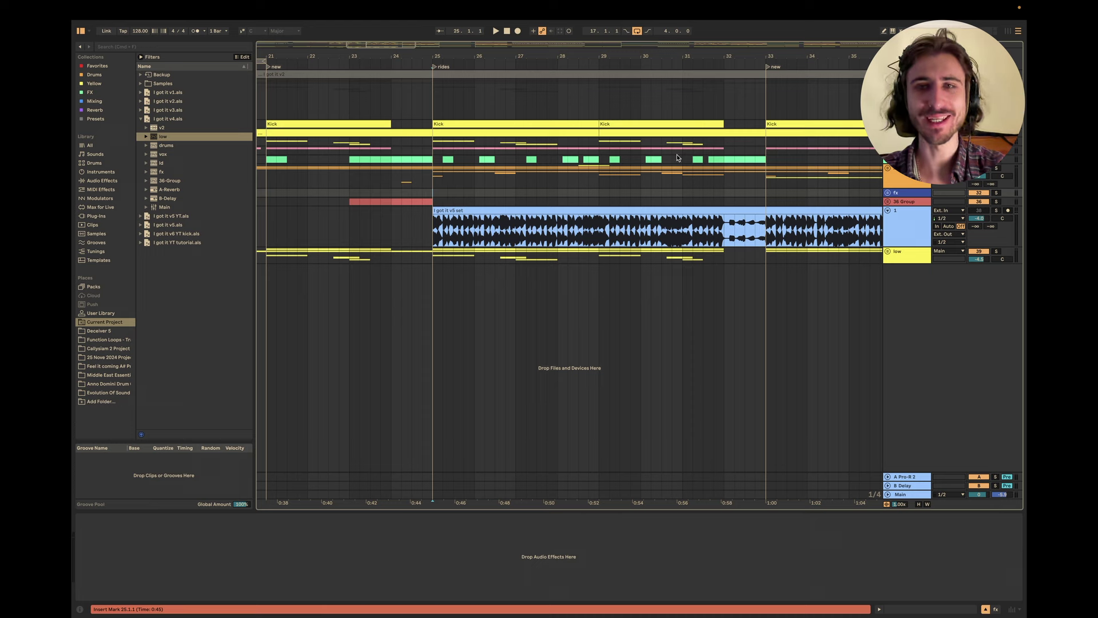
# Set Main's Realphones to Music Studio I, solo the low group, and switch to Keynote.
pyautogui.press('space')
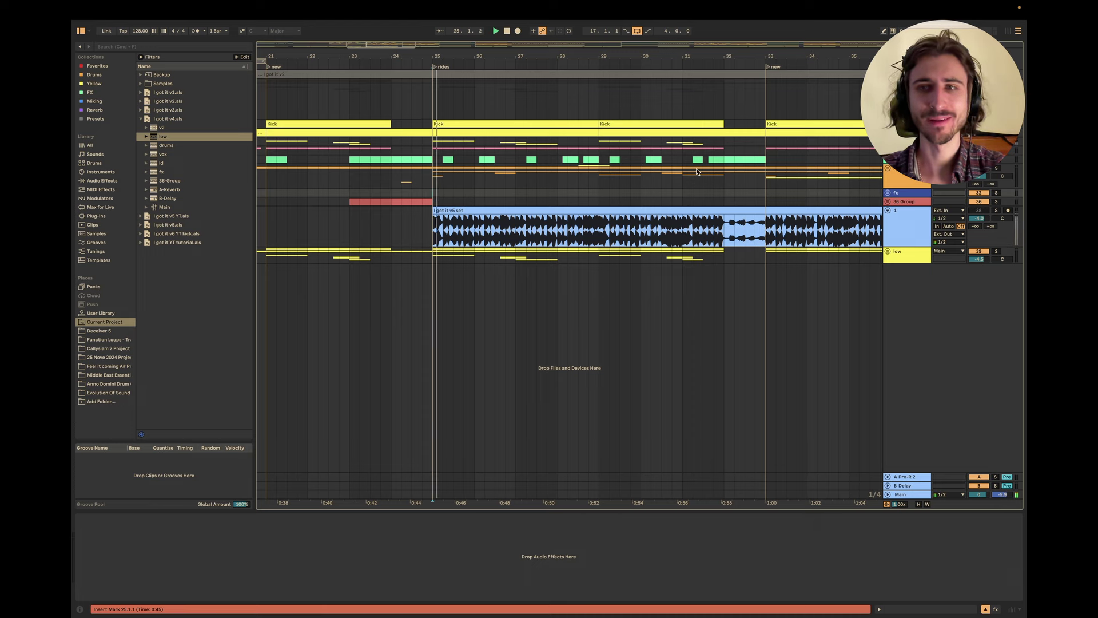
pyautogui.click(912, 495)
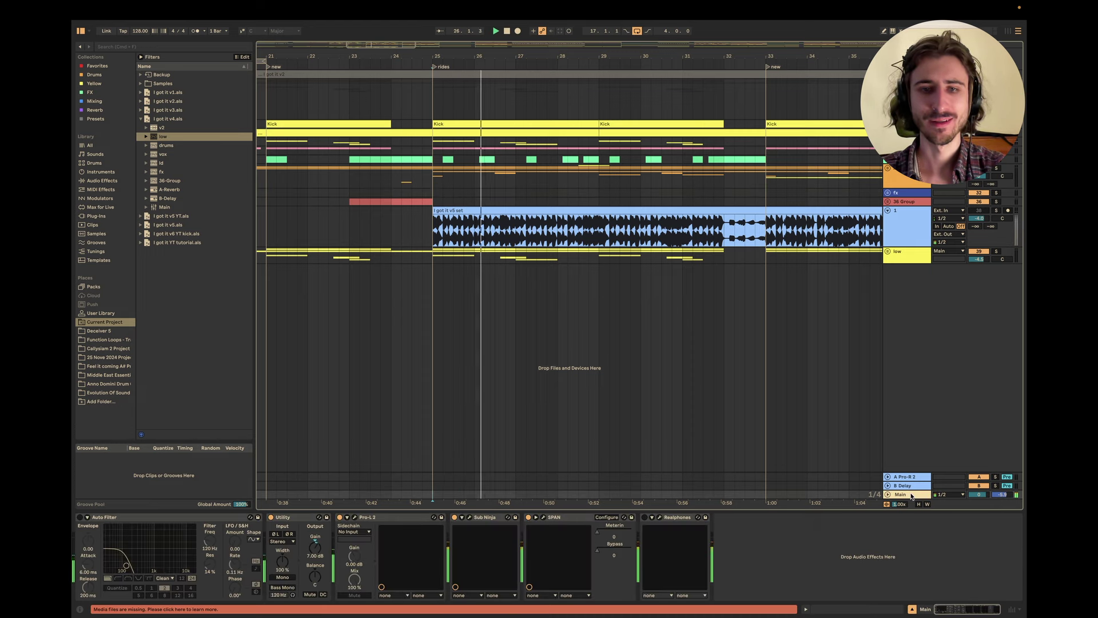
pyautogui.click(660, 517)
pyautogui.click(529, 338)
pyautogui.click(513, 242)
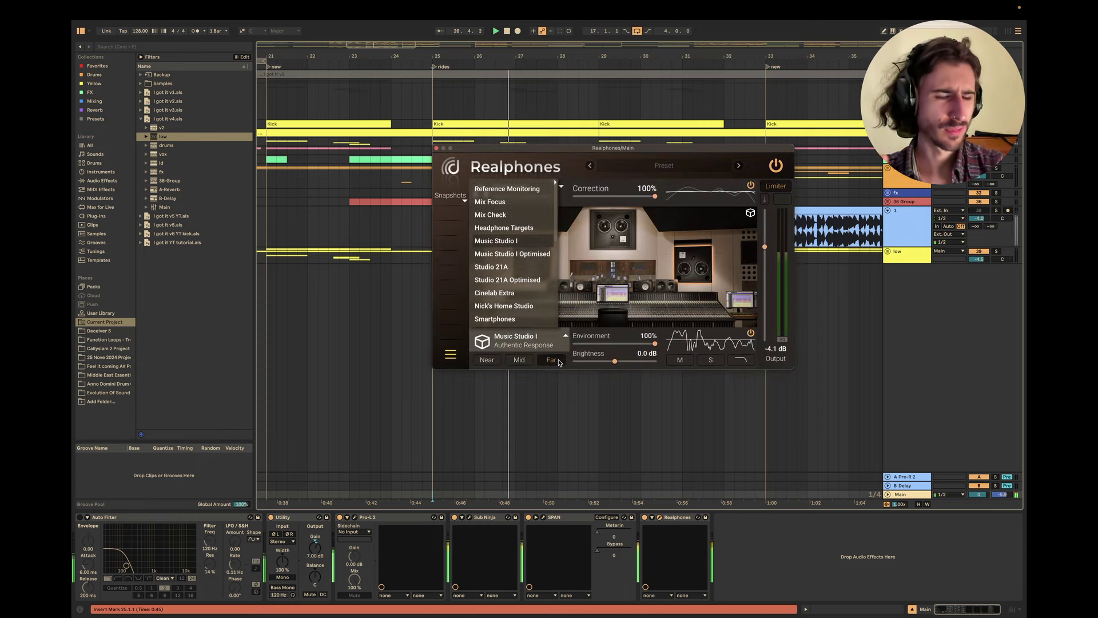
pyautogui.click(996, 252)
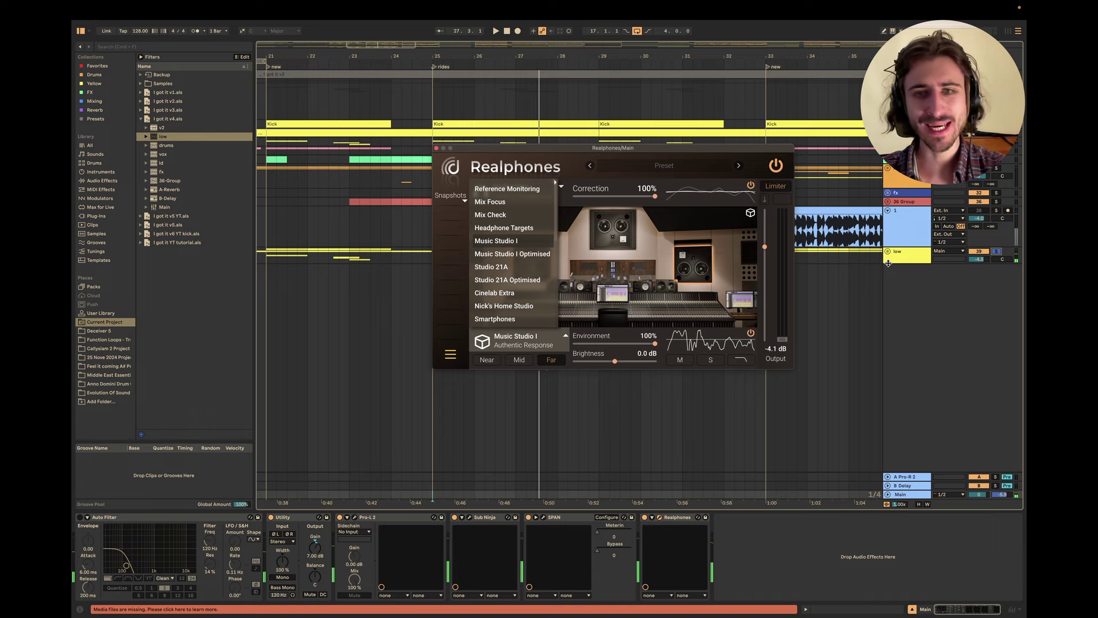
pyautogui.press('super+Tab')
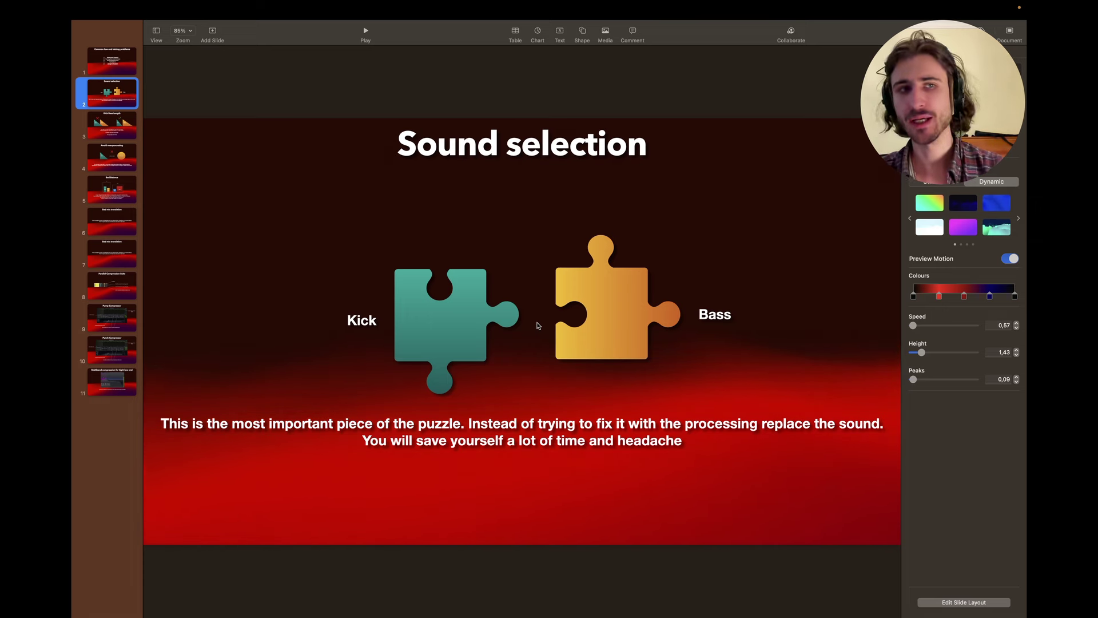
# Advance to the Kick Bass Length slide and head back toward Ableton Live.
pyautogui.press('Down')
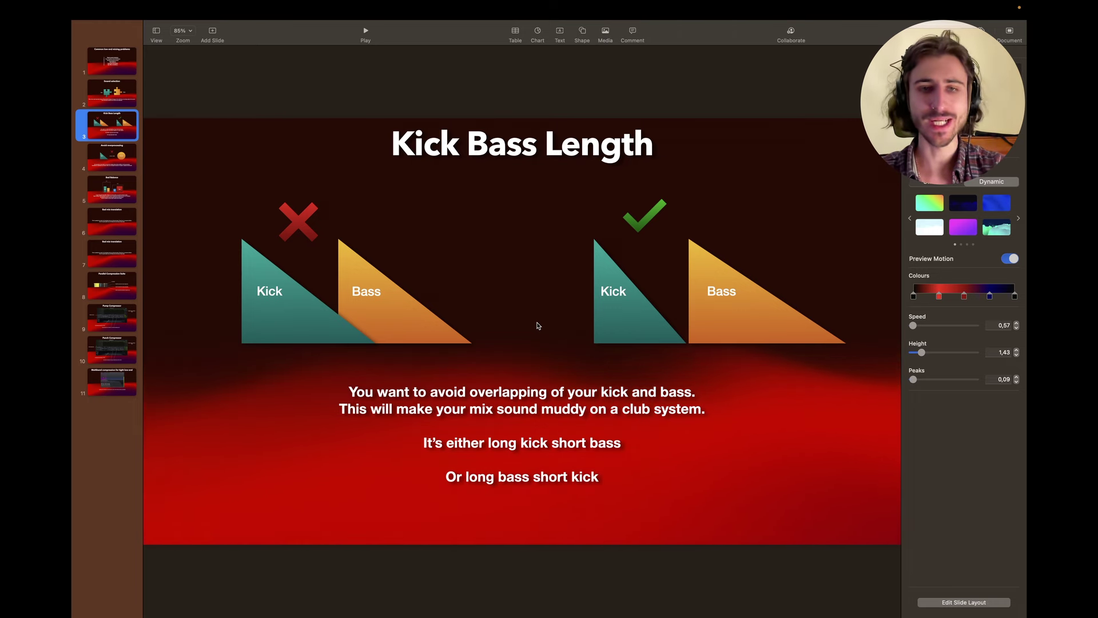
pyautogui.press('super+Tab')
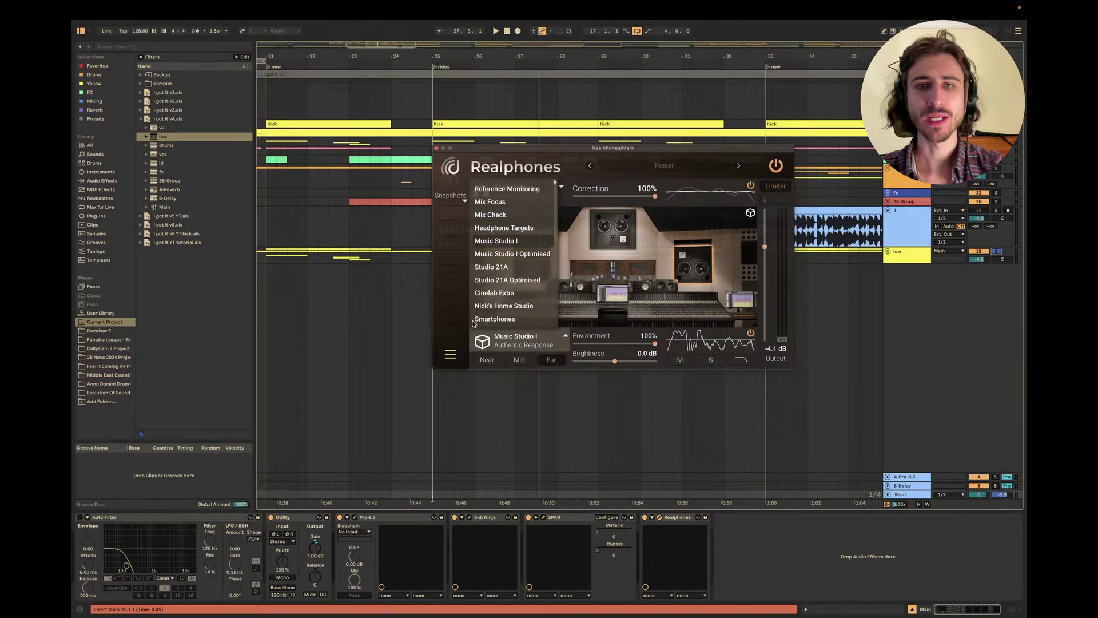
# Return to Ableton Live, unsolo the low track and unfold the kick track.
pyautogui.press('super+w')
pyautogui.click(997, 251)
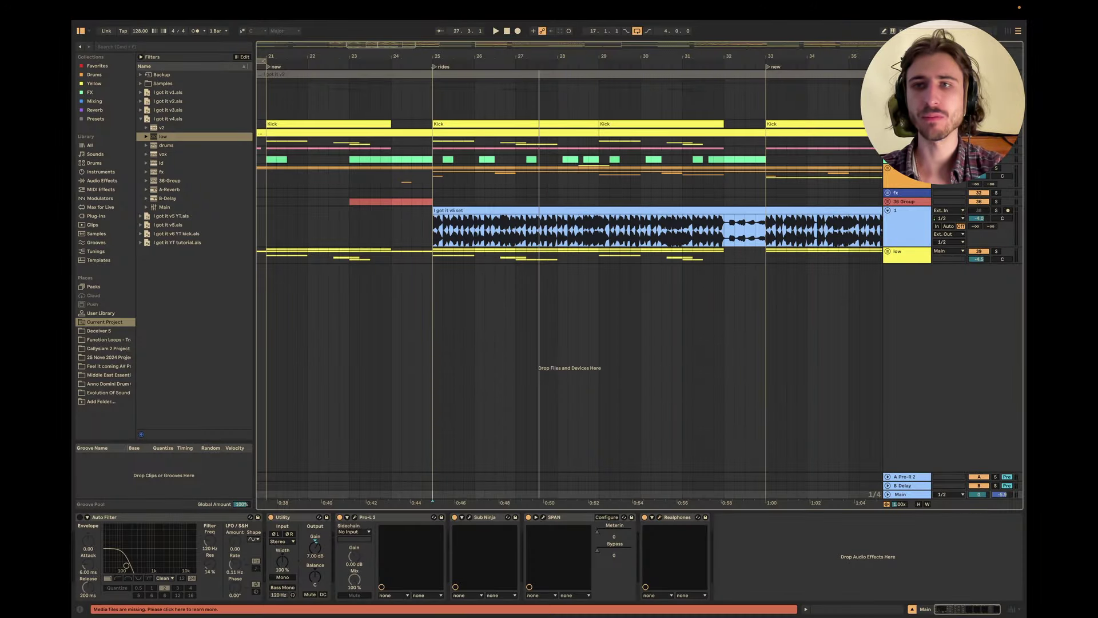
pyautogui.click(891, 124)
pyautogui.doubleClick(910, 124)
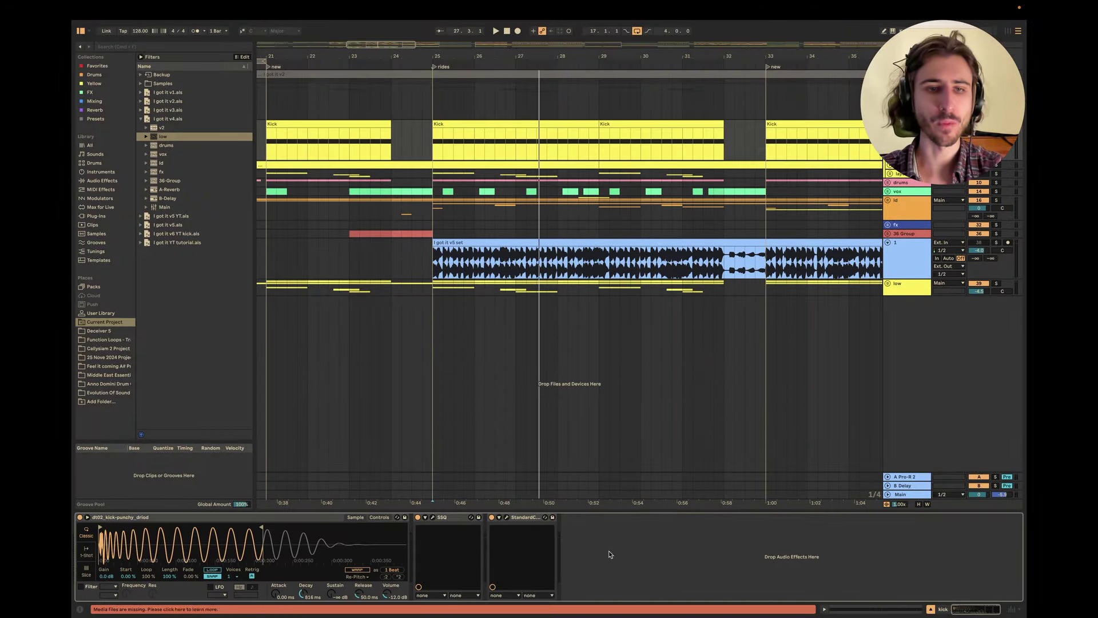
# Open Sub Ninja on the Main track, position it over the arrangement, and play.
pyautogui.click(903, 494)
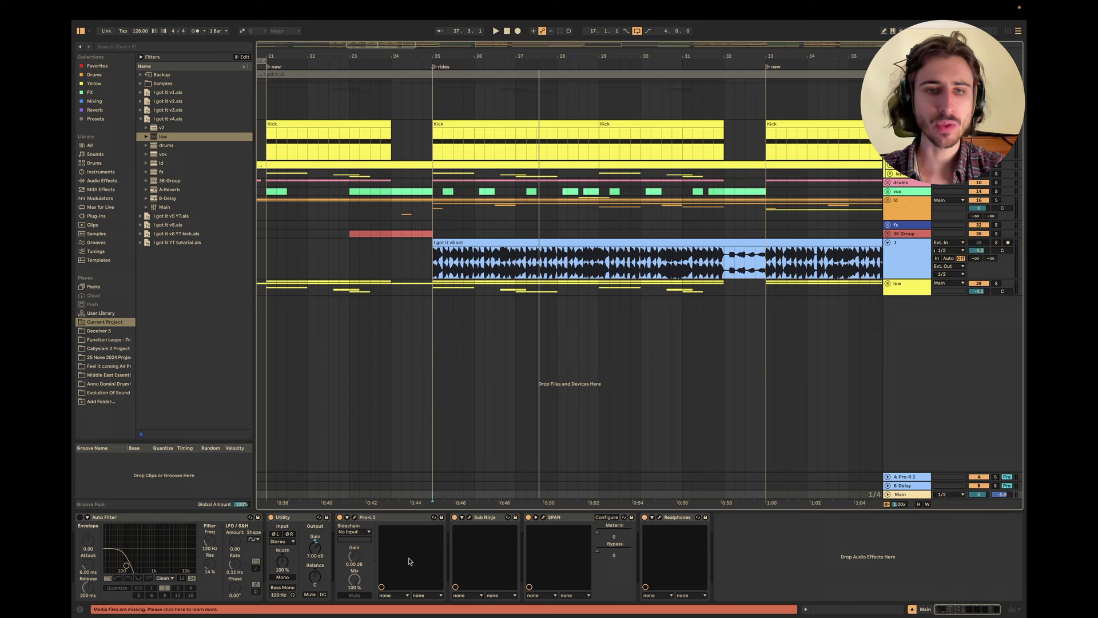
pyautogui.click(470, 517)
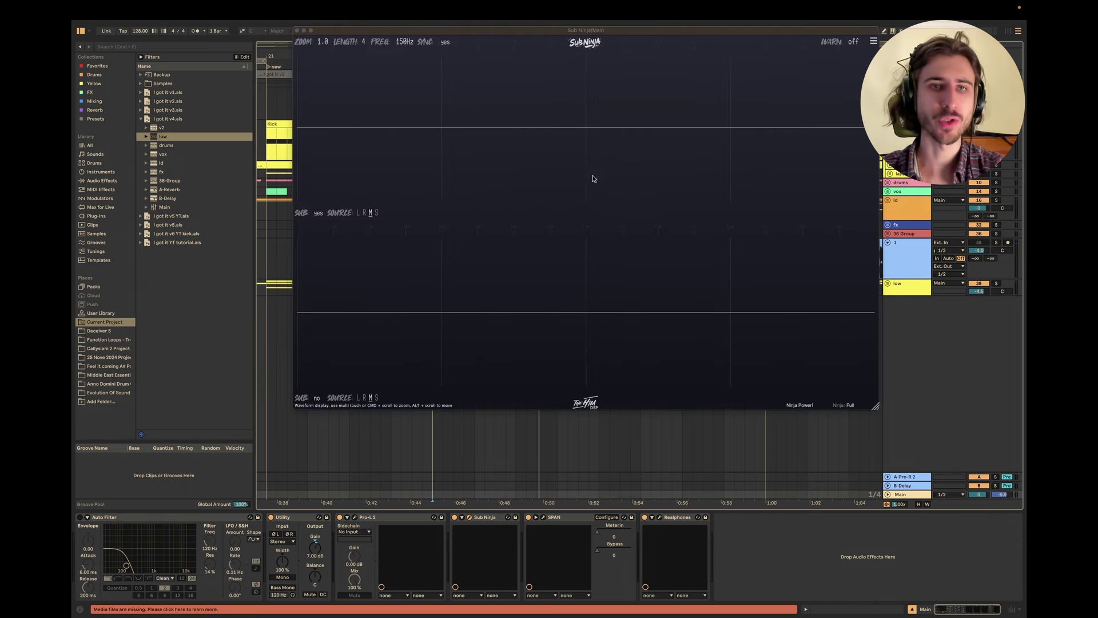
pyautogui.moveTo(508, 30); pyautogui.dragTo(508, 170)
pyautogui.press('space')
# View the bass alone, then kick and bass together in Sub Ninja, and show the kick's sampler.
pyautogui.click(998, 166)
pyautogui.press('space')
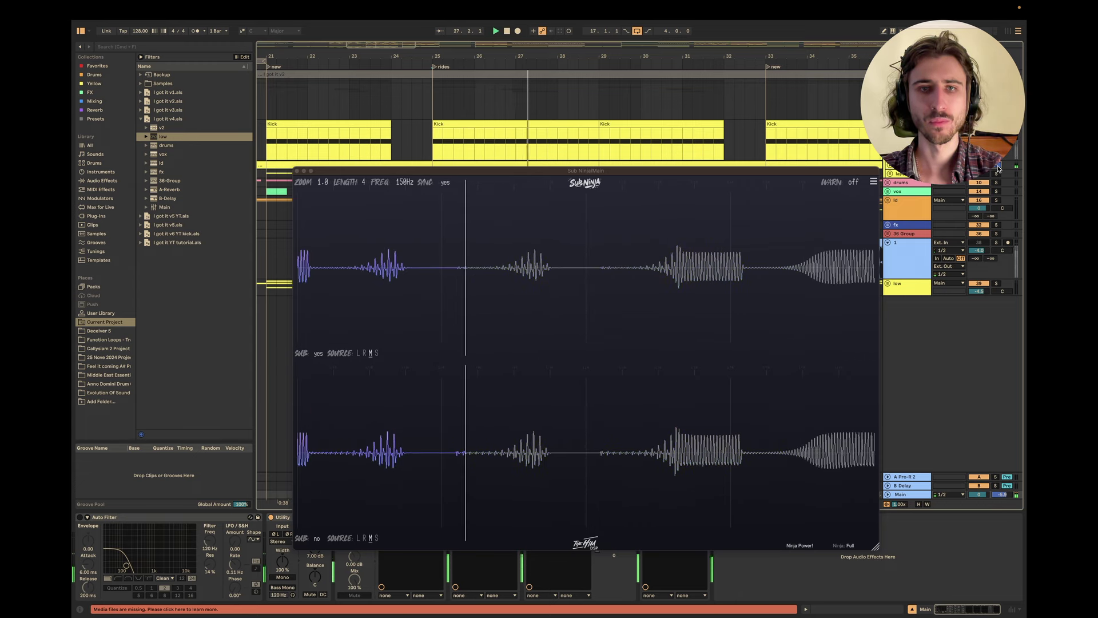
pyautogui.click(998, 165)
pyautogui.press('space')
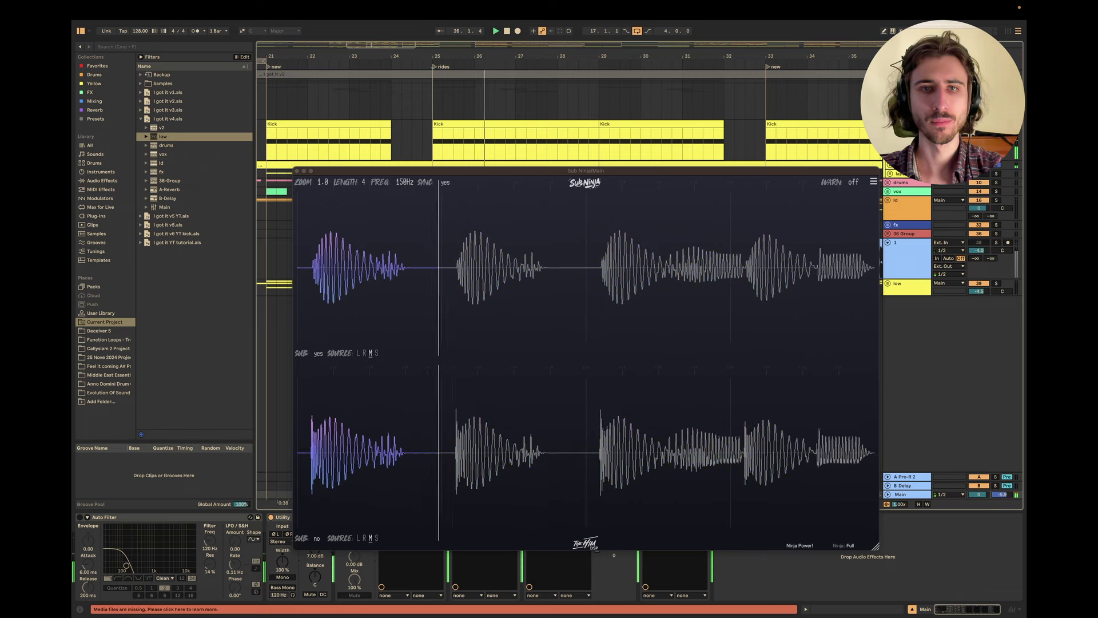
pyautogui.press('space')
pyautogui.click(908, 125)
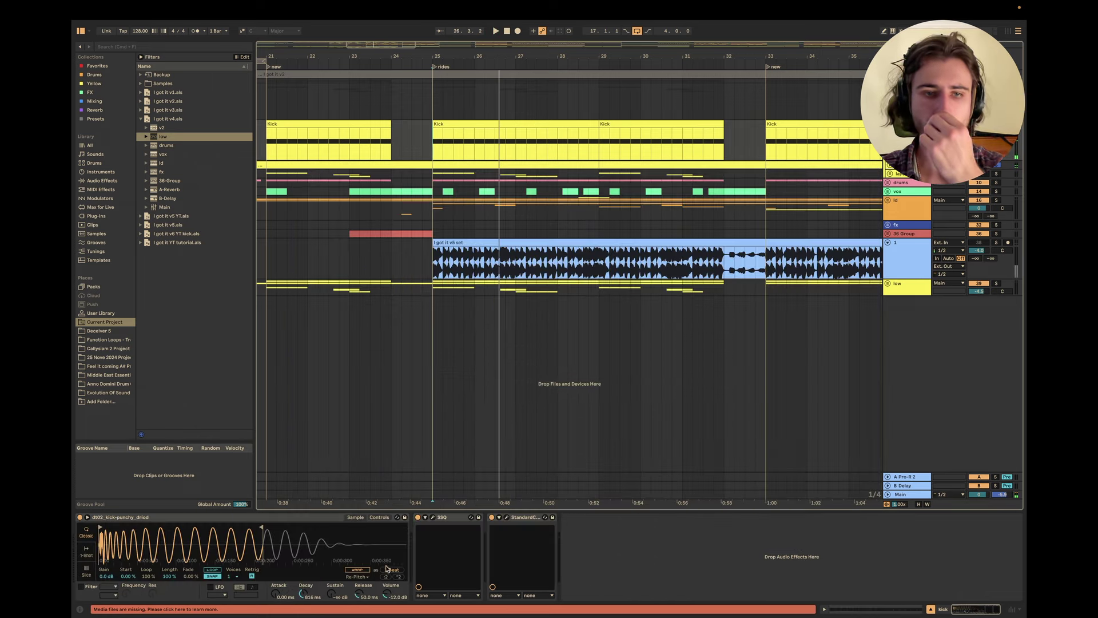
# Extend the kick sample's end to the full waveform and raise its decay to 2.49 s.
pyautogui.click(303, 595)
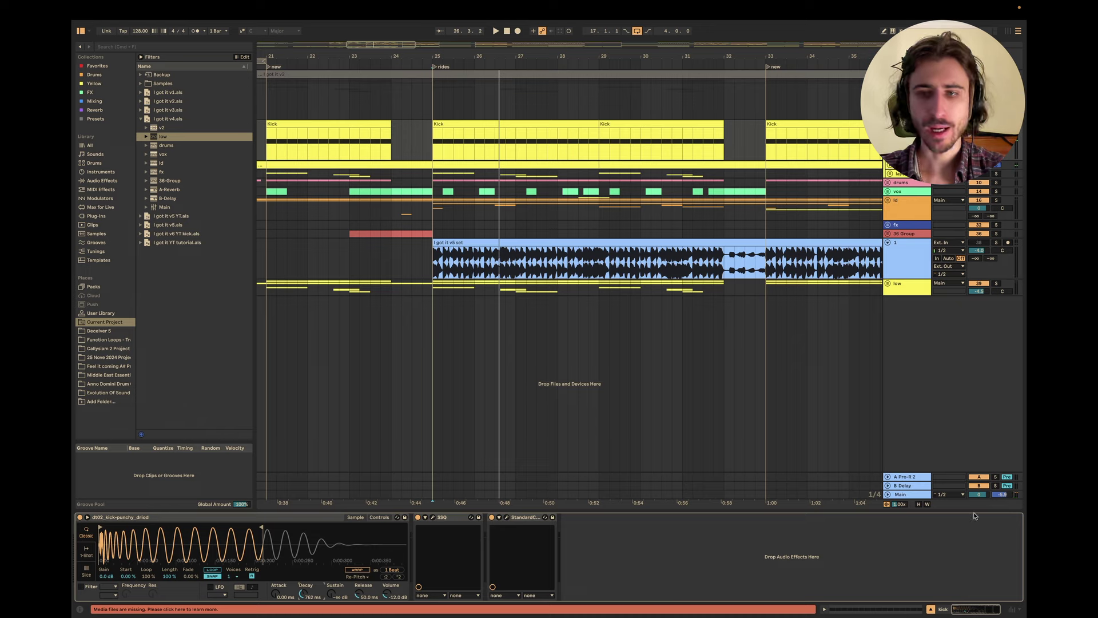
pyautogui.click(903, 495)
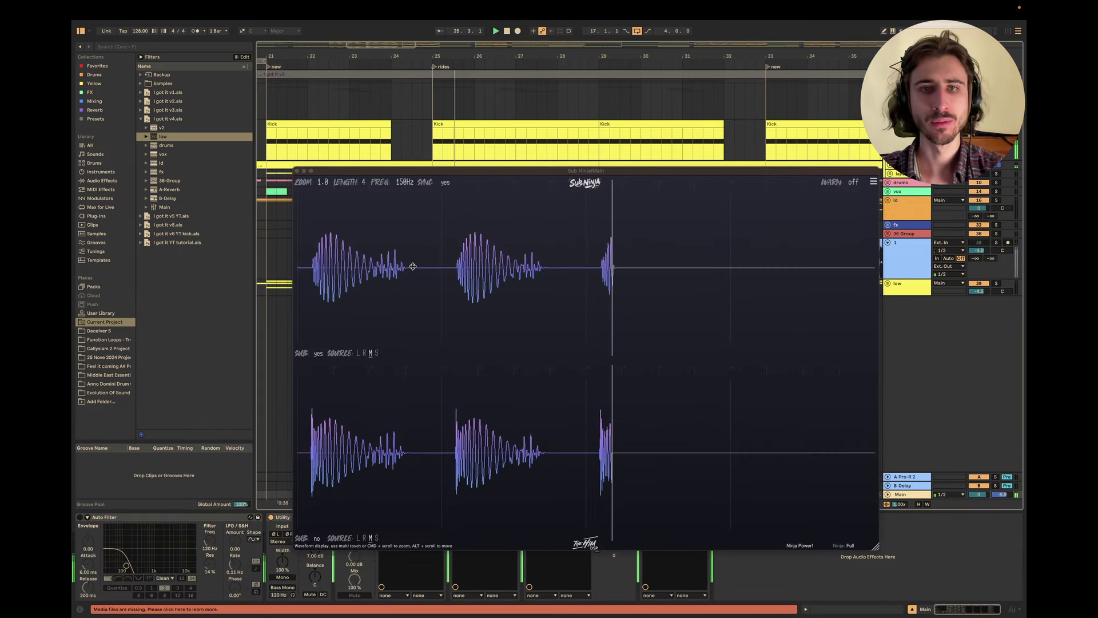
pyautogui.click(905, 129)
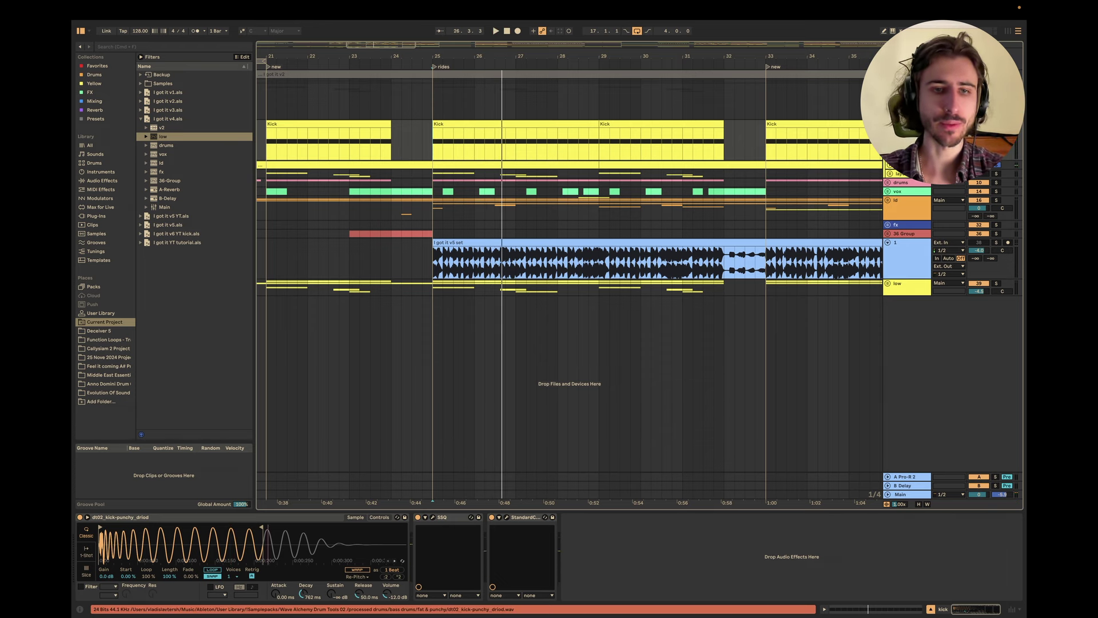
pyautogui.moveTo(261, 528); pyautogui.dragTo(408, 530)
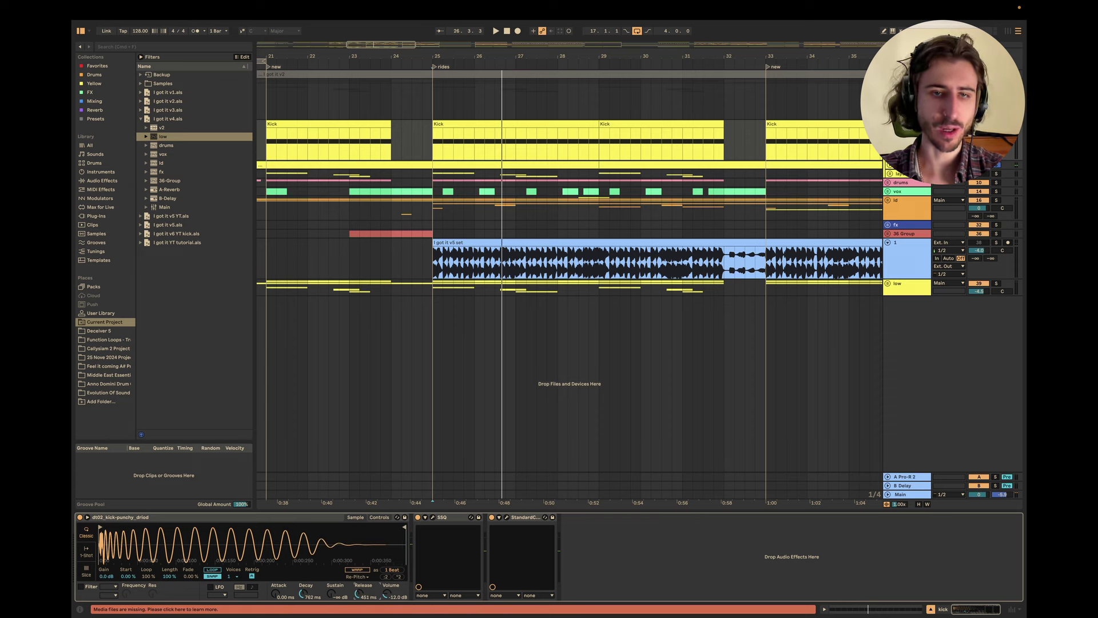
pyautogui.press('space')
pyautogui.moveTo(303, 594); pyautogui.dragTo(303, 579)
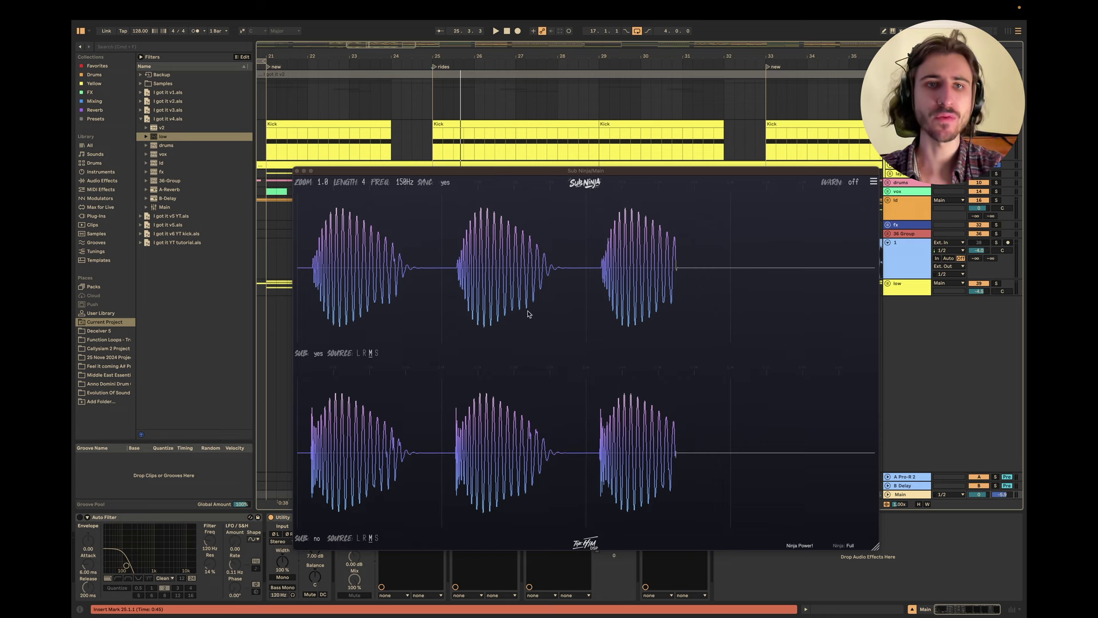
# Move Sub Ninja to the top, play kick against bass, then bring up the kick's sampler.
pyautogui.moveTo(610, 170); pyautogui.dragTo(579, 95)
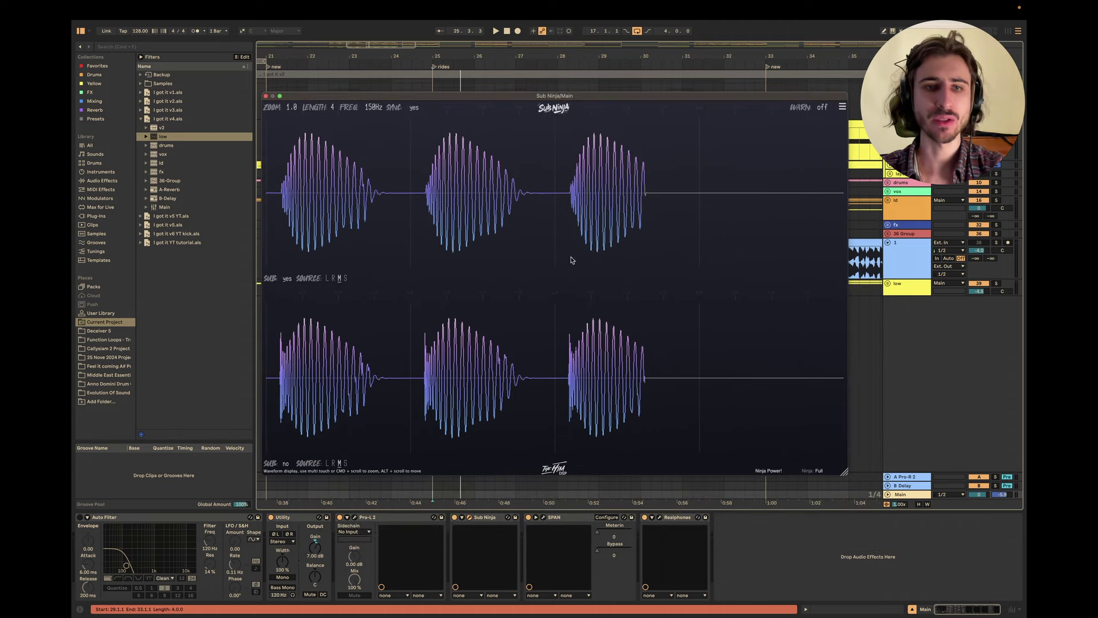
pyautogui.press('space')
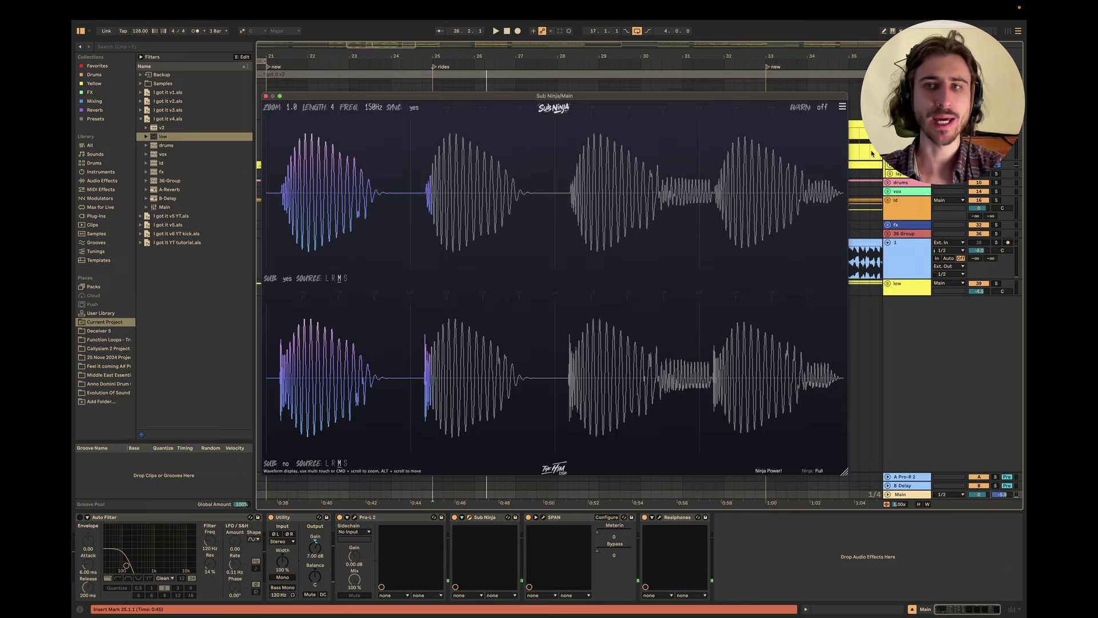
pyautogui.click(907, 134)
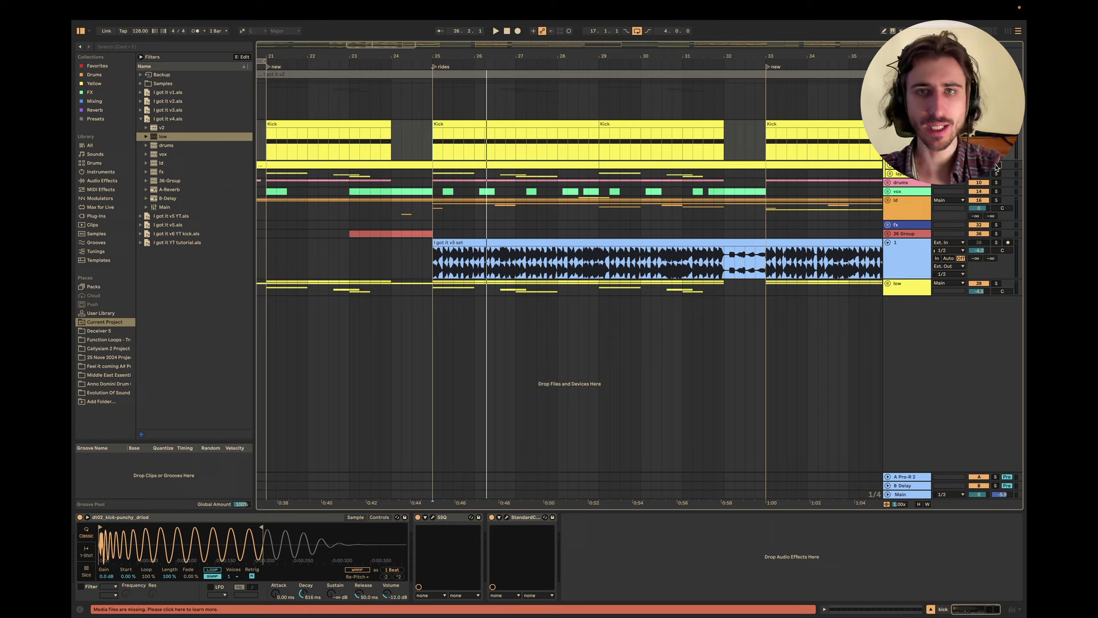
pyautogui.press('space')
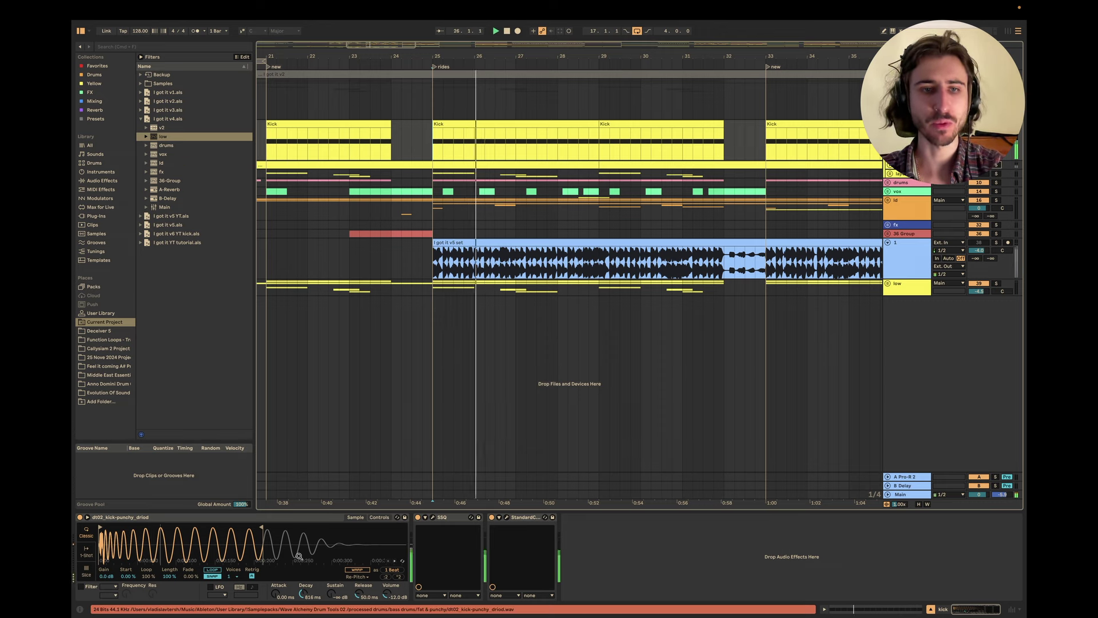
# Stop playback, lengthen the kick's decay to 25.1 s, and briefly check the Keynote slides.
pyautogui.press('space')
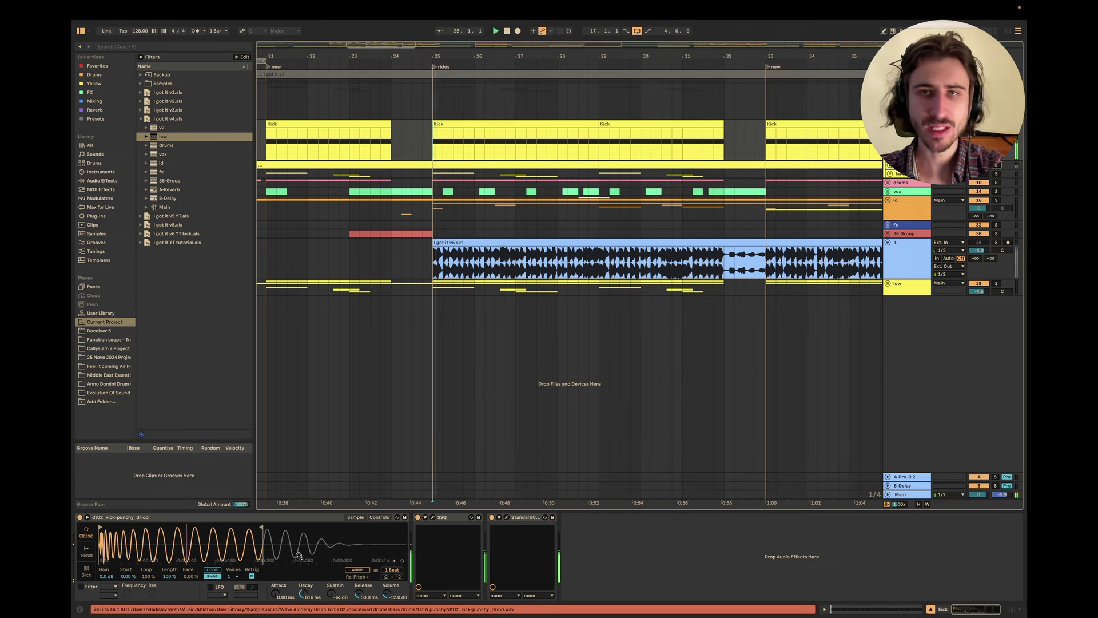
pyautogui.press('space')
pyautogui.moveTo(304, 593); pyautogui.dragTo(303, 566)
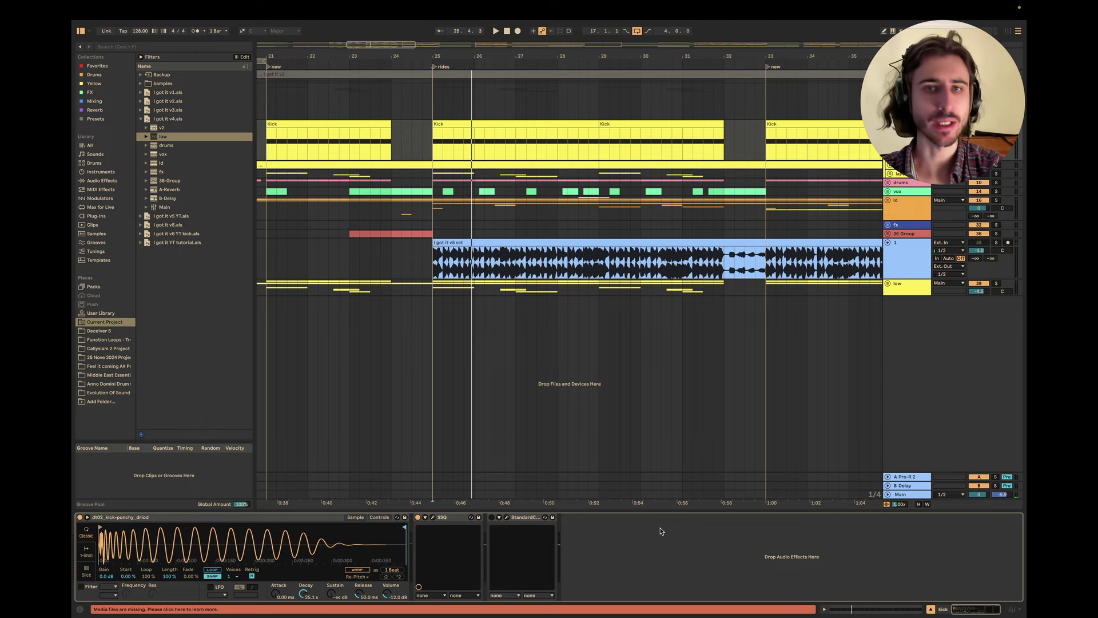
pyautogui.press('super+Tab')
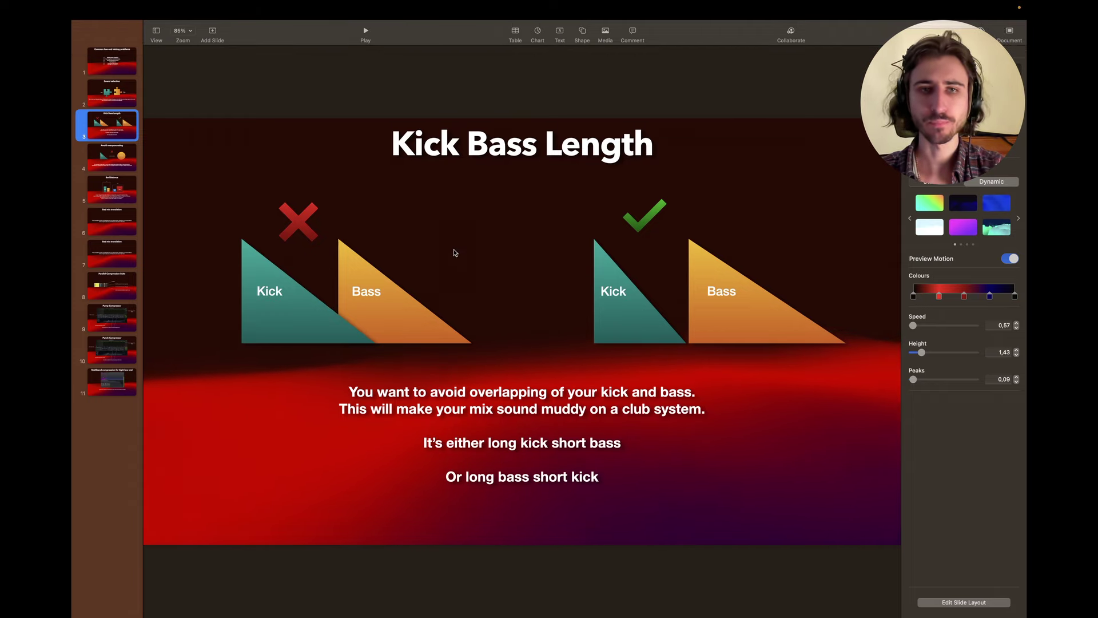
pyautogui.press('super+Tab')
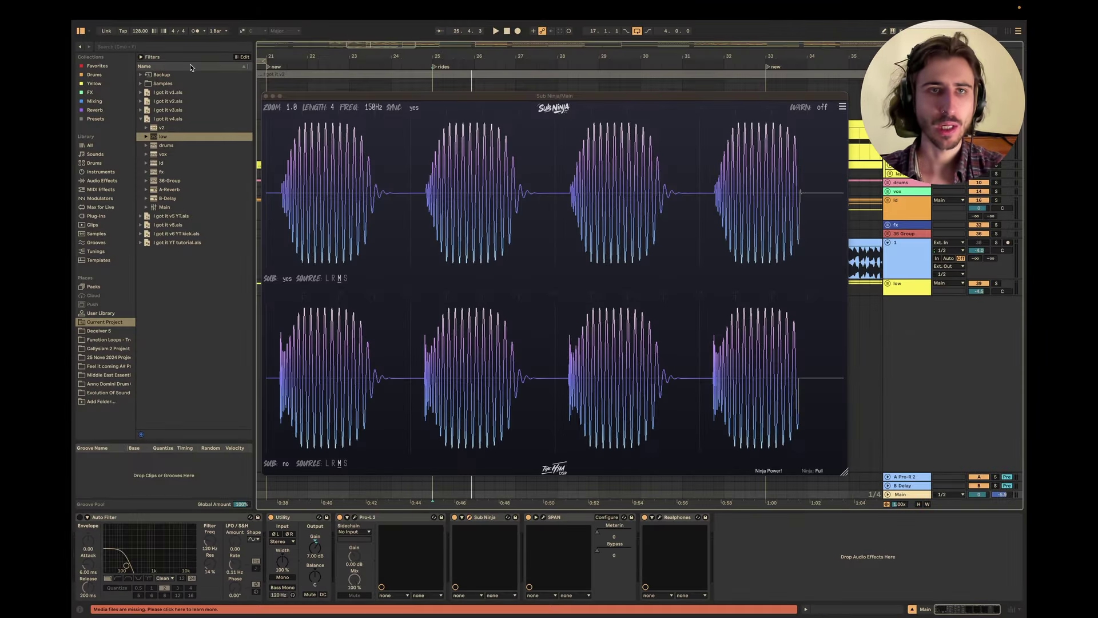
# Close the Sub Ninja window, turn on Main's Auto Filter and raise it from 133 Hz to 164 Hz.
pyautogui.click(266, 96)
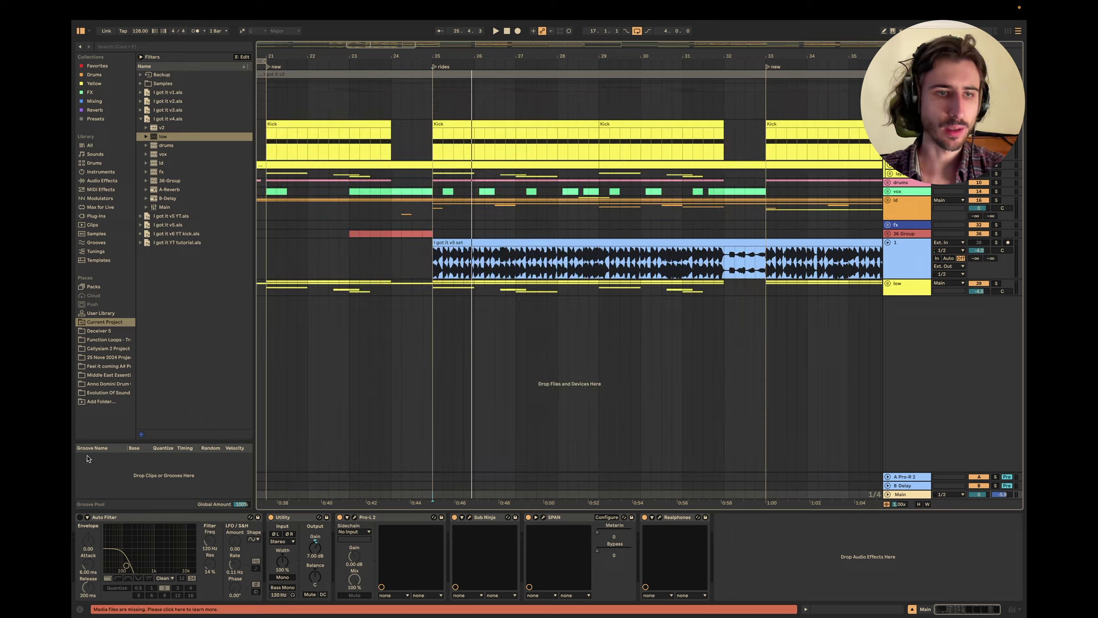
pyautogui.click(80, 517)
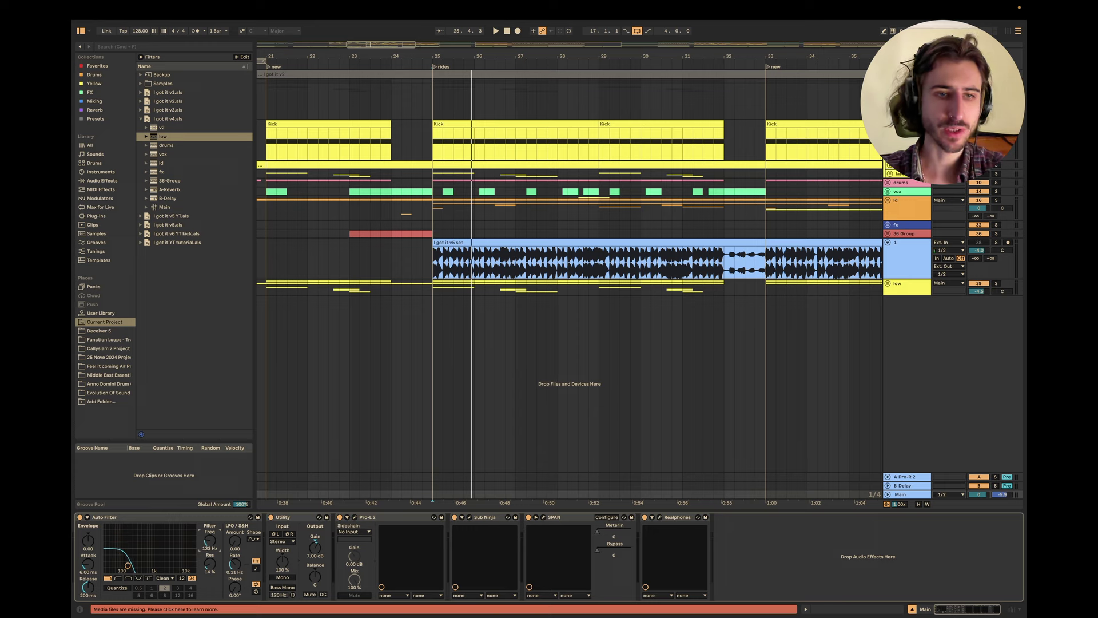
pyautogui.moveTo(128, 566); pyautogui.dragTo(131, 566)
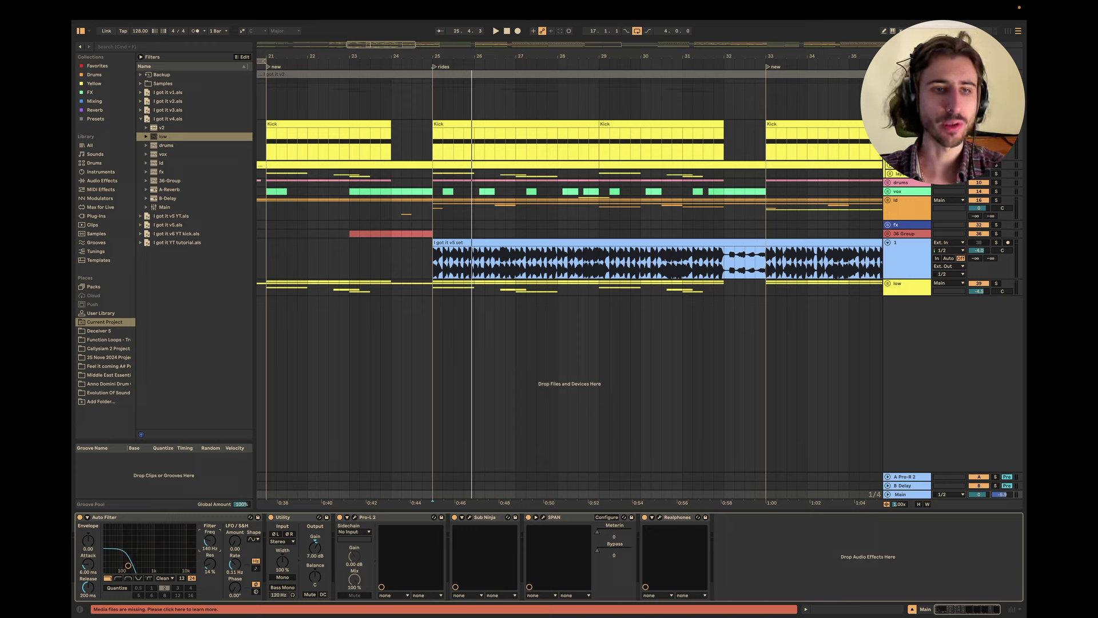
pyautogui.press('space')
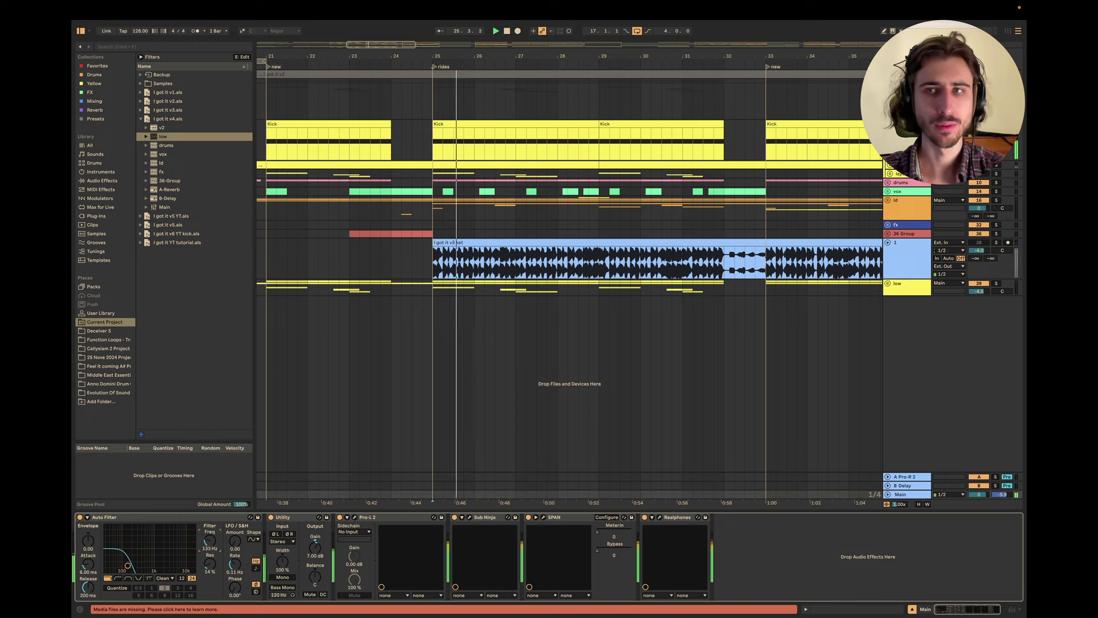
# Bring up the kick's Simpler and focus its Decay setting while auditioning from bar 25.
pyautogui.click(433, 147)
pyautogui.press('space')
pyautogui.press('space')
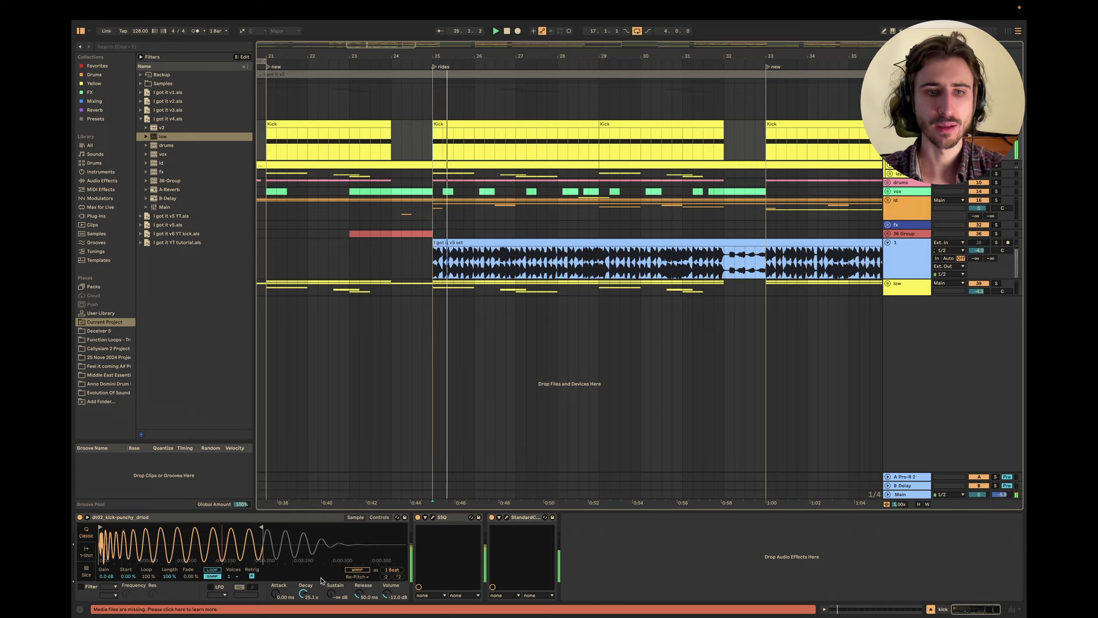
pyautogui.press('space')
pyautogui.click(304, 593)
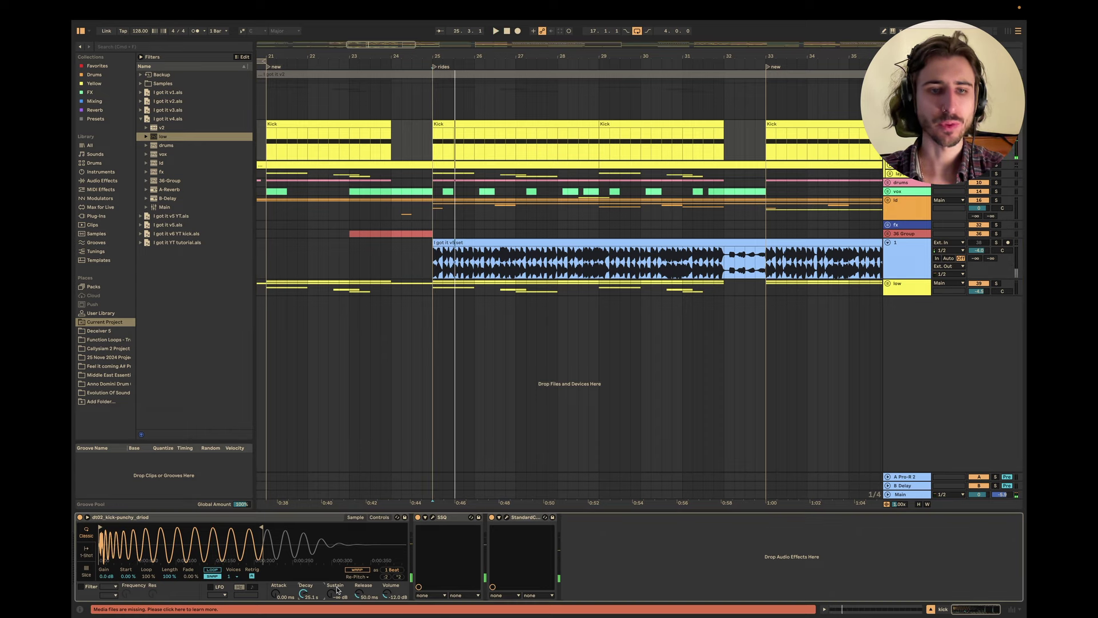
# Show the Main track's effect chain and play from bar 25 to hear it.
pyautogui.click(888, 493)
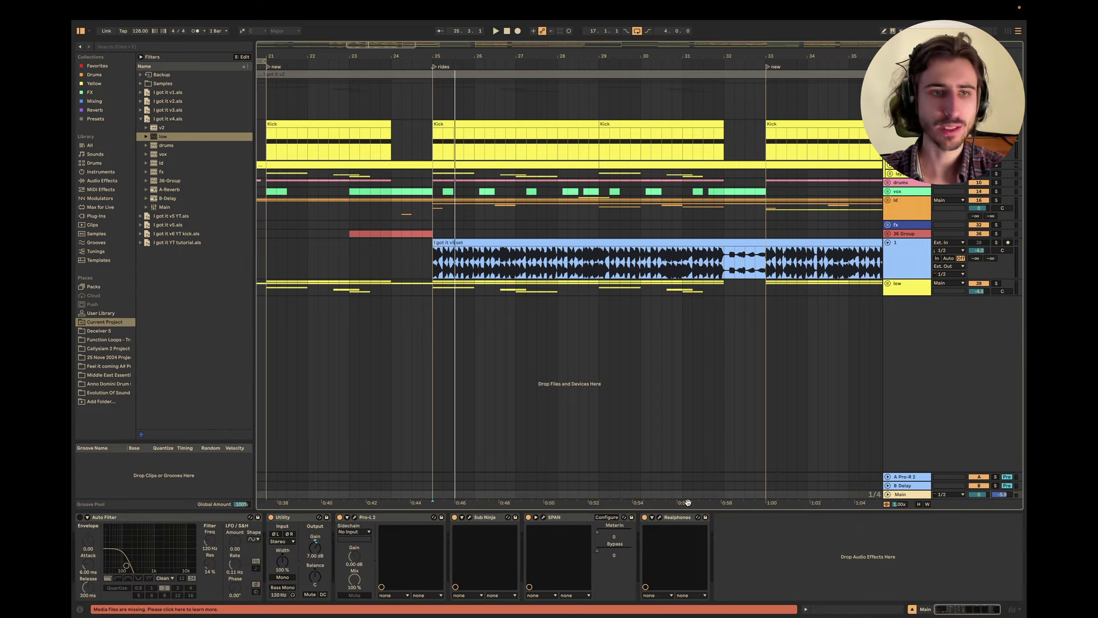
pyautogui.click(996, 169)
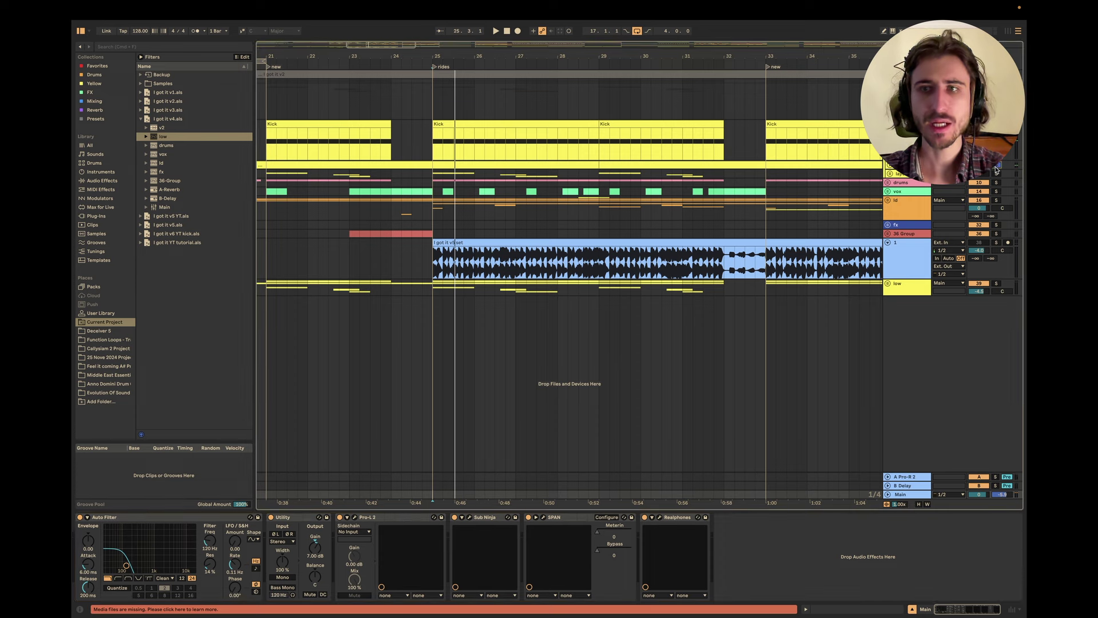
pyautogui.click(901, 495)
pyautogui.press('space')
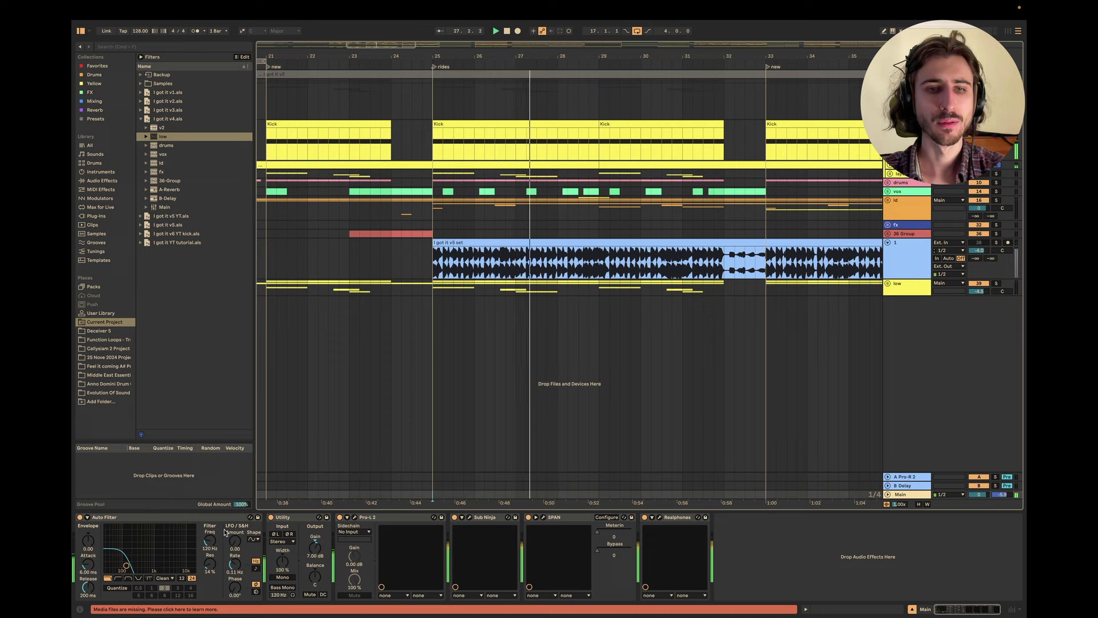
pyautogui.press('space')
pyautogui.press('space')
# Return to the kick's Decay at about 5.20 s and replay from bar 25.
pyautogui.click(906, 124)
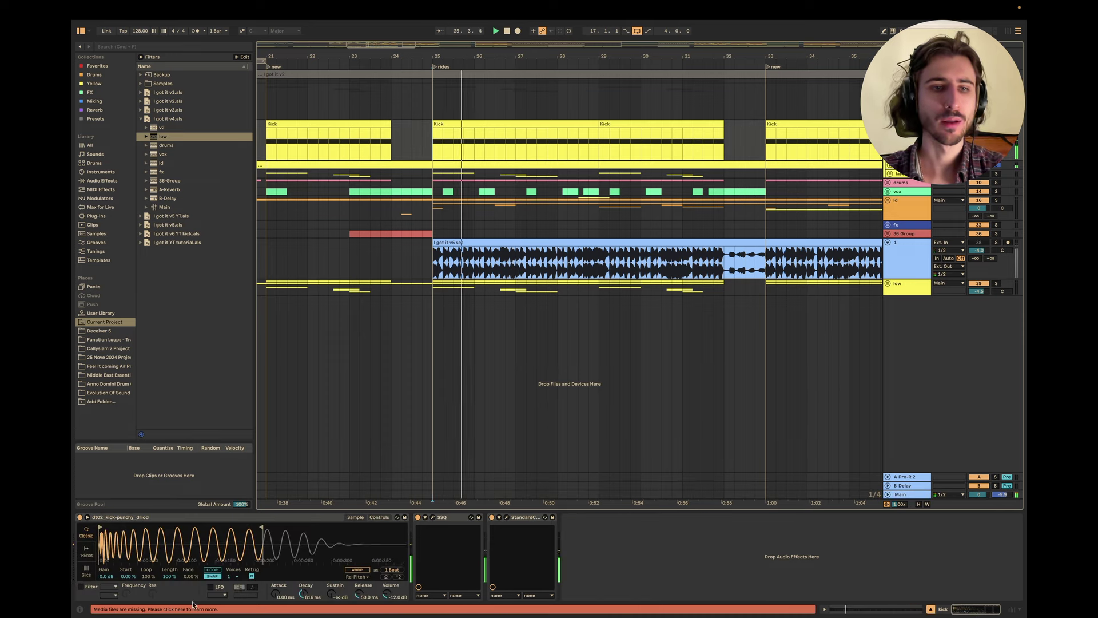
pyautogui.press('space')
pyautogui.click(304, 594)
pyautogui.press('space')
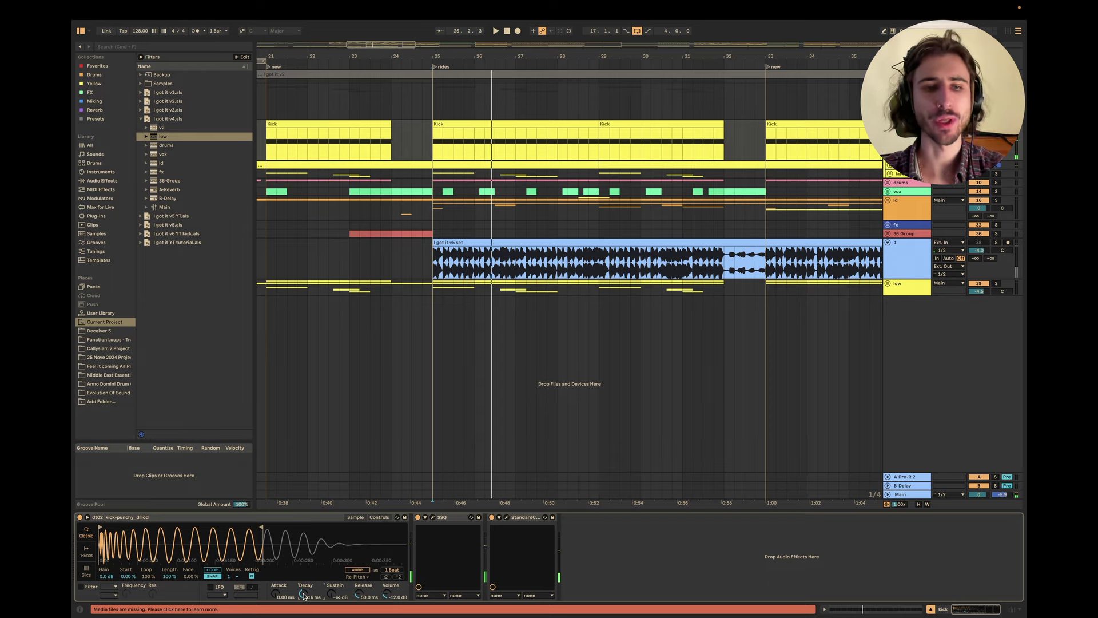
pyautogui.press('super+Tab')
# Advance to the 'Avoid overprocessing' slide, present it, and go back to Ableton Live.
pyautogui.press('Down')
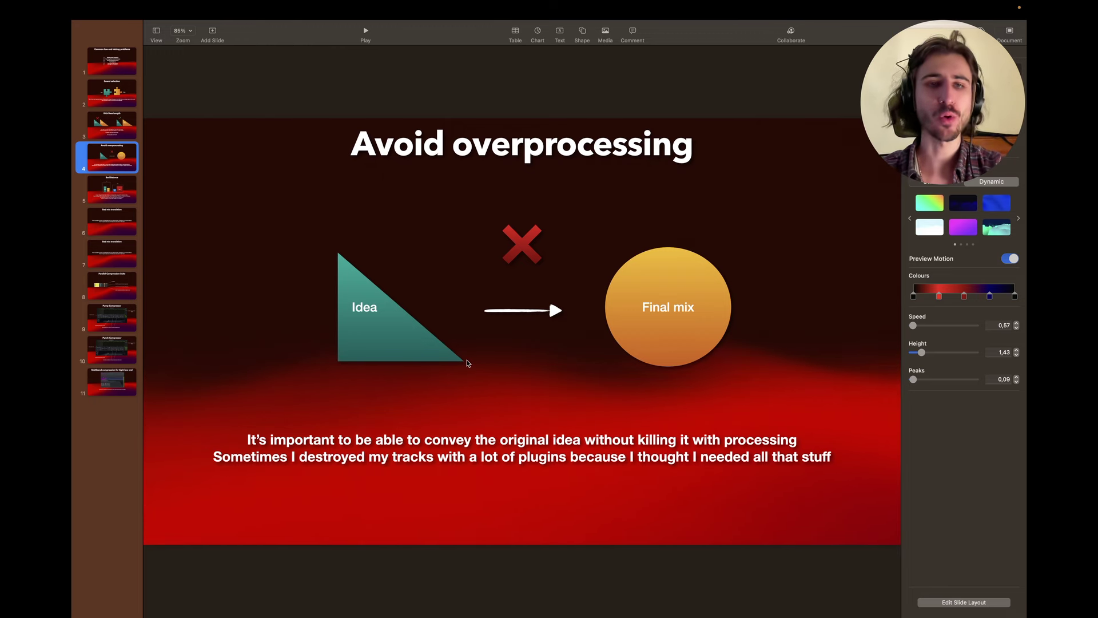
pyautogui.press('super+Tab')
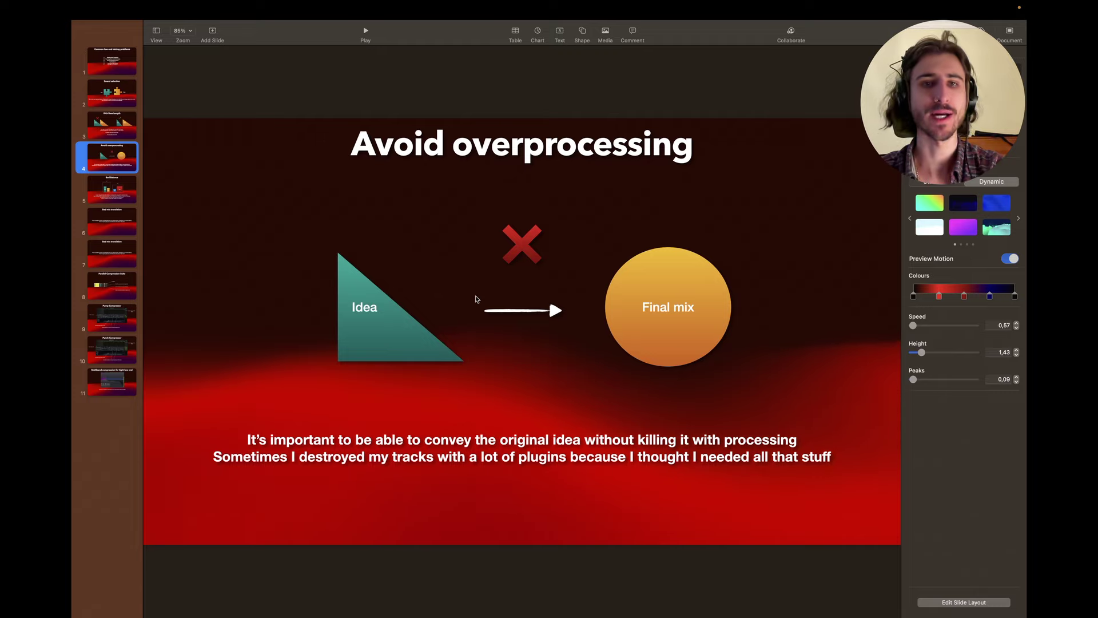
pyautogui.press('super+Tab')
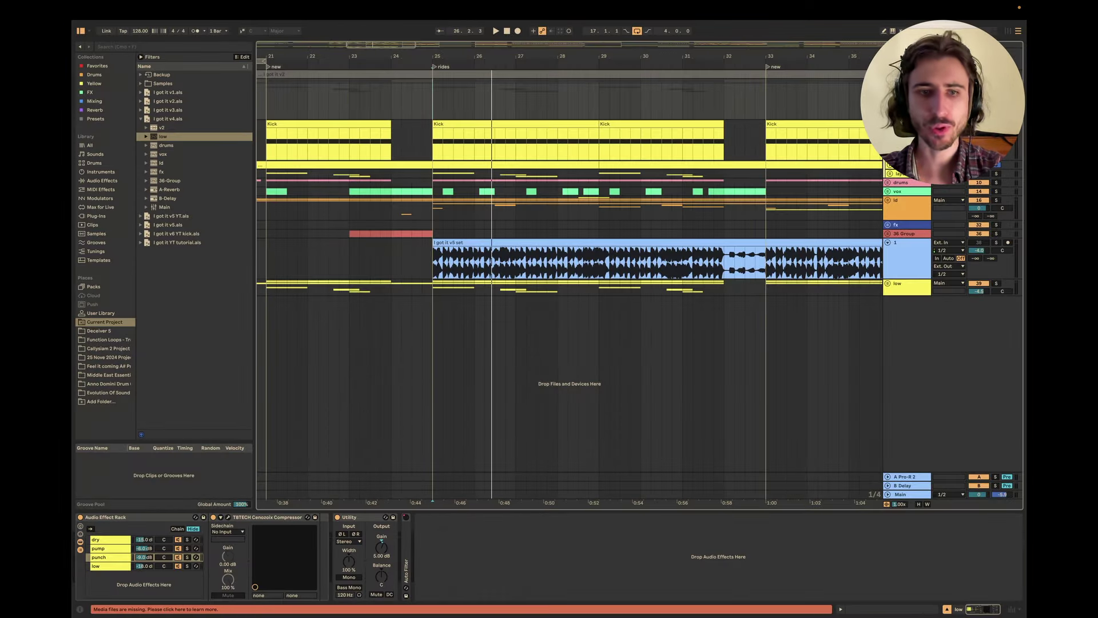
# Select the low group and review its Saturn 2, Pro-MB and Pro-C 2 plugin windows.
pyautogui.doubleClick(133, 519)
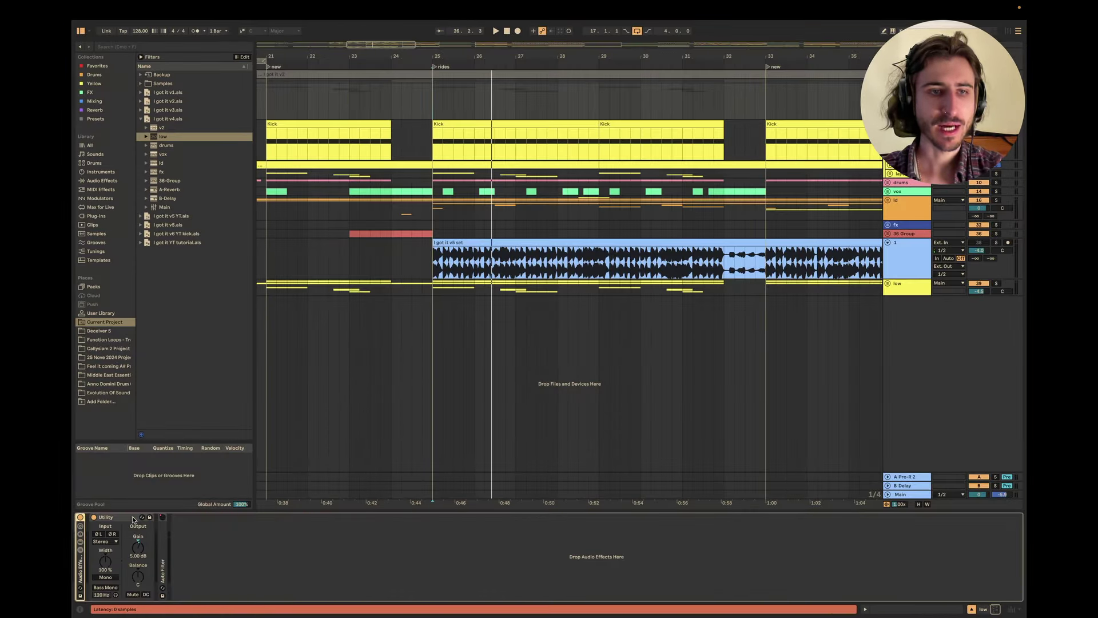
pyautogui.doubleClick(80, 566)
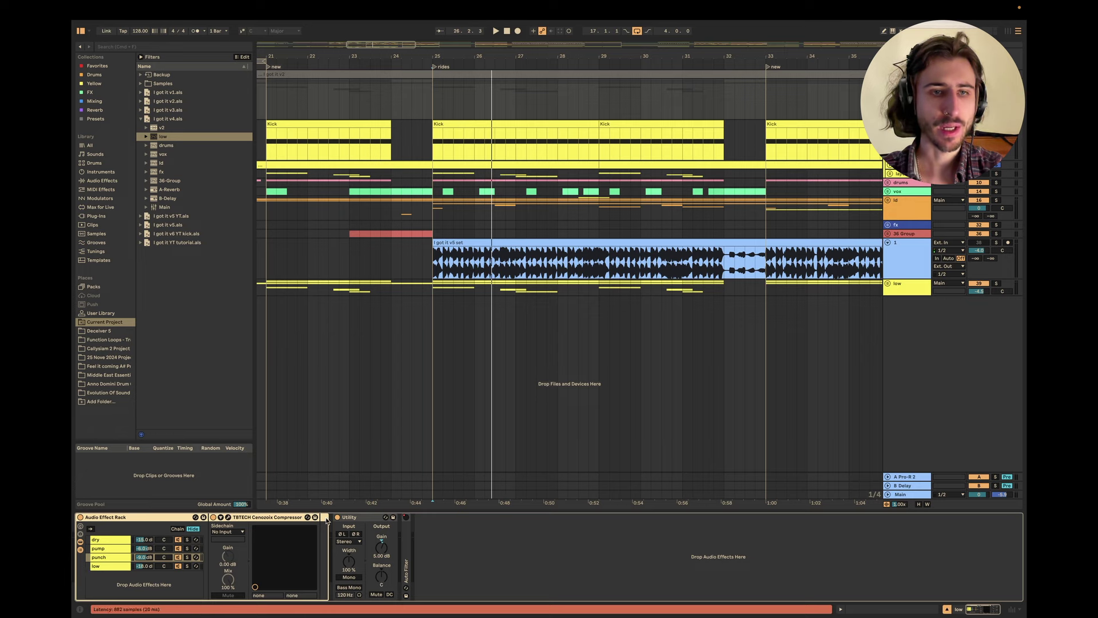
pyautogui.click(907, 288)
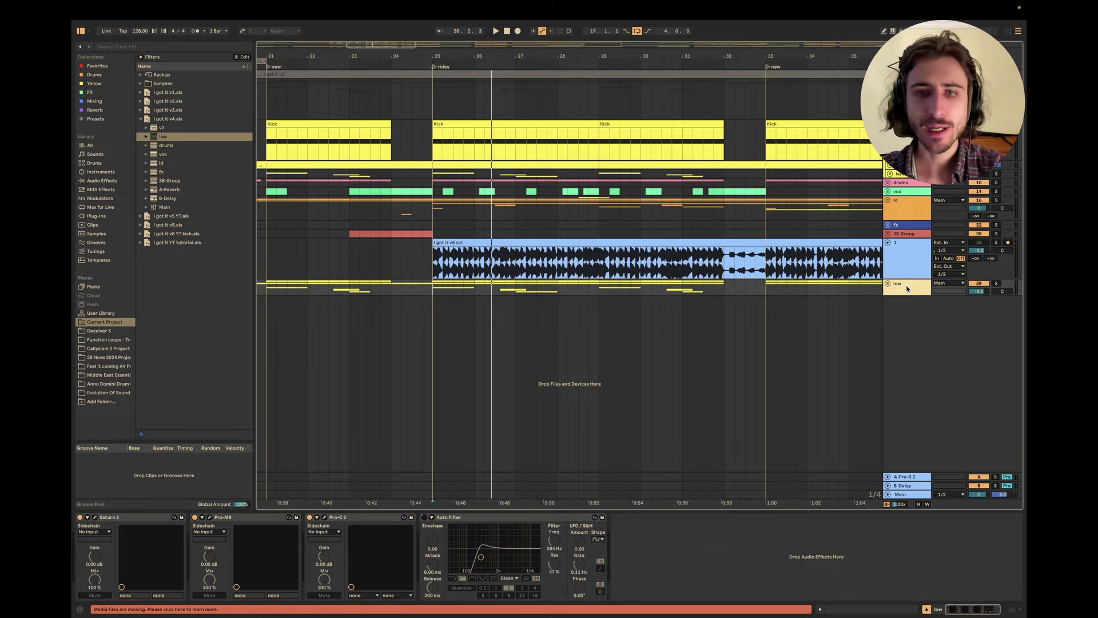
pyautogui.click(95, 518)
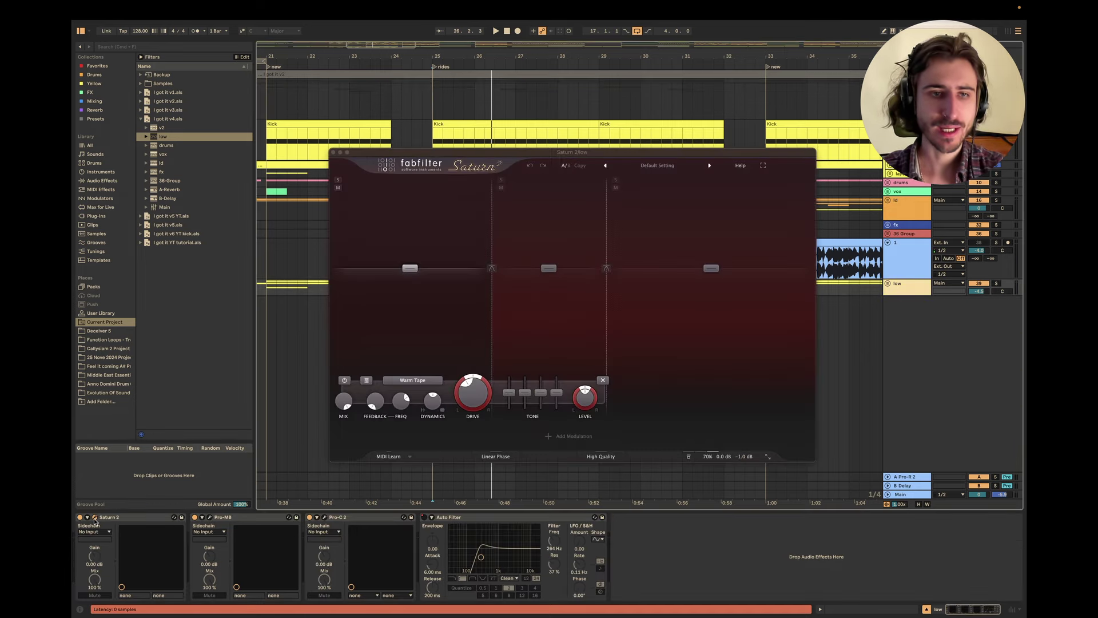
pyautogui.click(210, 517)
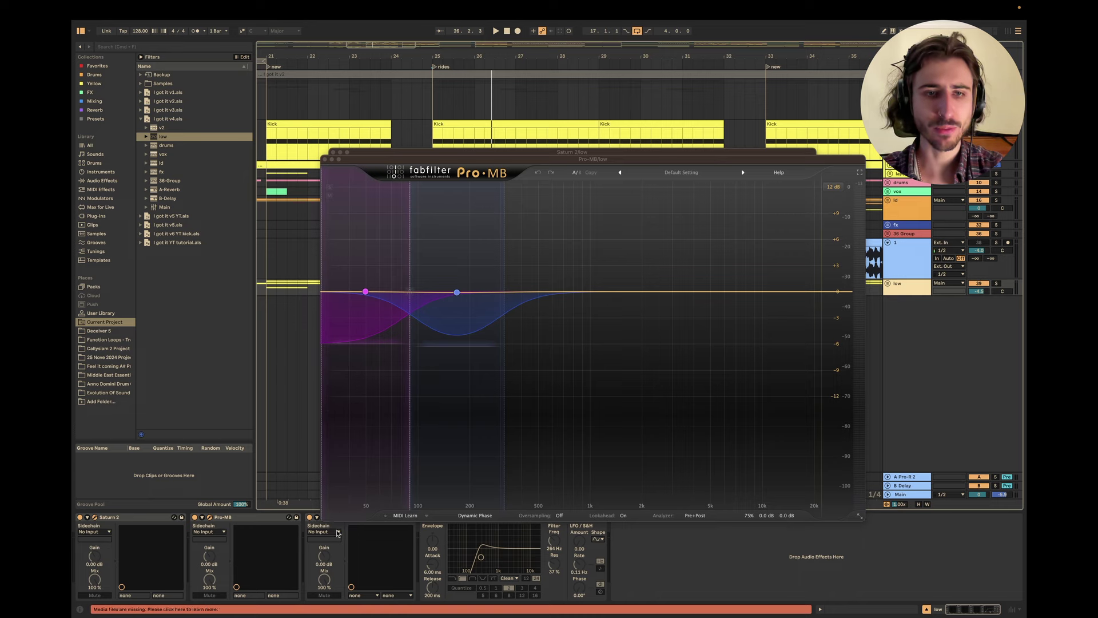
pyautogui.click(325, 160)
pyautogui.click(333, 152)
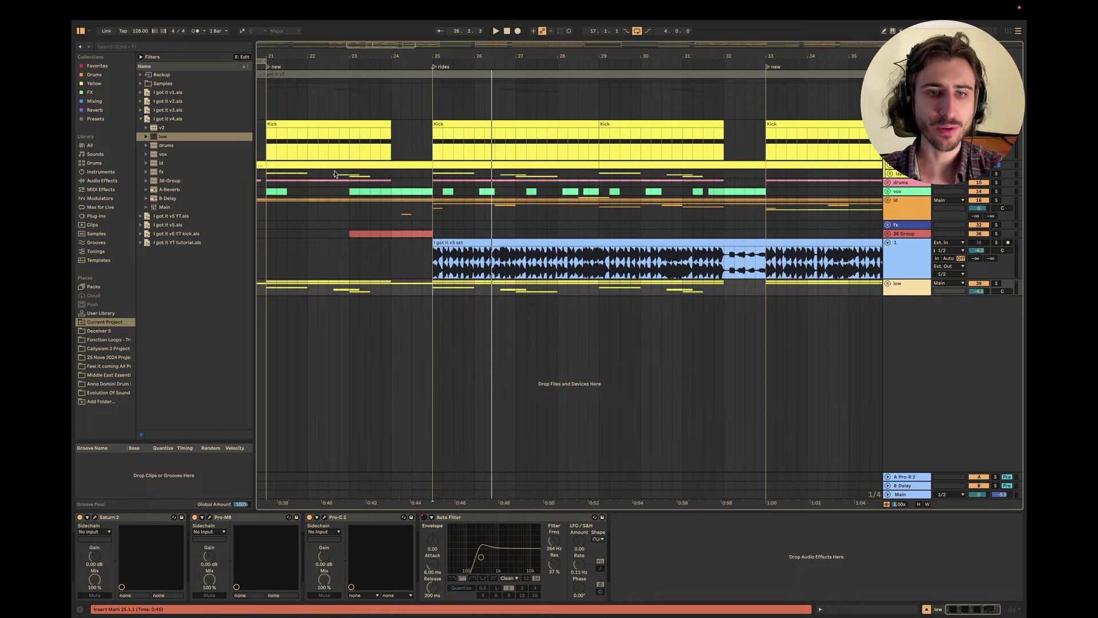
pyautogui.click(324, 519)
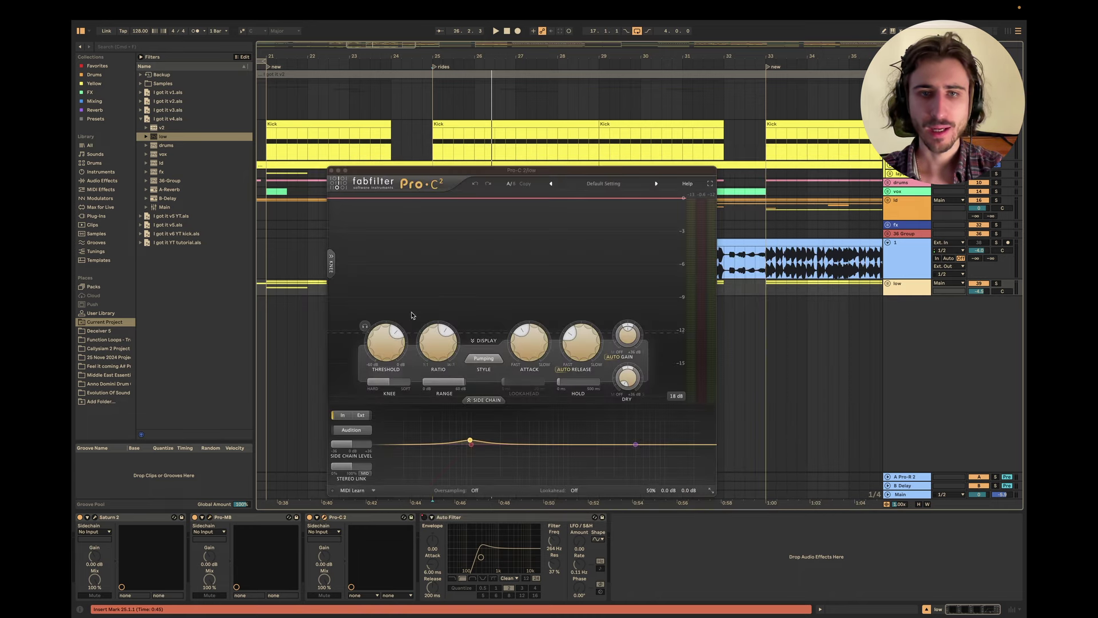
pyautogui.click(330, 171)
# Play from bar 25 to listen, then switch off the low group's Pro-MB multiband processor.
pyautogui.click(442, 292)
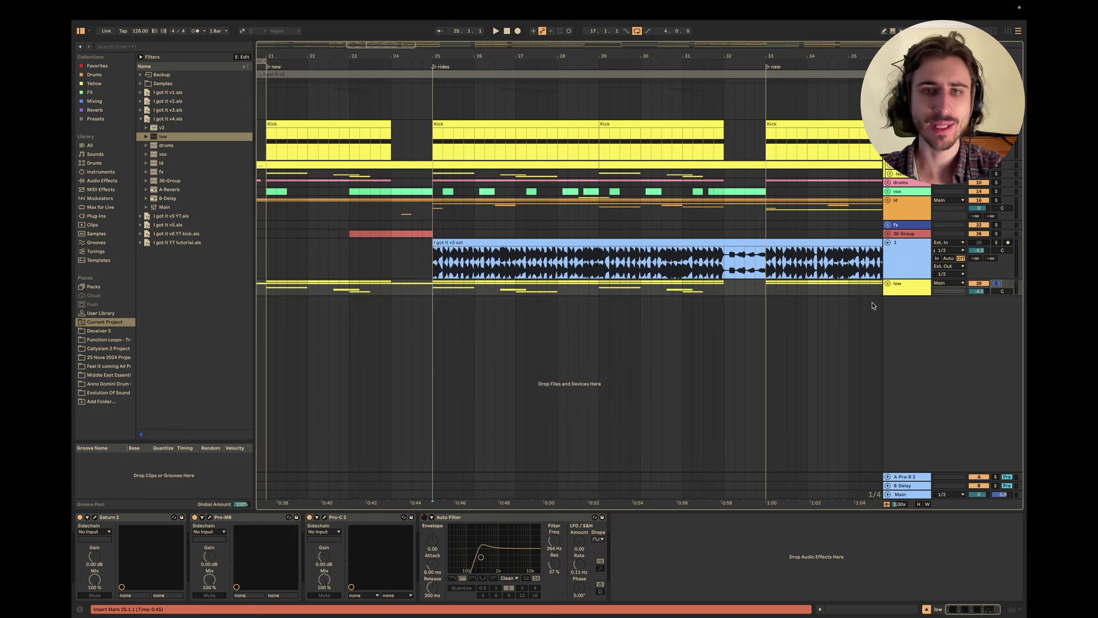
pyautogui.press('space')
pyautogui.click(903, 494)
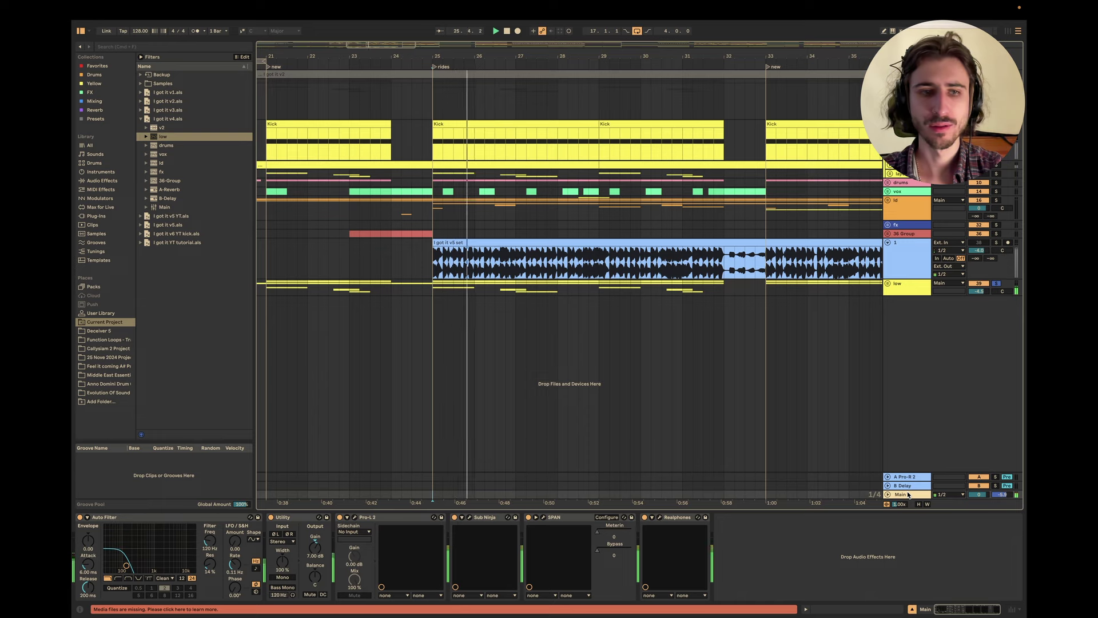
pyautogui.press('space')
pyautogui.press('space')
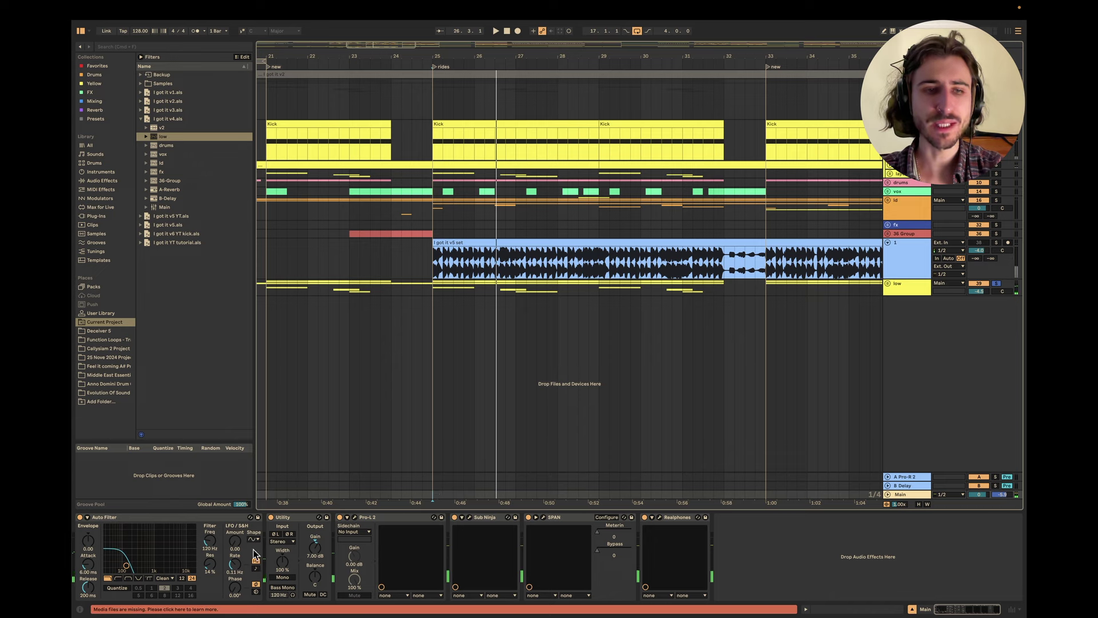
pyautogui.press('space')
pyautogui.press('space')
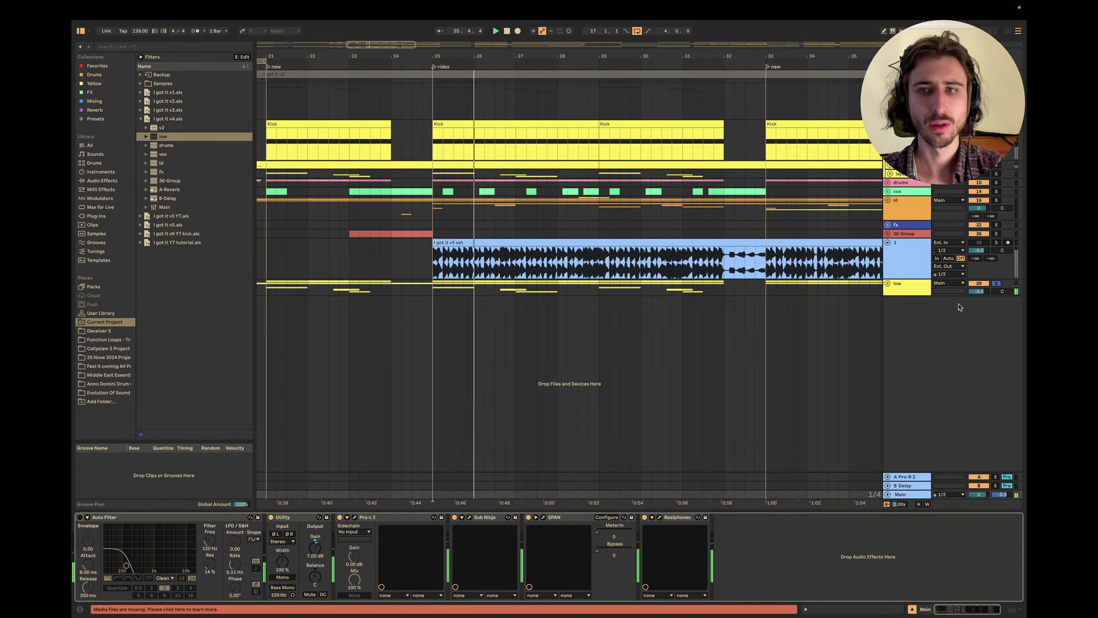
pyautogui.click(915, 288)
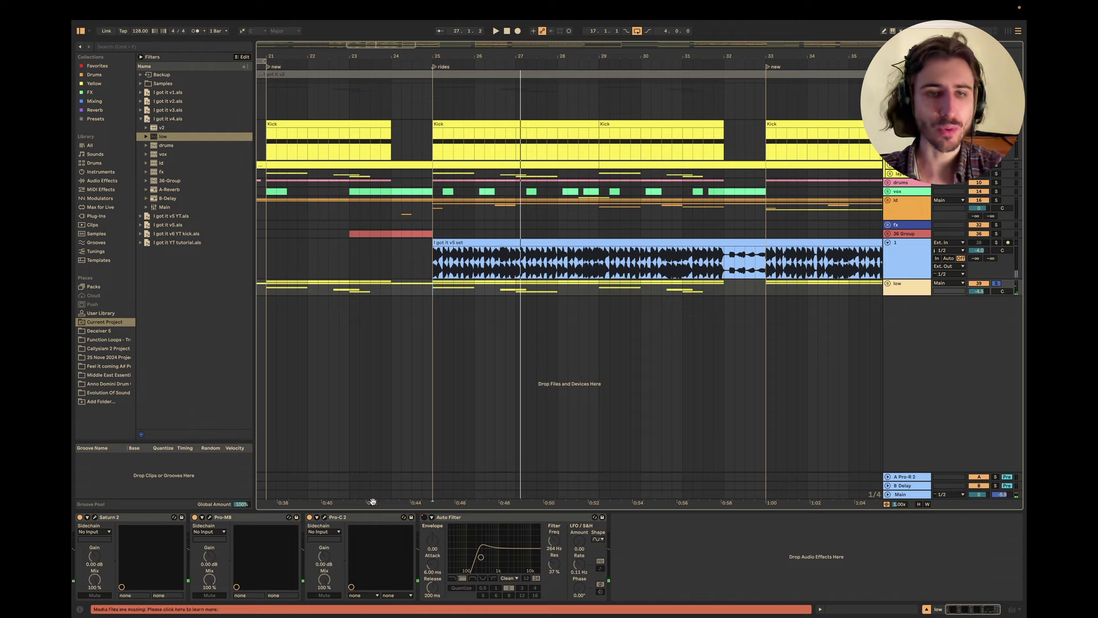
pyautogui.click(128, 519)
pyautogui.click(195, 517)
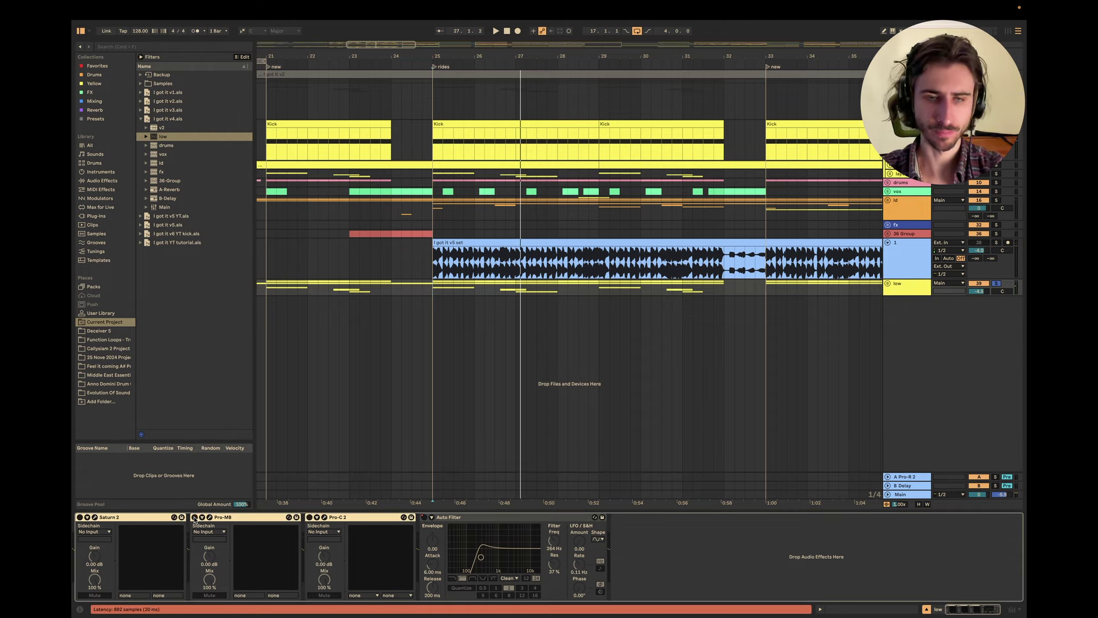
# Unfold the low group, select the kick's Pro-Q 3 to Prestige effects, and lower kick volume to -1.8 dB.
pyautogui.click(887, 284)
pyautogui.click(908, 345)
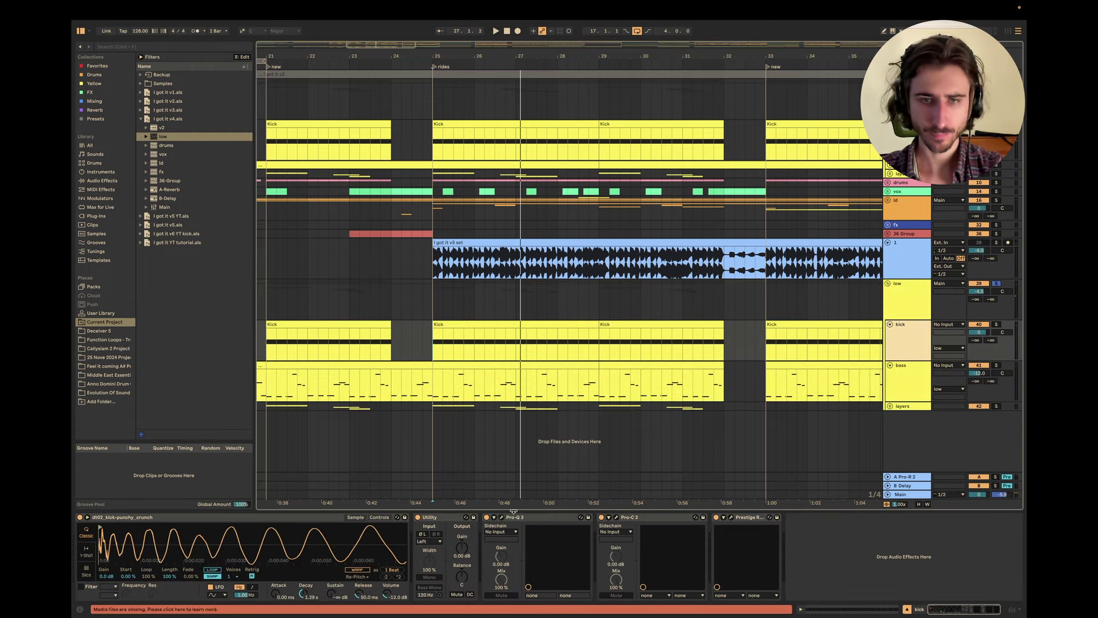
pyautogui.click(553, 520)
pyautogui.keyDown('shift'); pyautogui.click(745, 518); pyautogui.keyUp('shift')
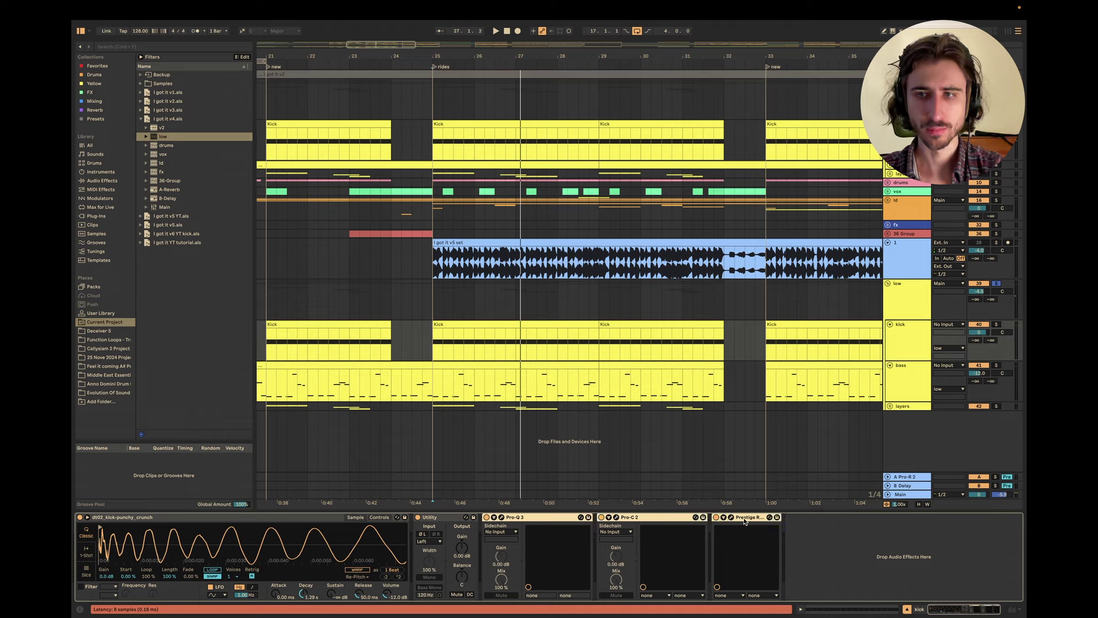
pyautogui.click(887, 574)
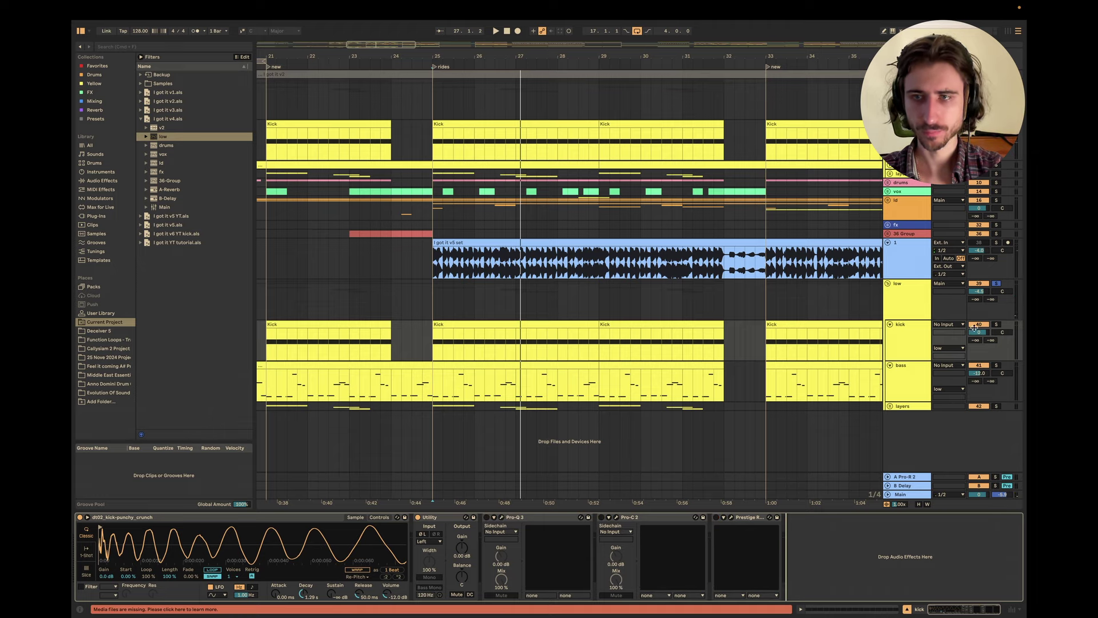
pyautogui.moveTo(975, 328); pyautogui.dragTo(976, 334)
# Select the bass's Pro-Q 3 to Pro-C 2 effects and play from bar 25.
pyautogui.click(906, 391)
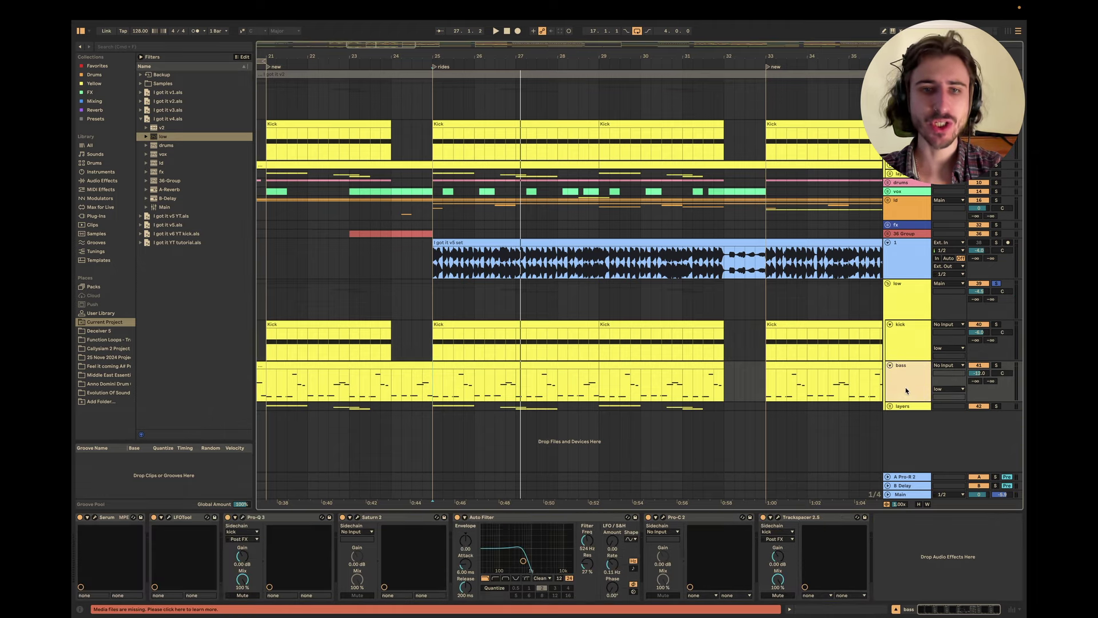
pyautogui.click(265, 518)
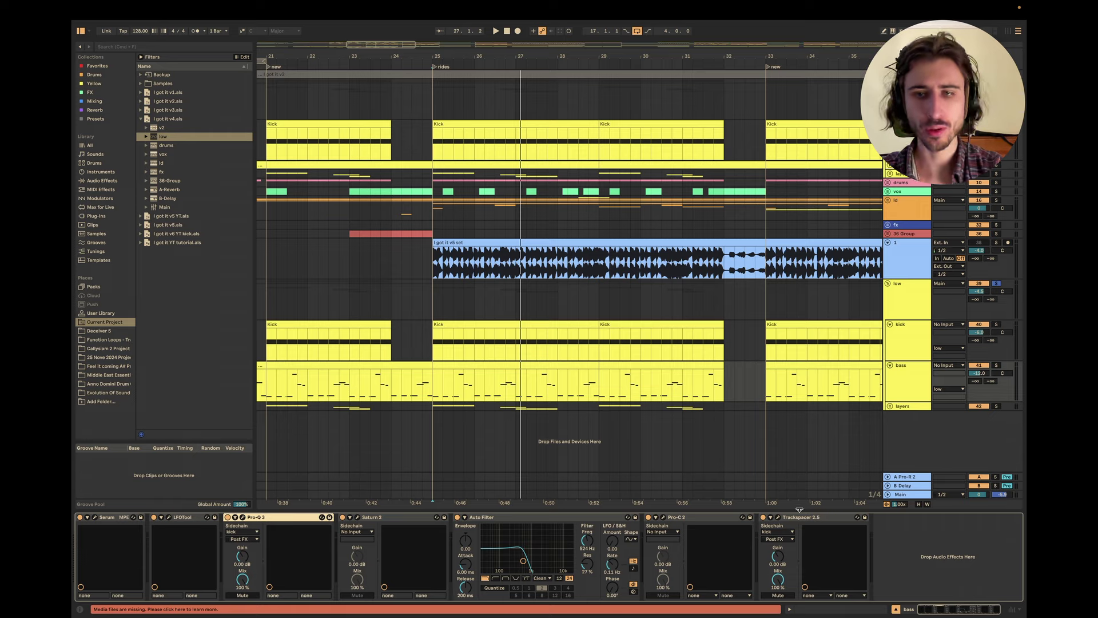
pyautogui.keyDown('shift'); pyautogui.click(711, 522); pyautogui.keyUp('shift')
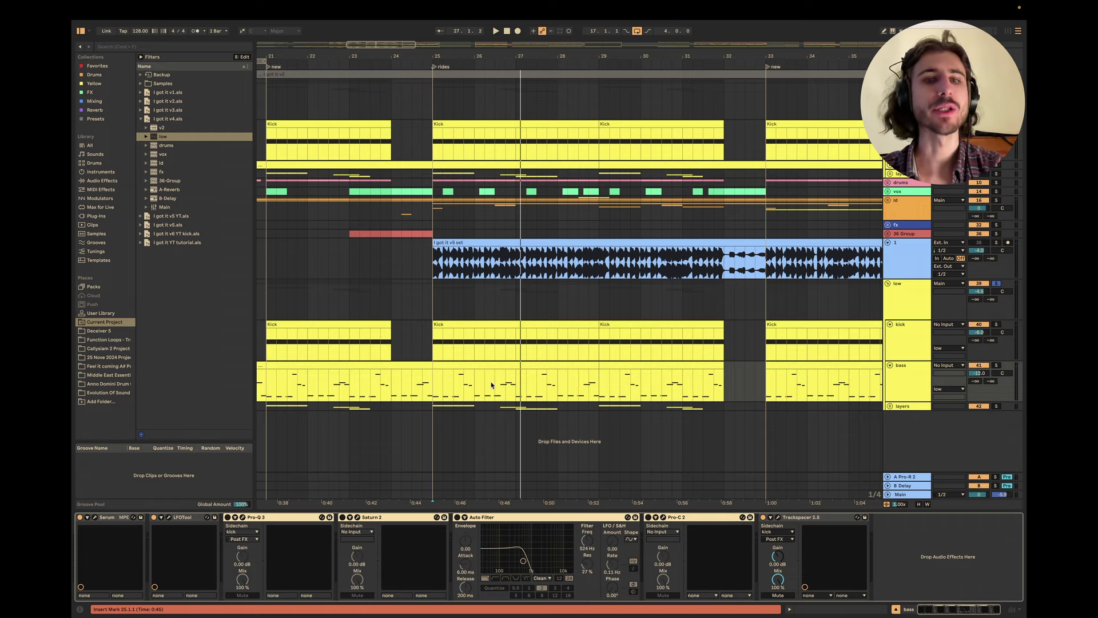
pyautogui.click(433, 386)
pyautogui.press('space')
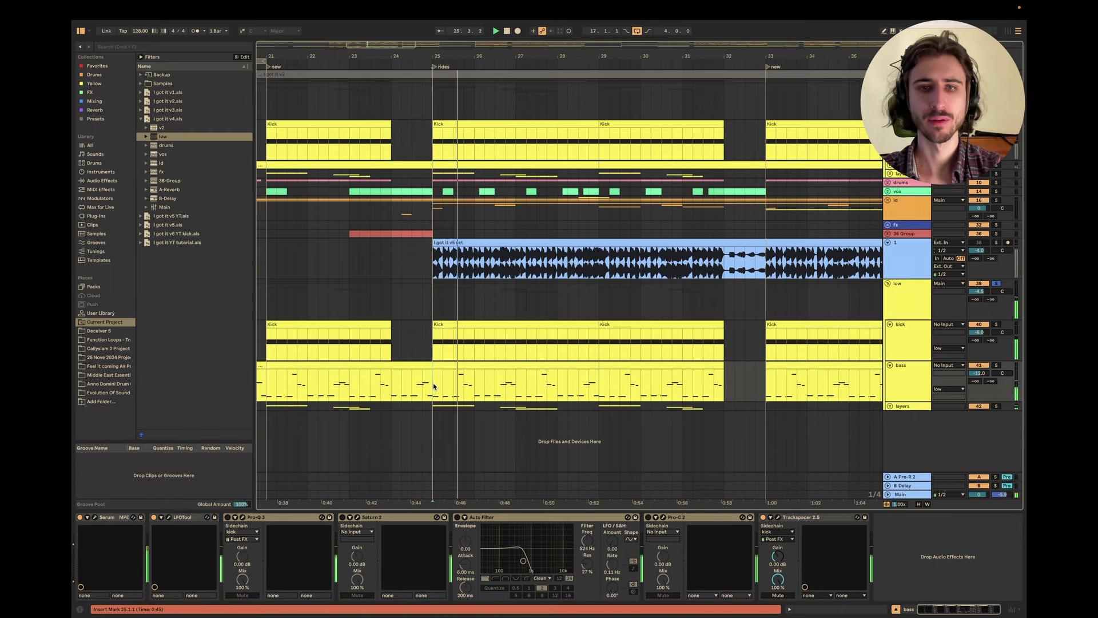
# Try a shorter kick decay, then undo it back to 1.29 s and replay.
pyautogui.click(918, 346)
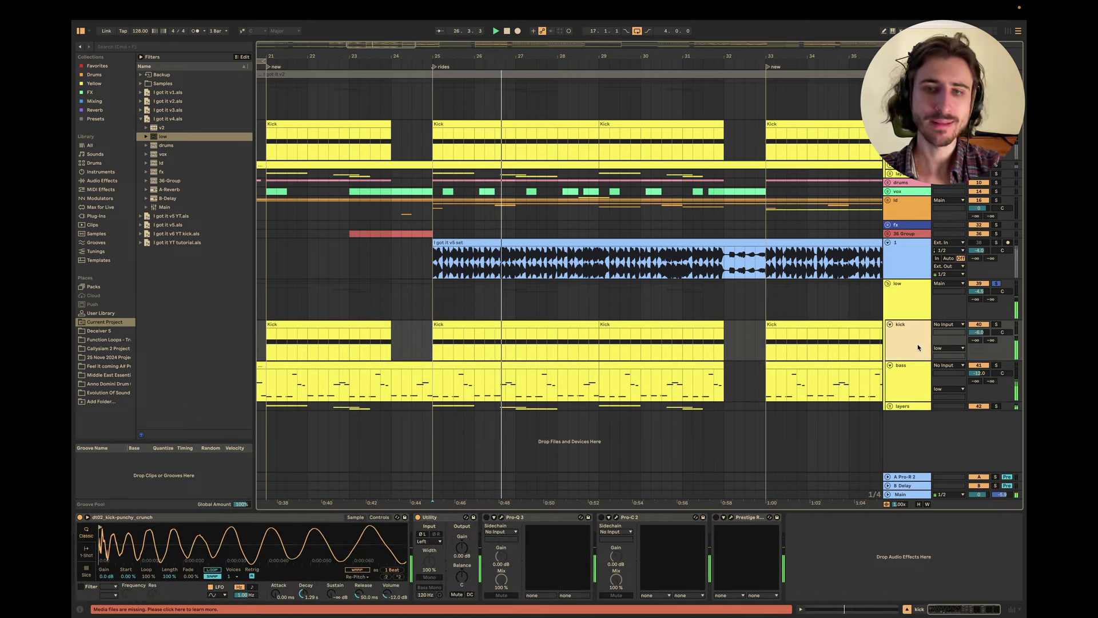
pyautogui.press('space')
pyautogui.moveTo(304, 594); pyautogui.dragTo(304, 599)
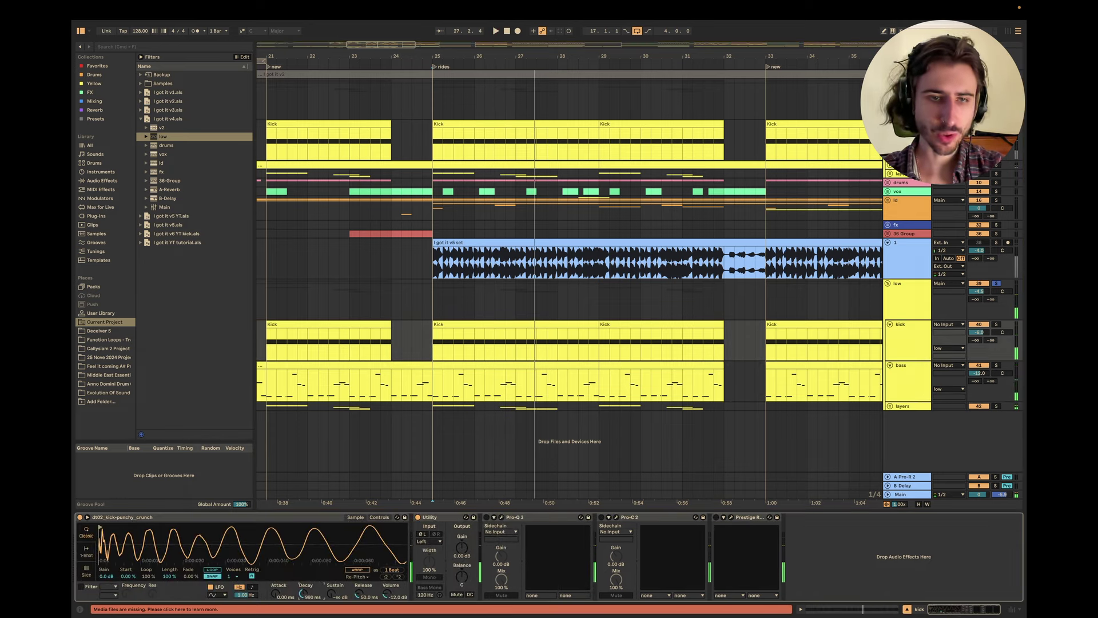
pyautogui.press('super+z')
pyautogui.press('space')
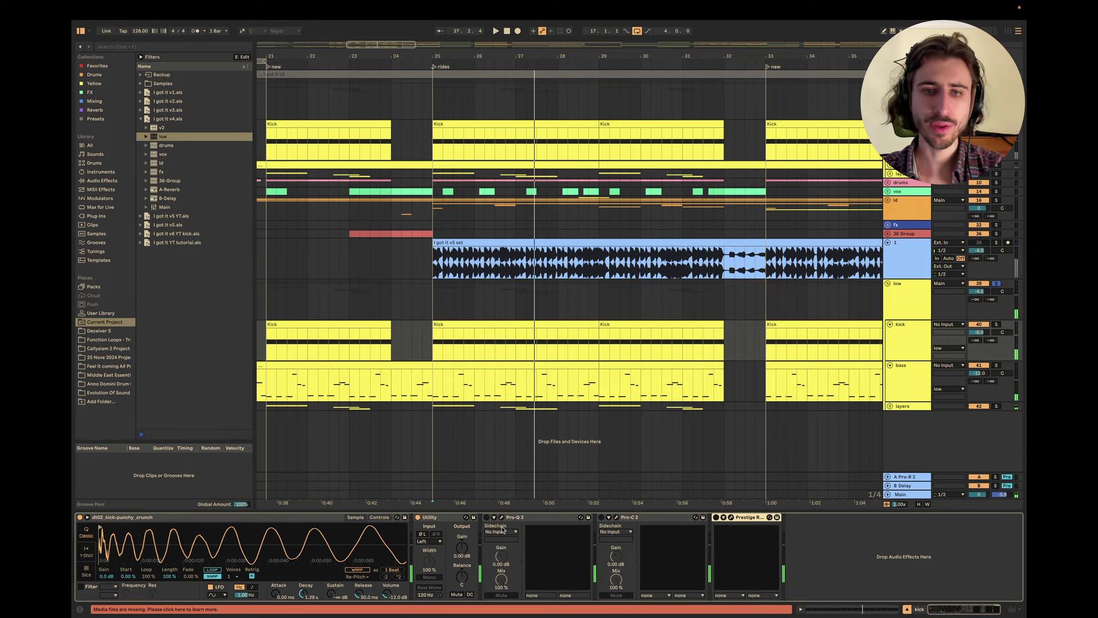
# Switch the kick's Pro-Q 3, Pro-C 2 and Prestige back on and compare from bar 25.
pyautogui.click(527, 518)
pyautogui.click(603, 518)
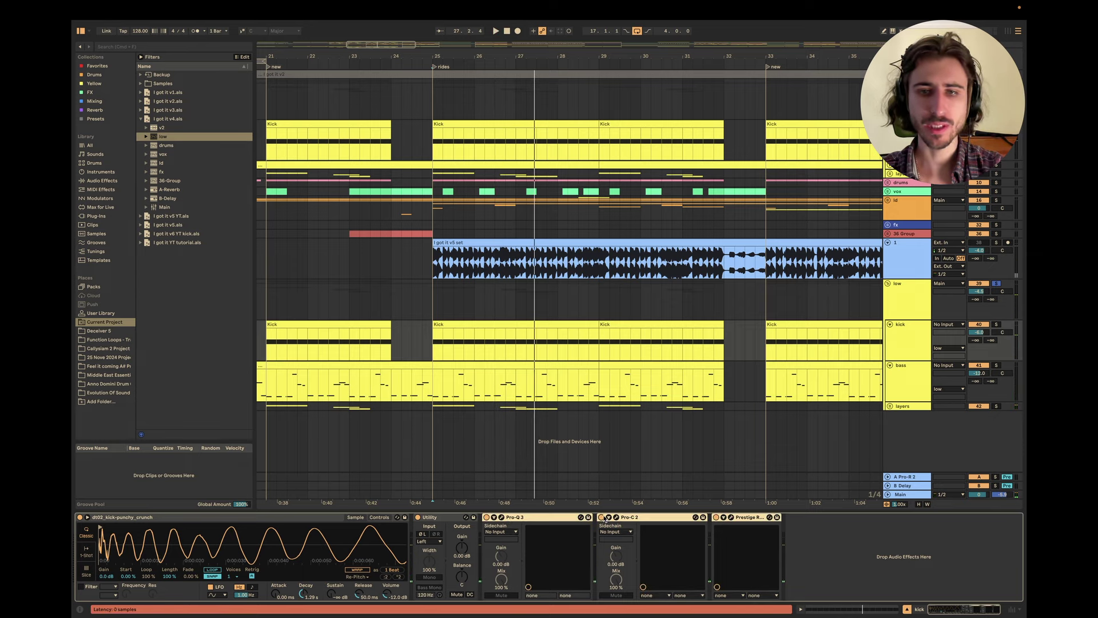
pyautogui.click(888, 300)
pyautogui.press('space')
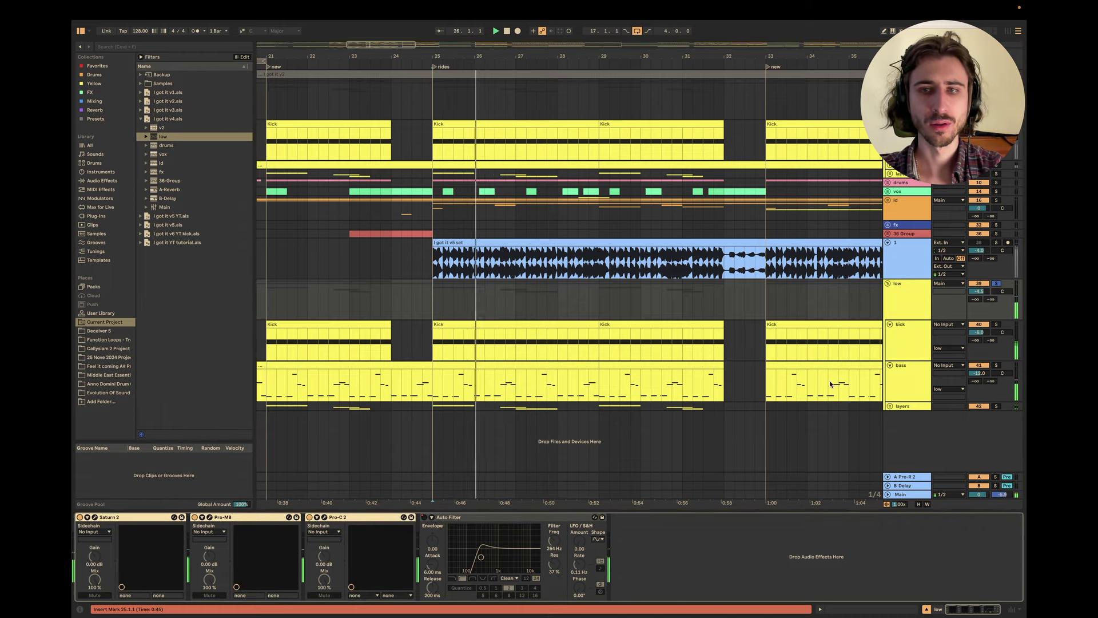
pyautogui.click(914, 336)
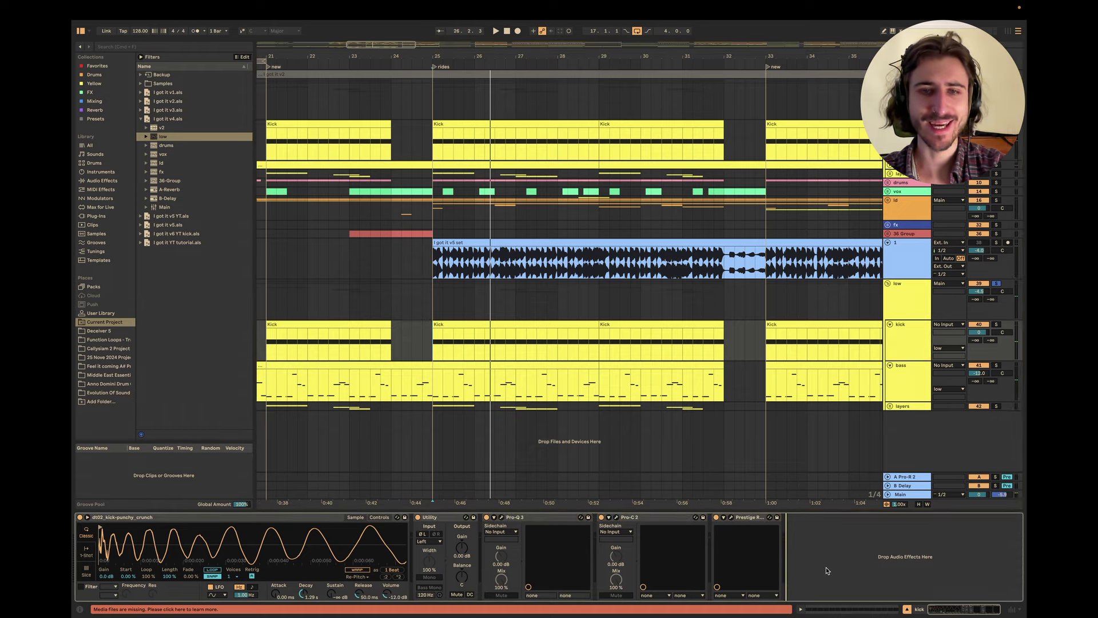
pyautogui.press('space')
pyautogui.click(907, 300)
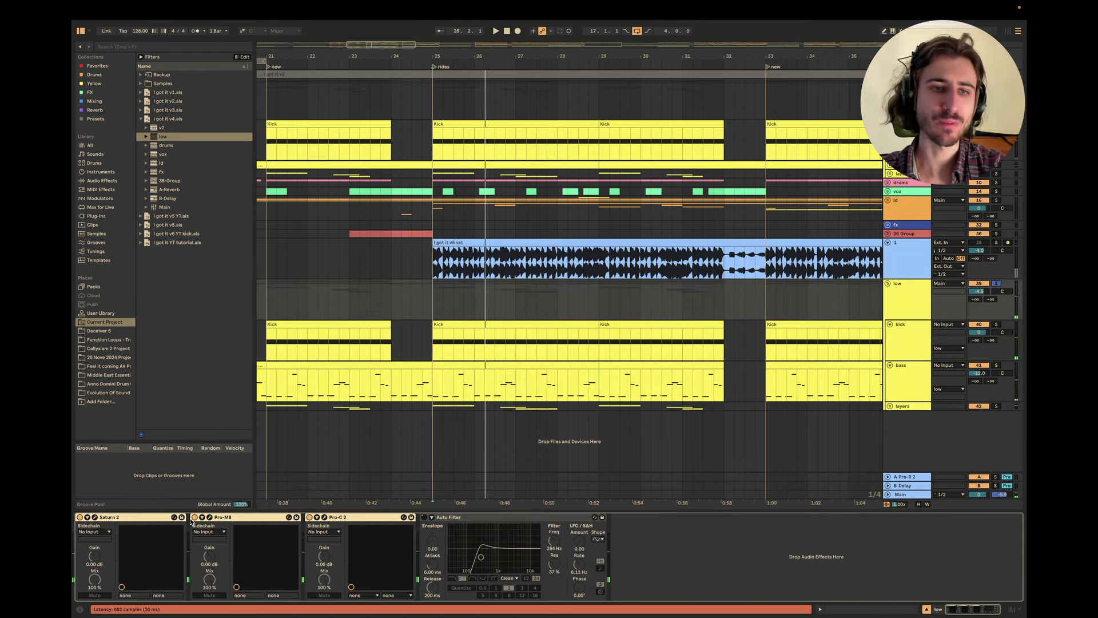
pyautogui.press('space')
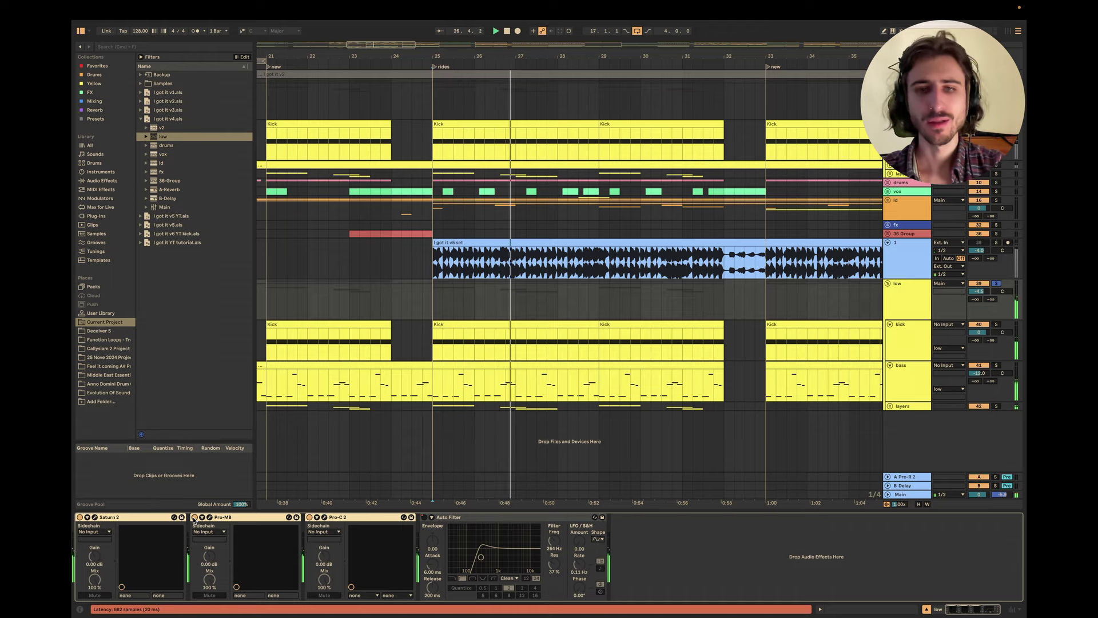
# Check the low group's Pro-C 2, then collapse kick and bass and fold the low group.
pyautogui.click(325, 517)
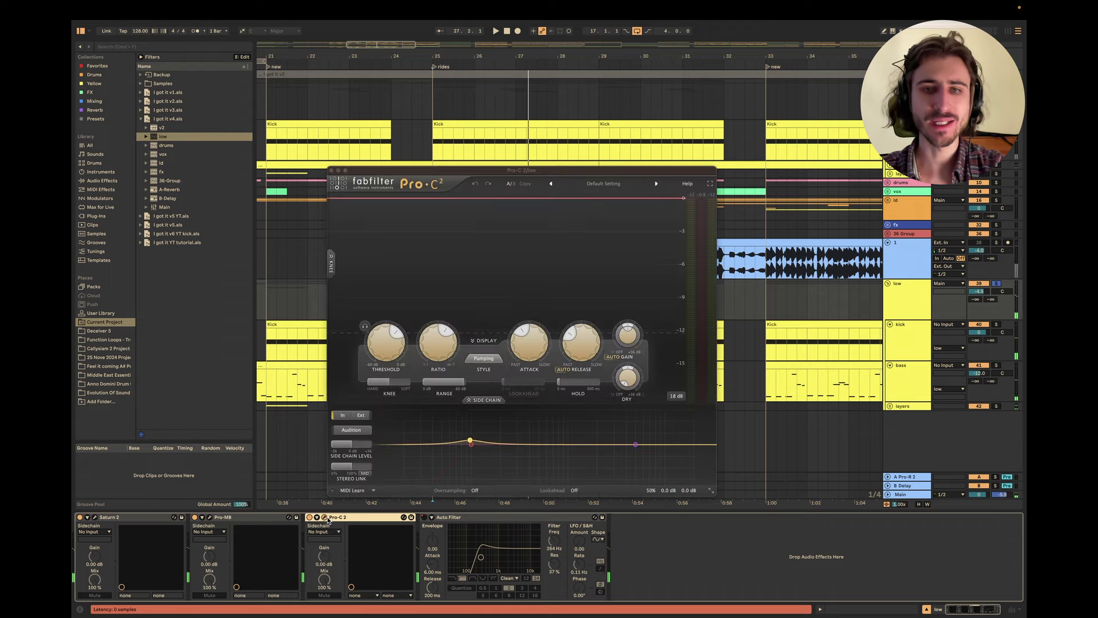
pyautogui.click(330, 171)
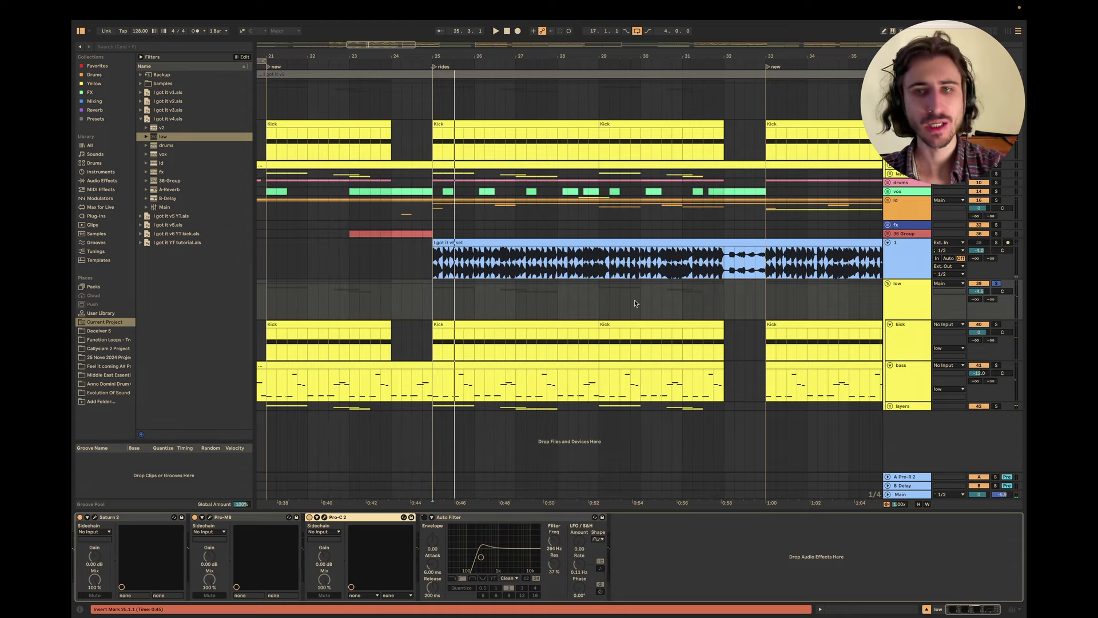
pyautogui.click(890, 325)
pyautogui.click(890, 333)
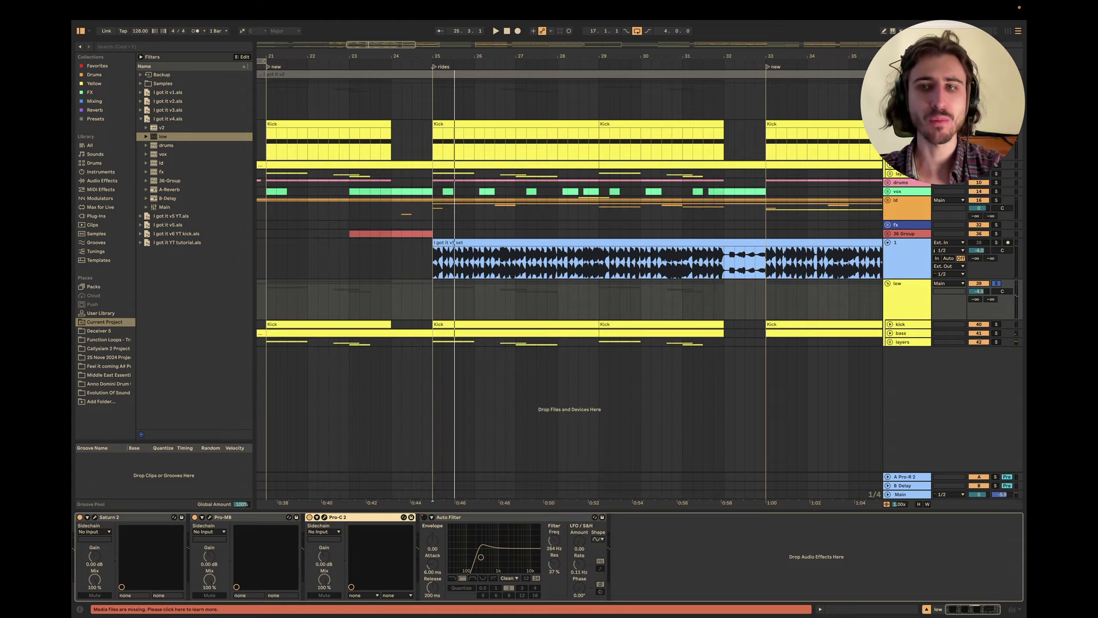
pyautogui.click(888, 283)
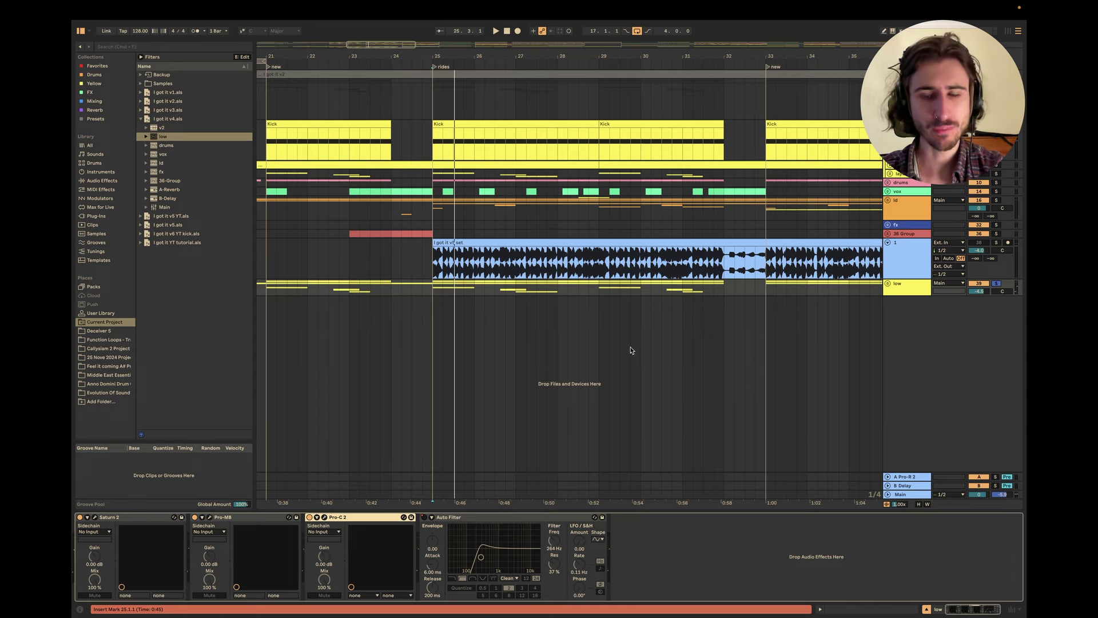
pyautogui.press('super+Tab')
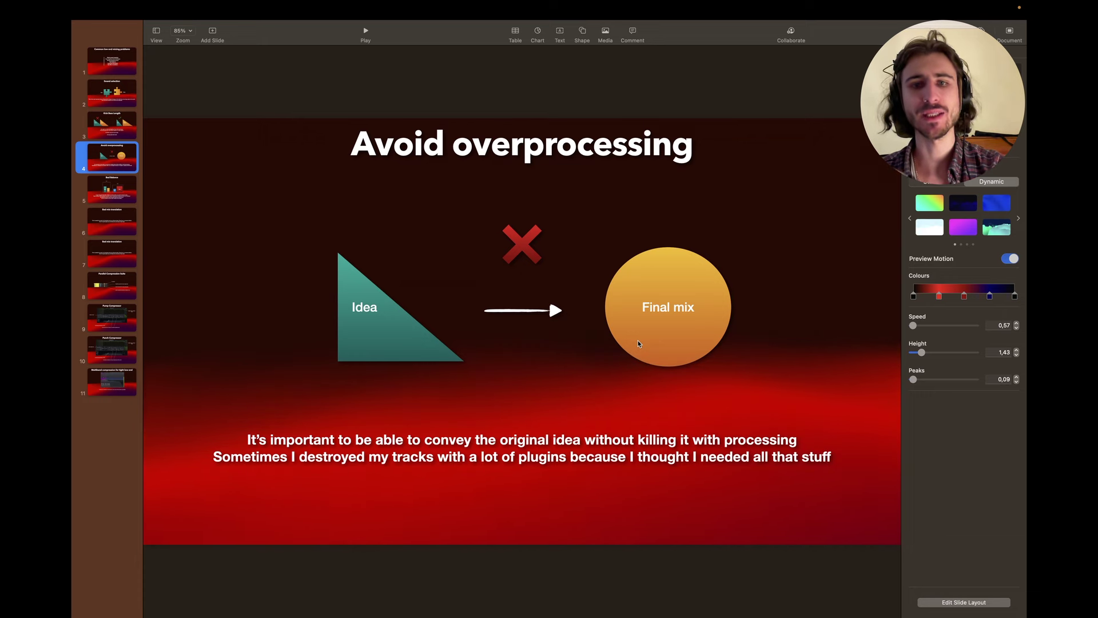
# Select the Idea triangle and Final mix circle on the slide, then return to Ableton Live.
pyautogui.click(400, 345)
pyautogui.click(719, 330)
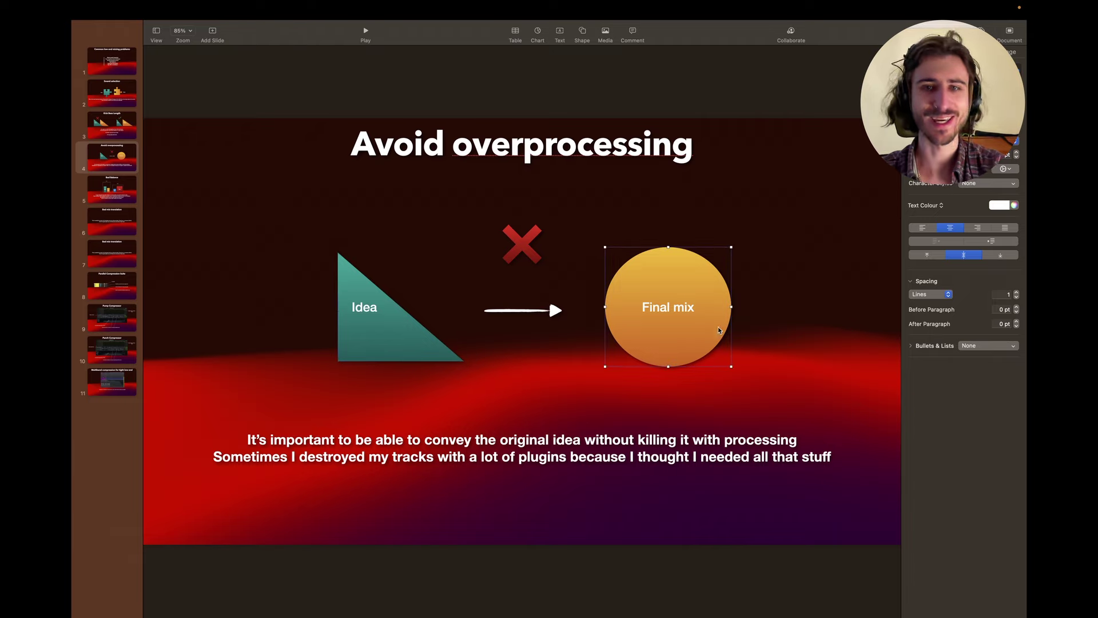
pyautogui.click(797, 341)
pyautogui.press('super+Tab')
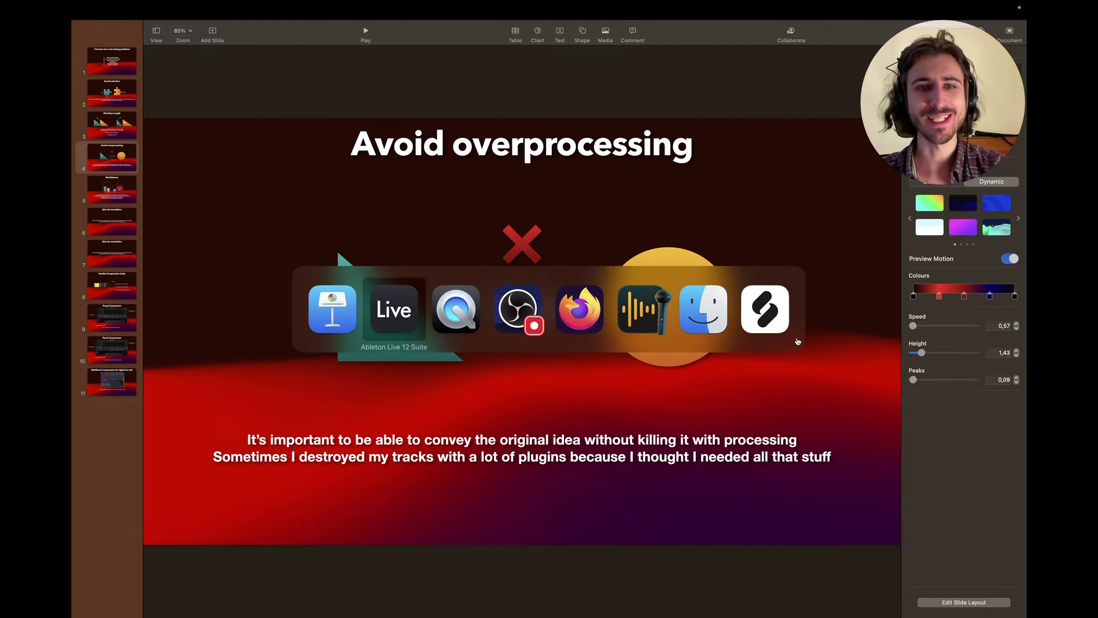
pyautogui.click(907, 285)
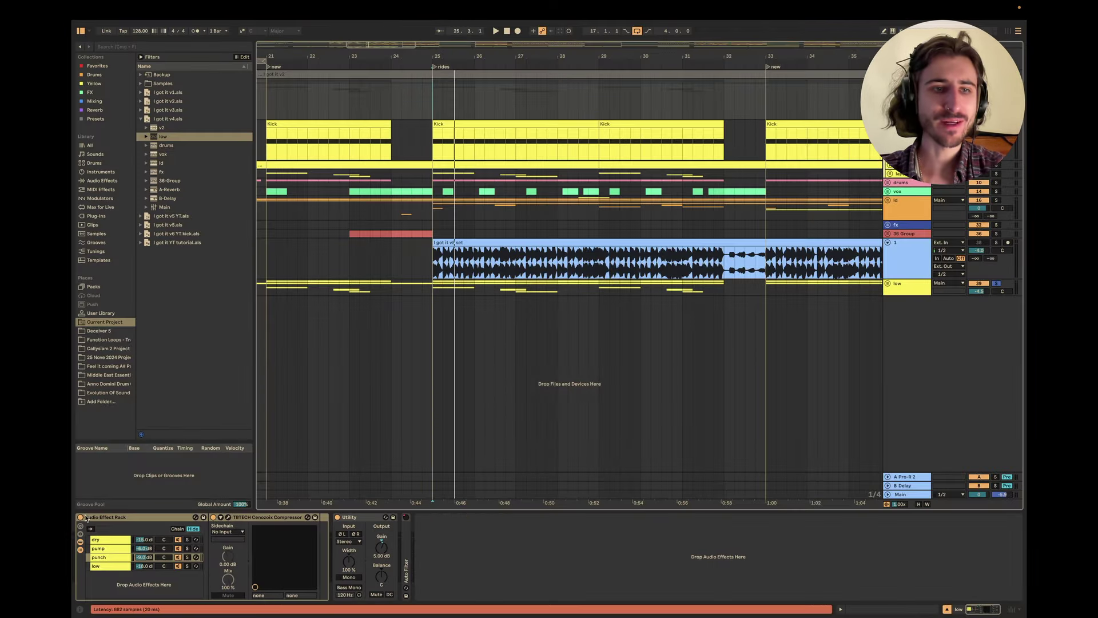
# Bring up the bass track's devices and switch off its Pro-Q 3 and Cenozoix compressor.
pyautogui.click(90, 518)
pyautogui.click(880, 144)
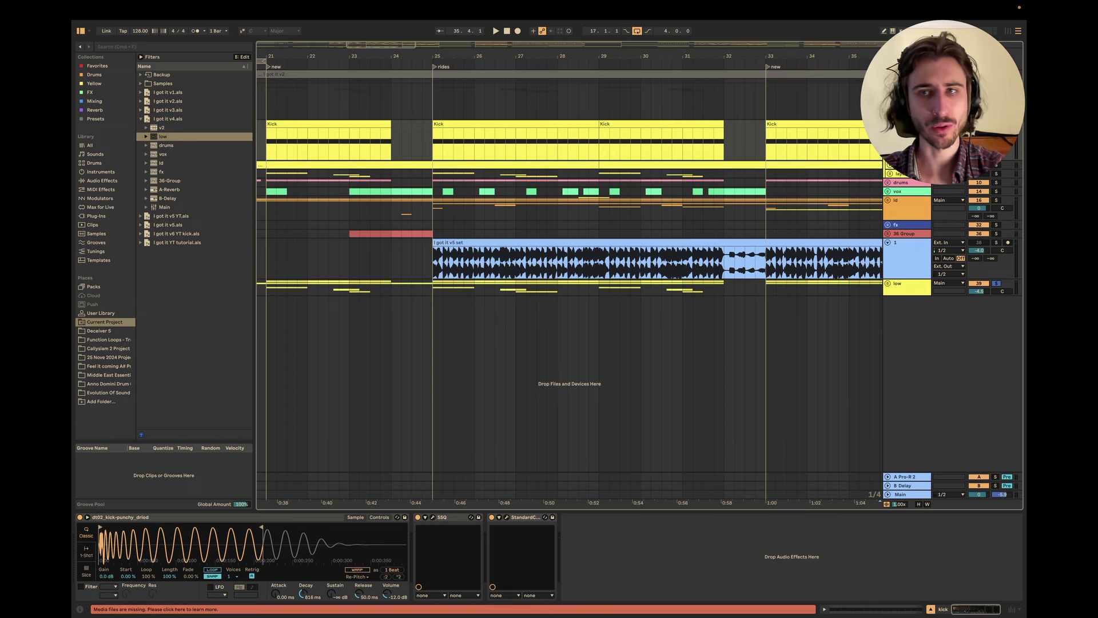
pyautogui.click(881, 165)
pyautogui.click(228, 518)
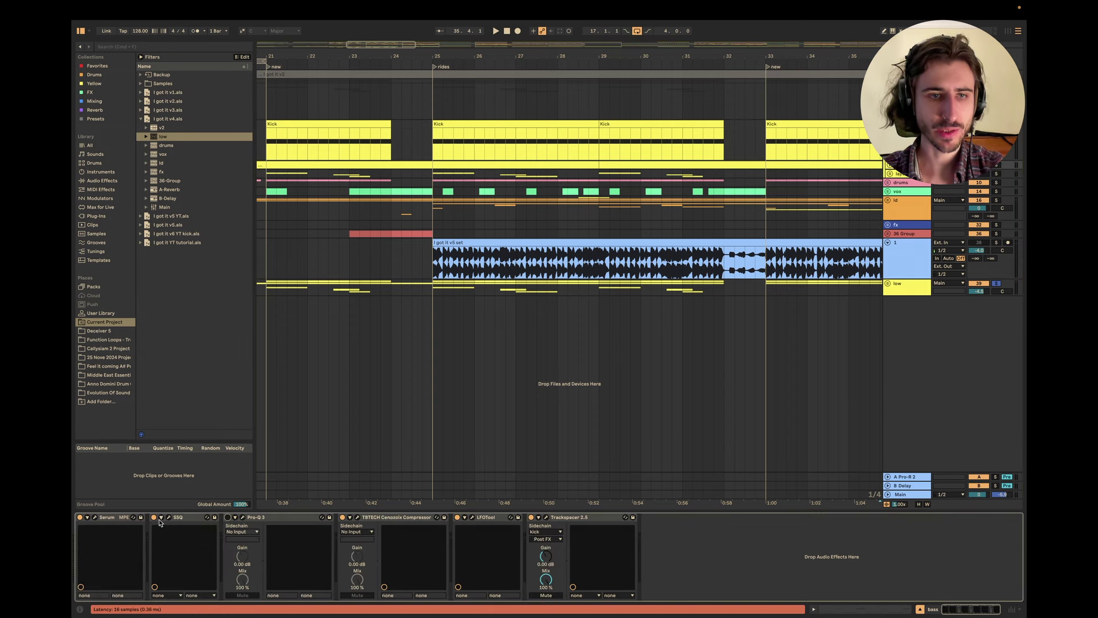
pyautogui.click(343, 518)
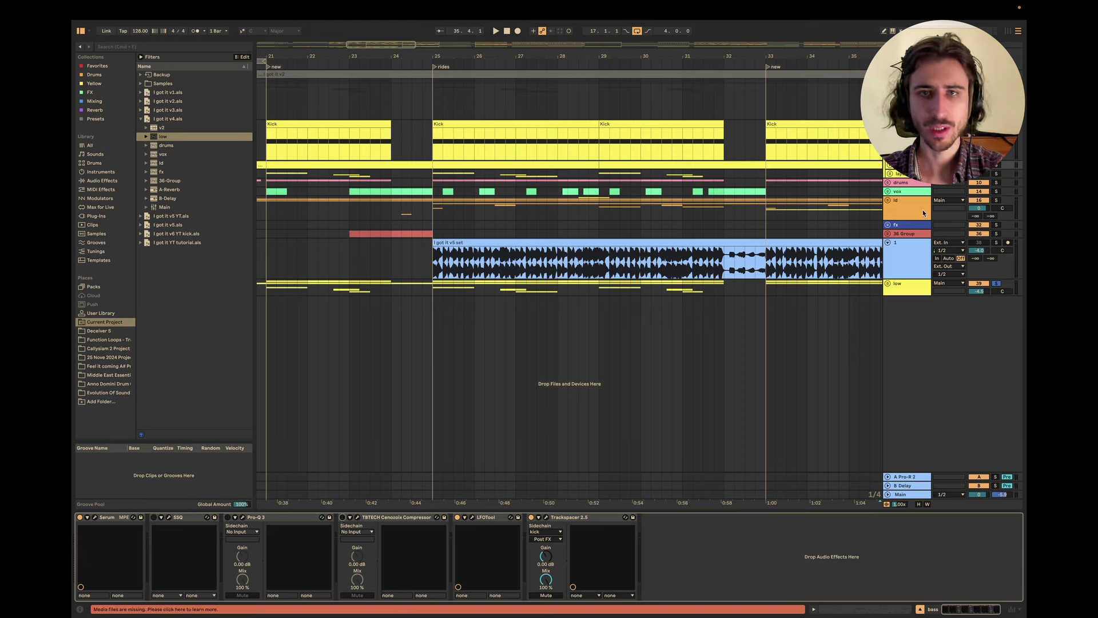
# Audition the change from bar 25, checking the kick's and bass's device chains.
pyautogui.click(433, 152)
pyautogui.press('space')
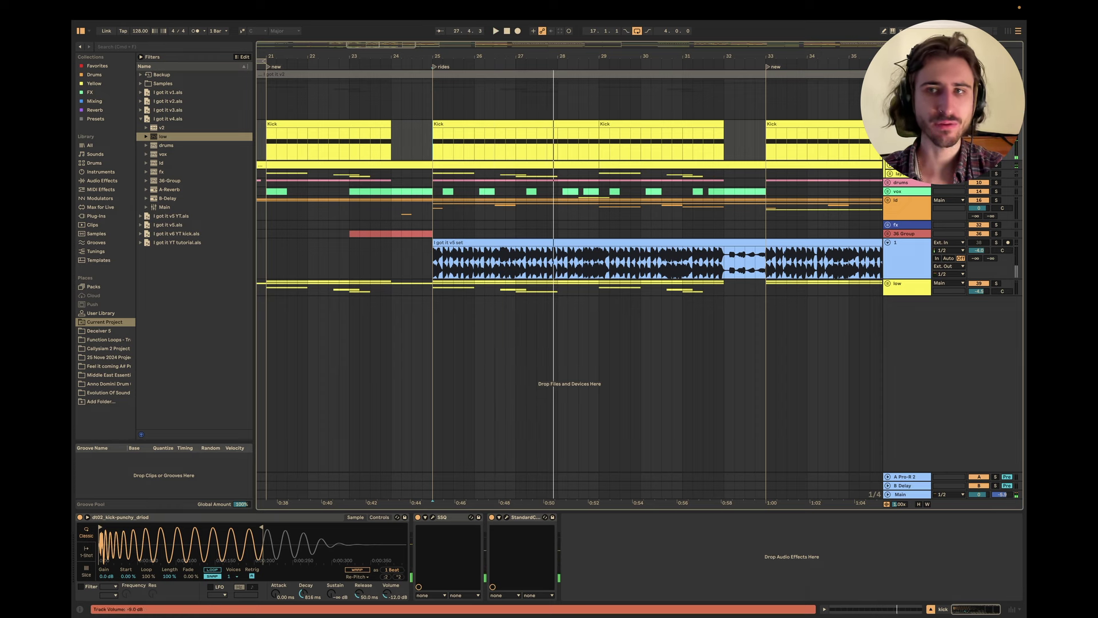
pyautogui.click(909, 165)
pyautogui.click(154, 519)
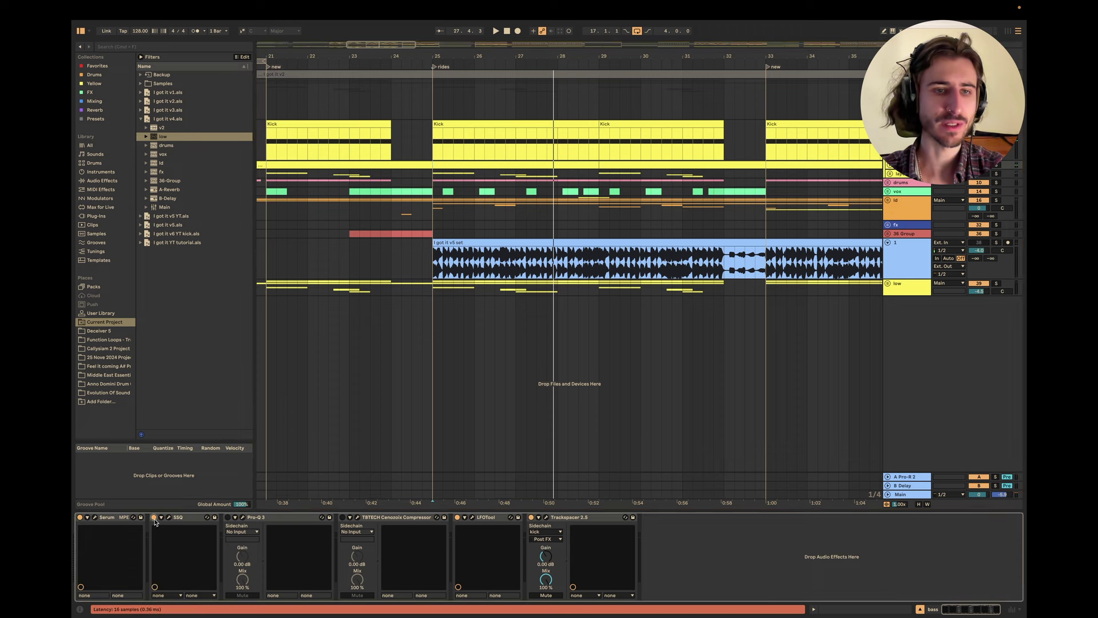
pyautogui.press('space')
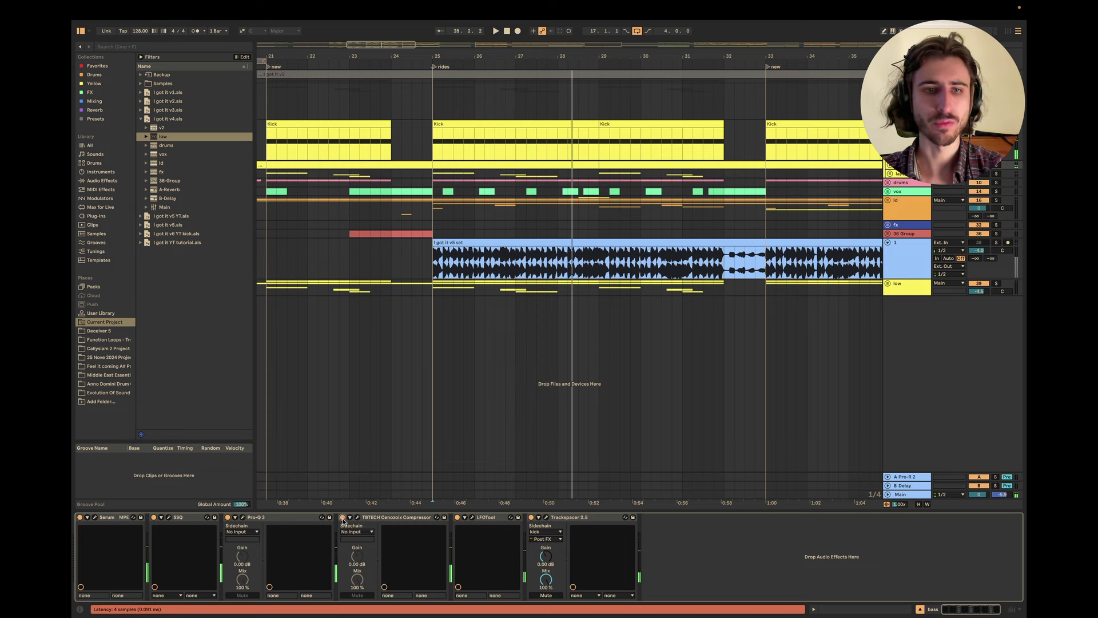
pyautogui.press('space')
# Toggle the low group's Audio Effect Rack off and back on, then replay from bar 25.
pyautogui.click(908, 83)
pyautogui.press('space')
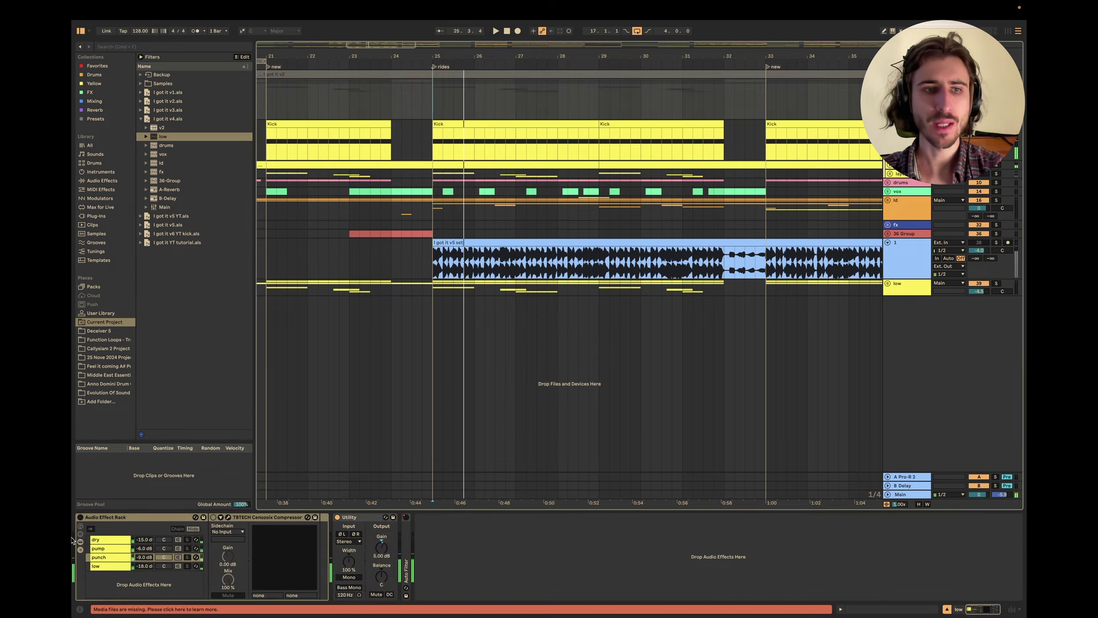
pyautogui.click(81, 517)
pyautogui.click(81, 518)
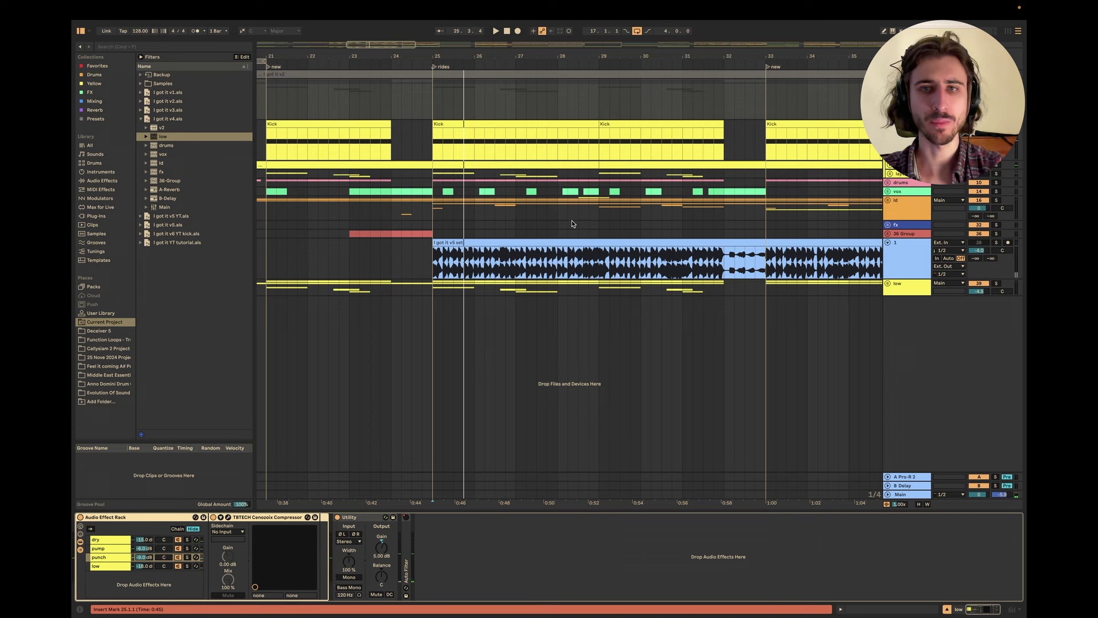
pyautogui.press('space')
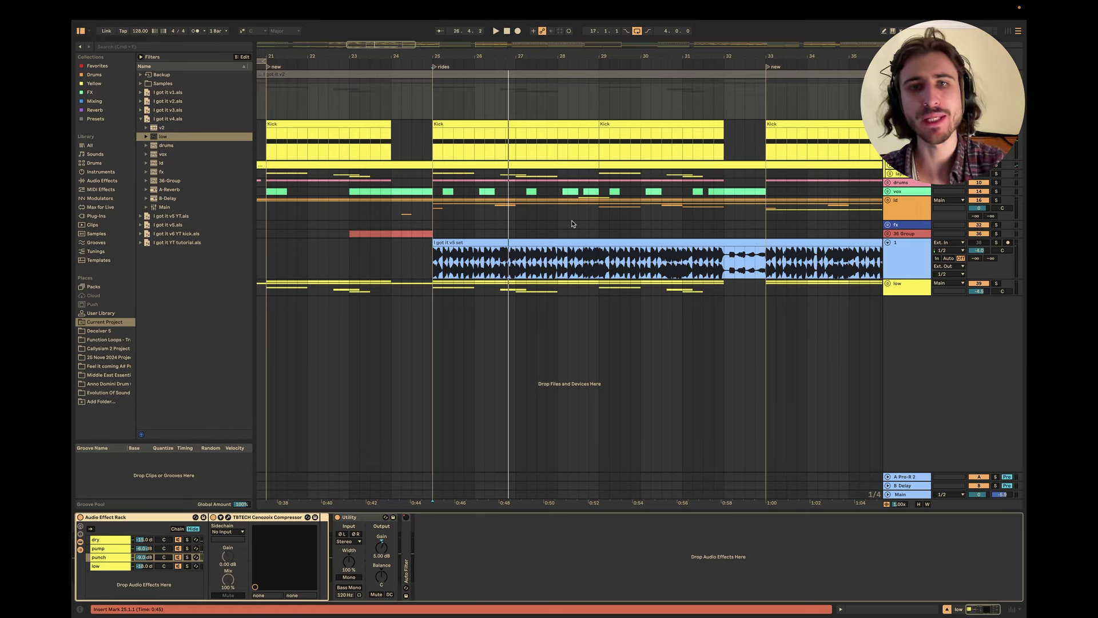
pyautogui.press('super+Tab')
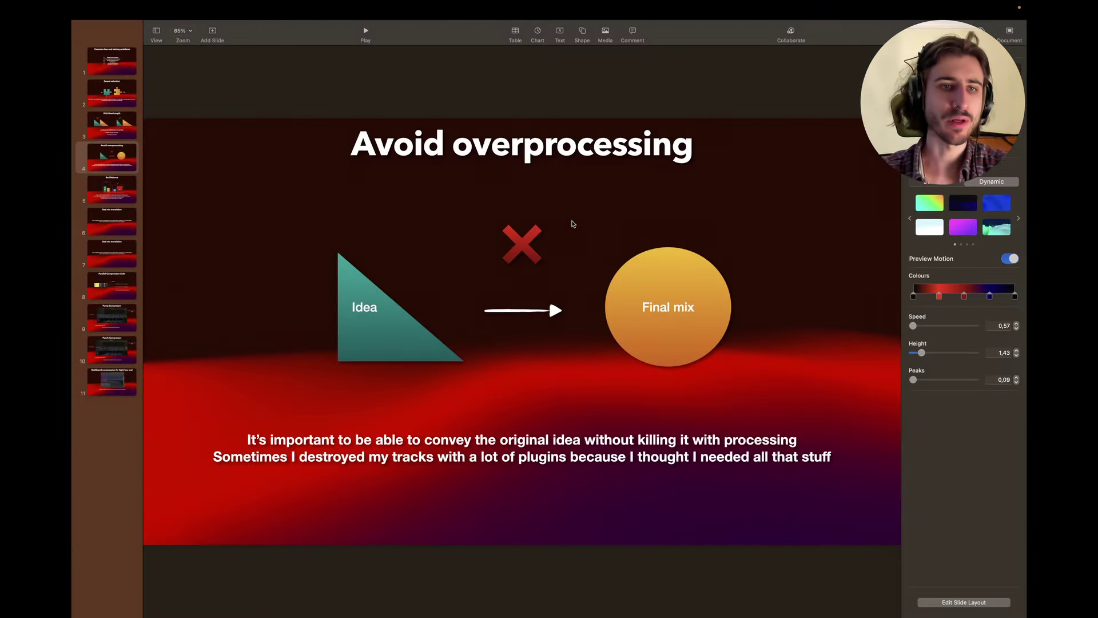
# Go to the Bad Balance slide and shorten the Mix 2 Kick bar.
pyautogui.click(104, 191)
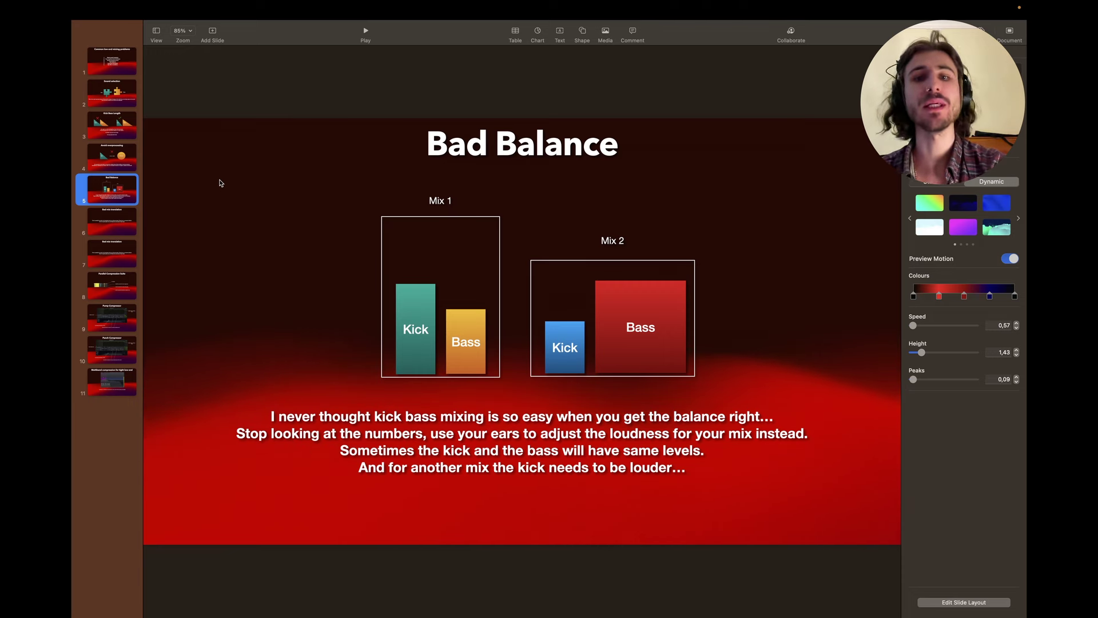
pyautogui.click(625, 312)
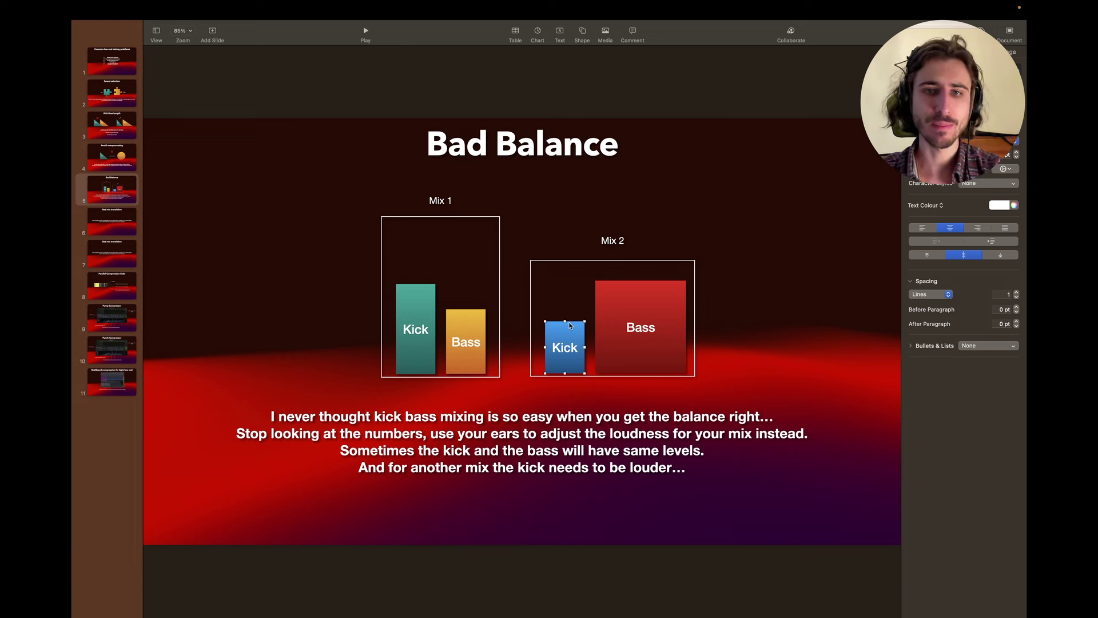
pyautogui.moveTo(564, 320); pyautogui.dragTo(567, 339)
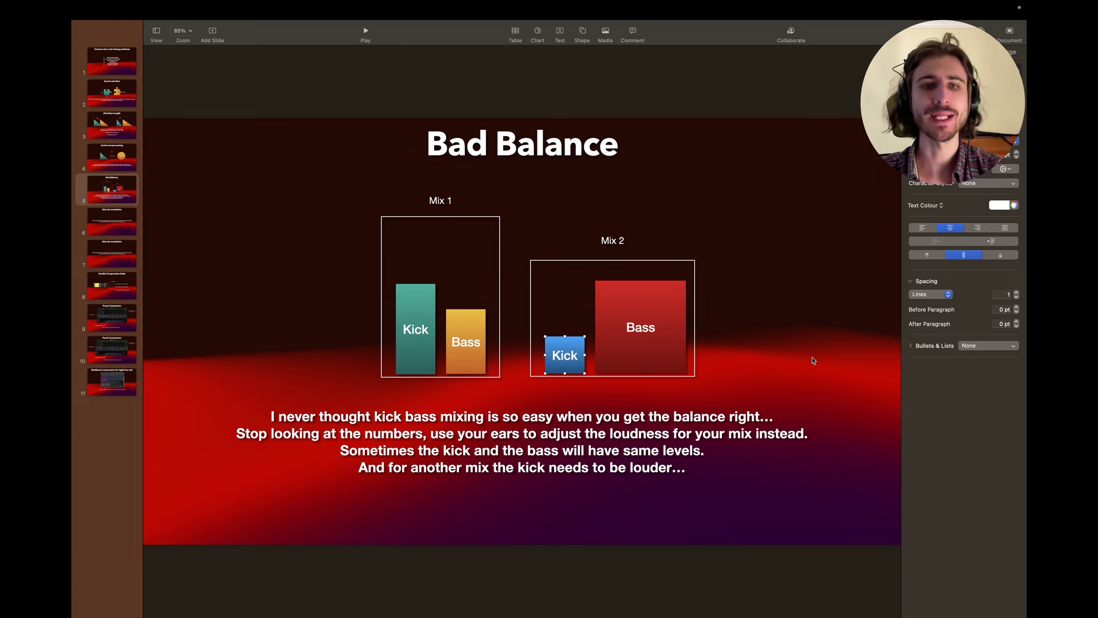
# Make the Mix 1 Kick bar slightly taller, then deselect it.
pyautogui.click(814, 360)
pyautogui.click(410, 315)
pyautogui.moveTo(416, 283)
pyautogui.mouseDown()
pyautogui.moveTo(416, 270)
pyautogui.moveTo(415, 279)
pyautogui.mouseUp()
pyautogui.click(824, 283)
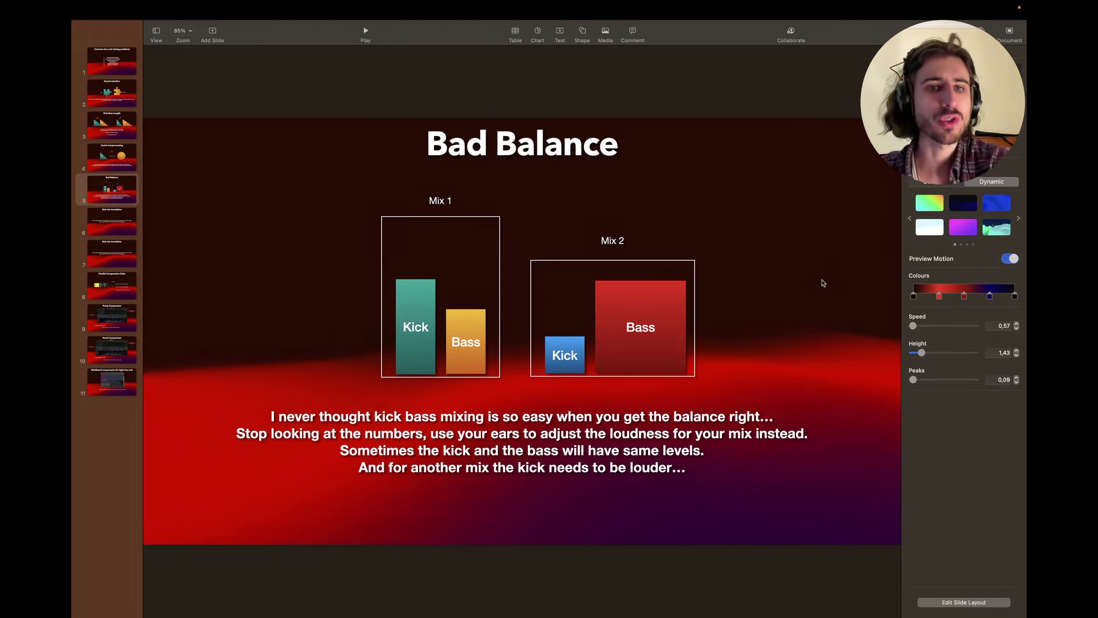
pyautogui.press('super+Tab')
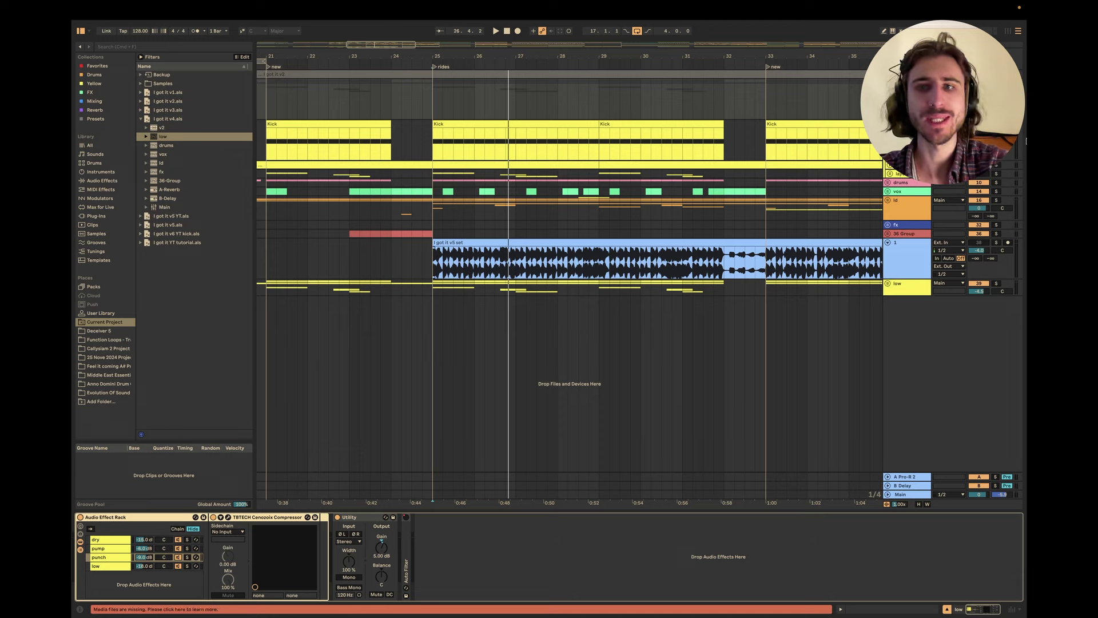
# Select the kick track and switch to the Session mixer showing all tracks.
pyautogui.click(979, 242)
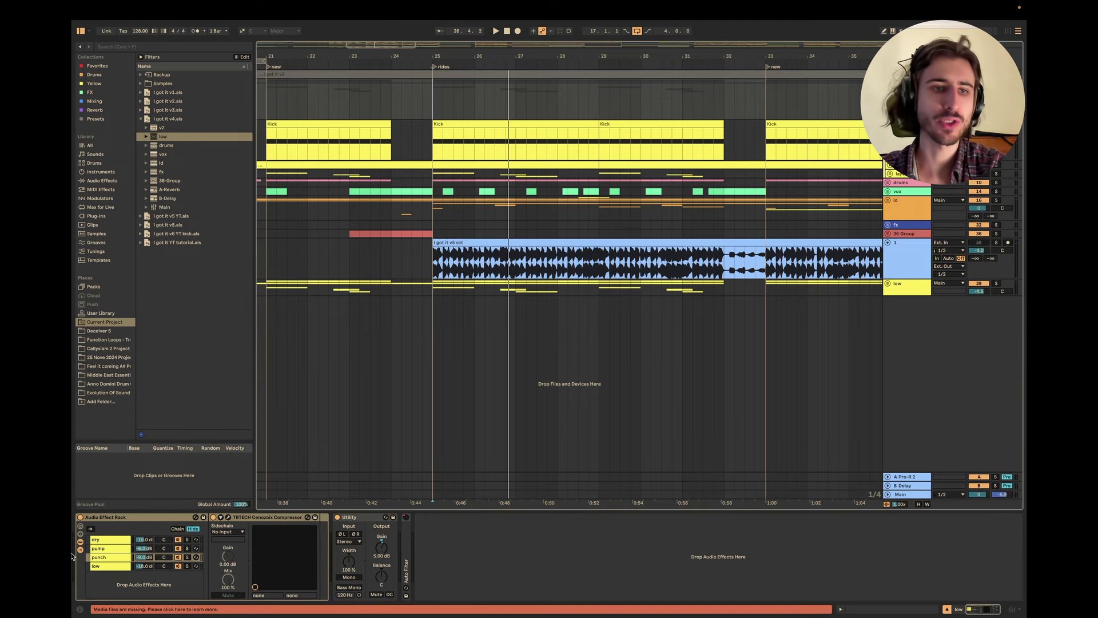
pyautogui.click(77, 527)
pyautogui.click(907, 125)
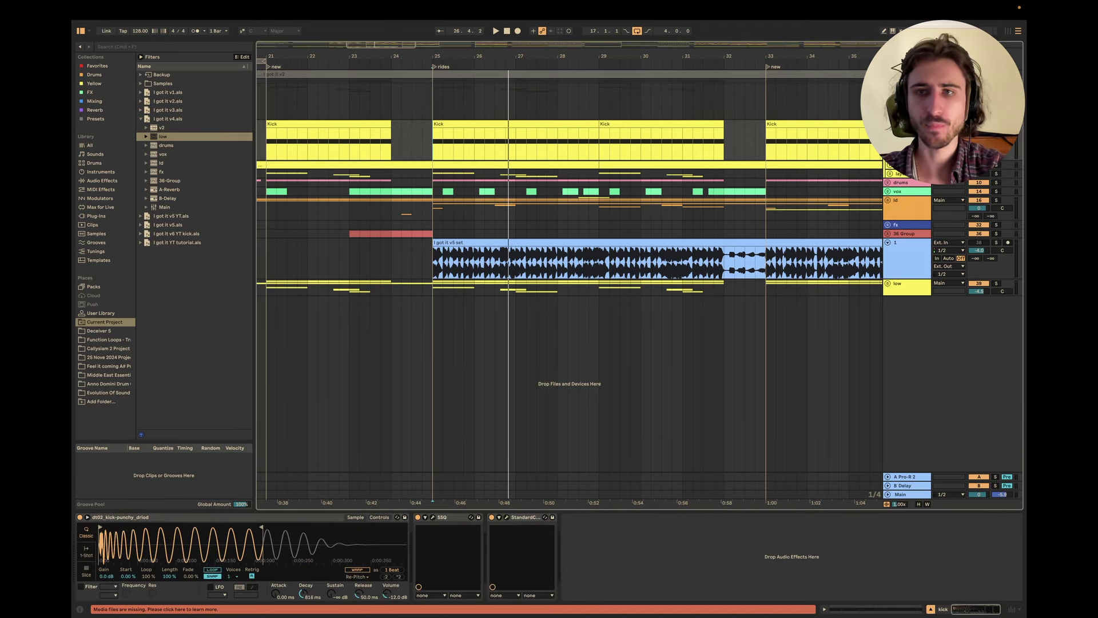
pyautogui.press('Tab')
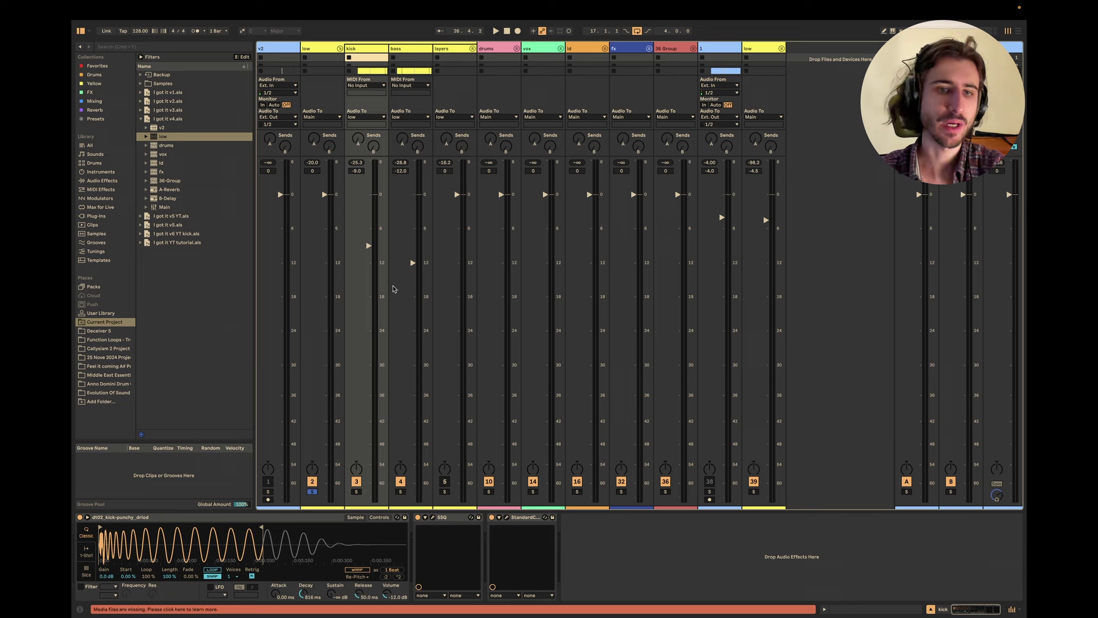
# Audition the kick fader raised to -5.3 dB, then pull it down to -12.0 dB.
pyautogui.click(369, 246)
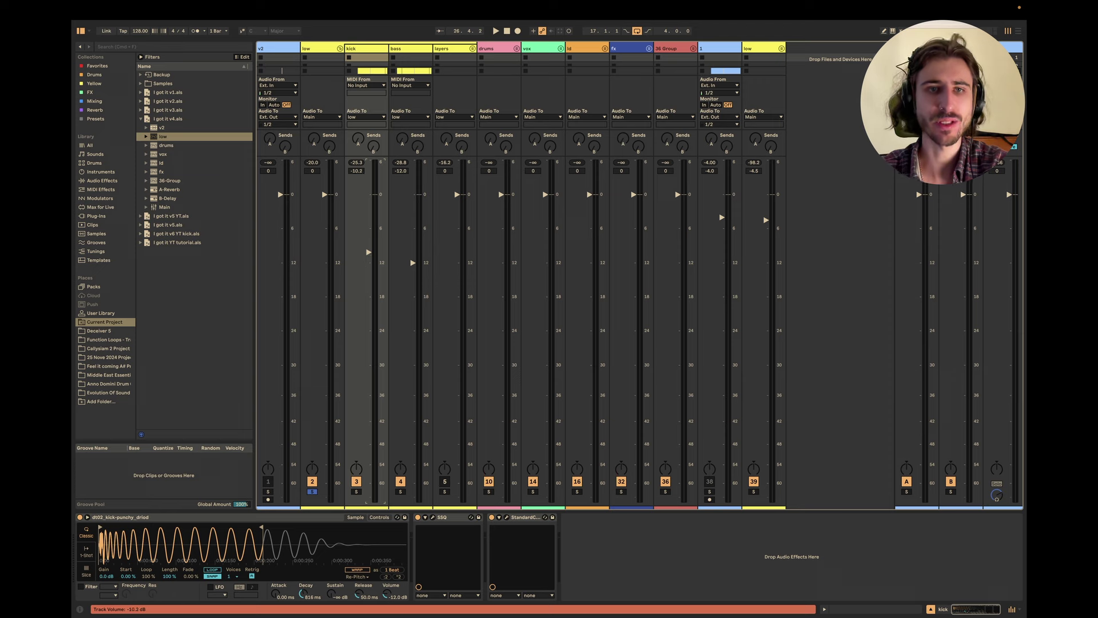
pyautogui.moveTo(369, 252); pyautogui.dragTo(368, 224)
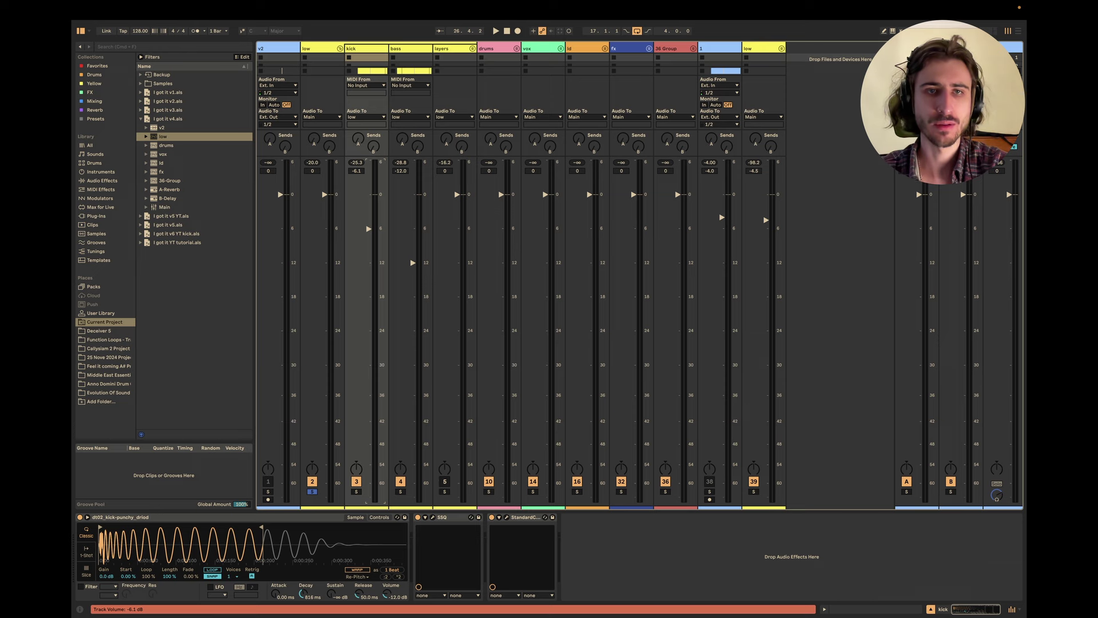
pyautogui.press('space')
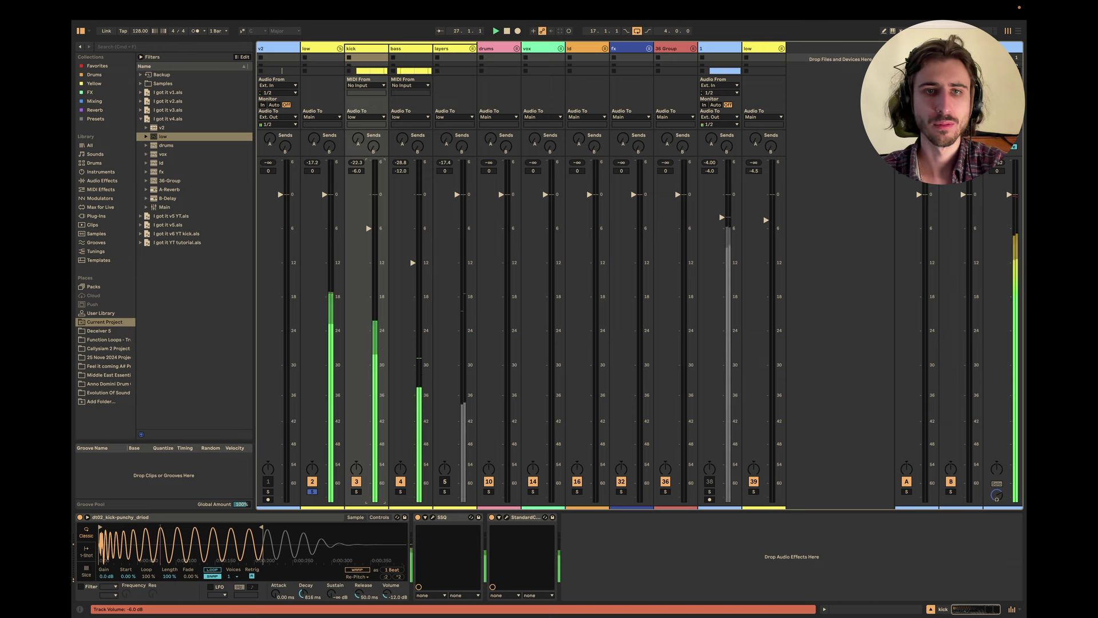
pyautogui.press('space')
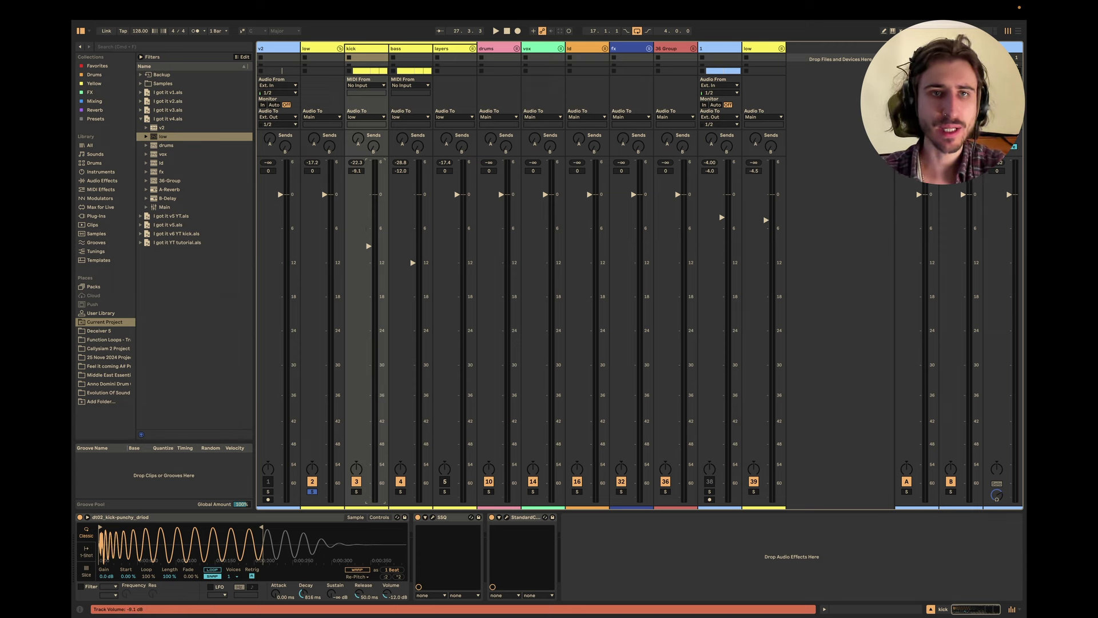
pyautogui.press('space')
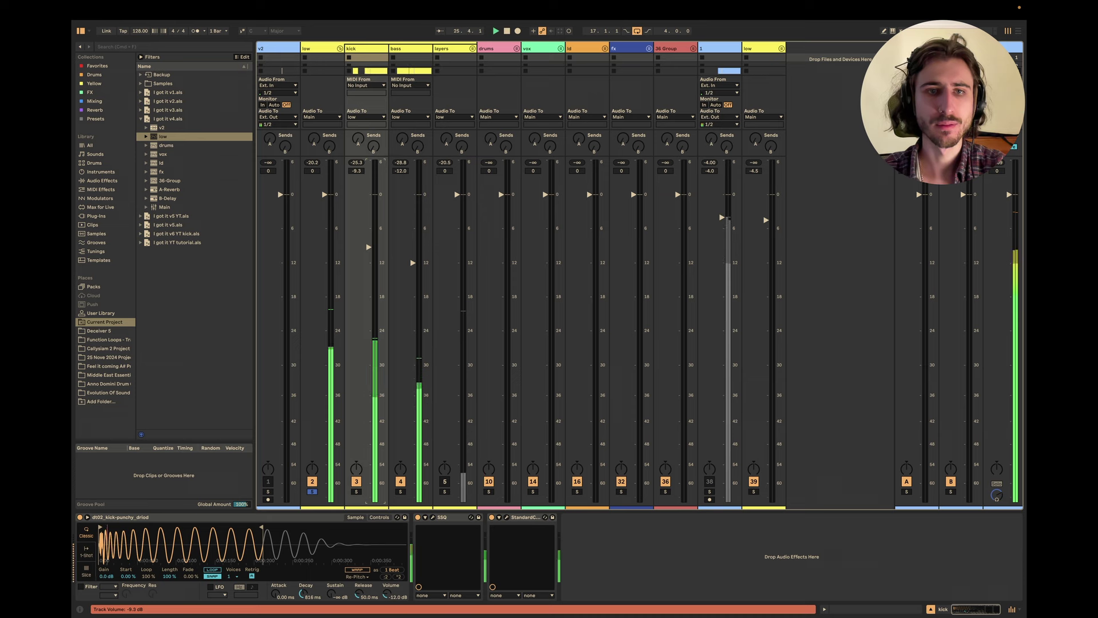
pyautogui.moveTo(369, 246); pyautogui.dragTo(369, 264)
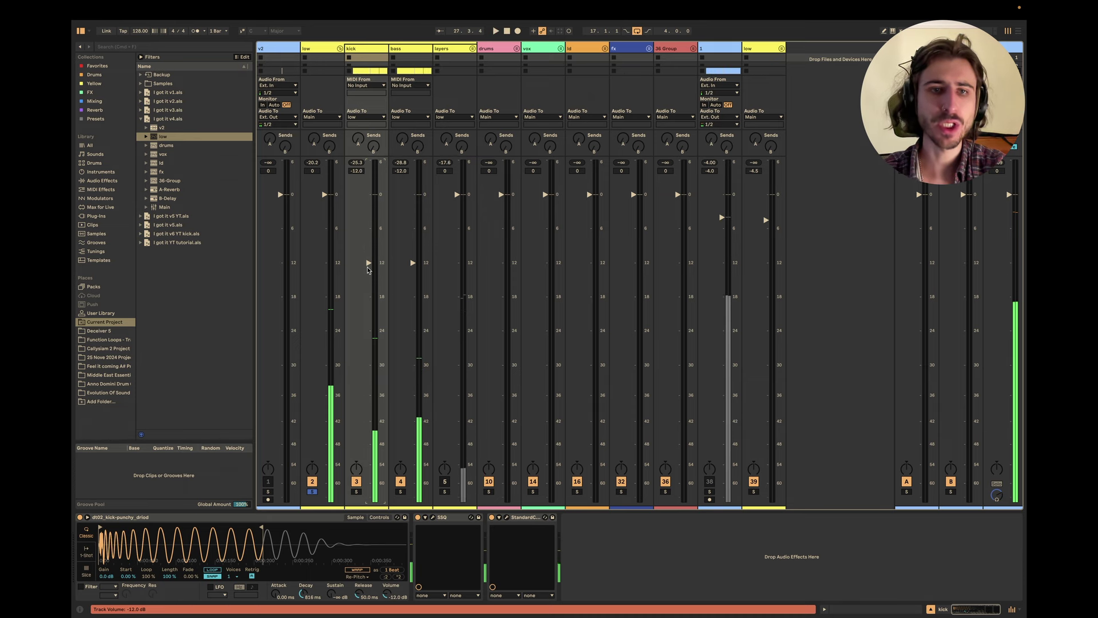
# Raise the kick fader to about -9.5 dB and listen back.
pyautogui.moveTo(367, 267); pyautogui.dragTo(415, 237)
pyautogui.press('space')
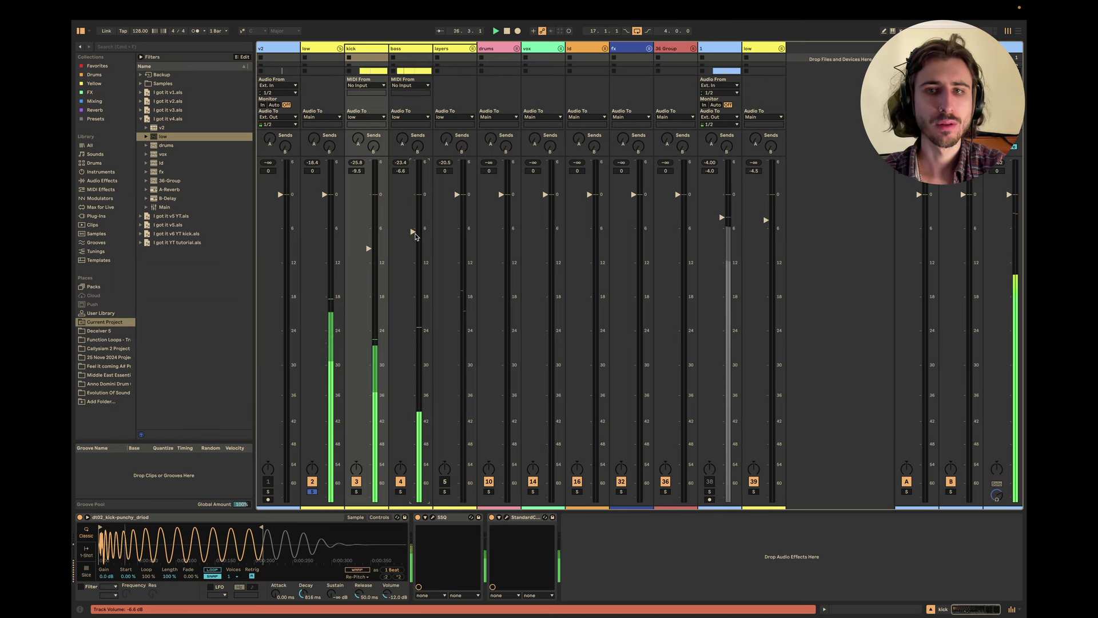
pyautogui.press('space')
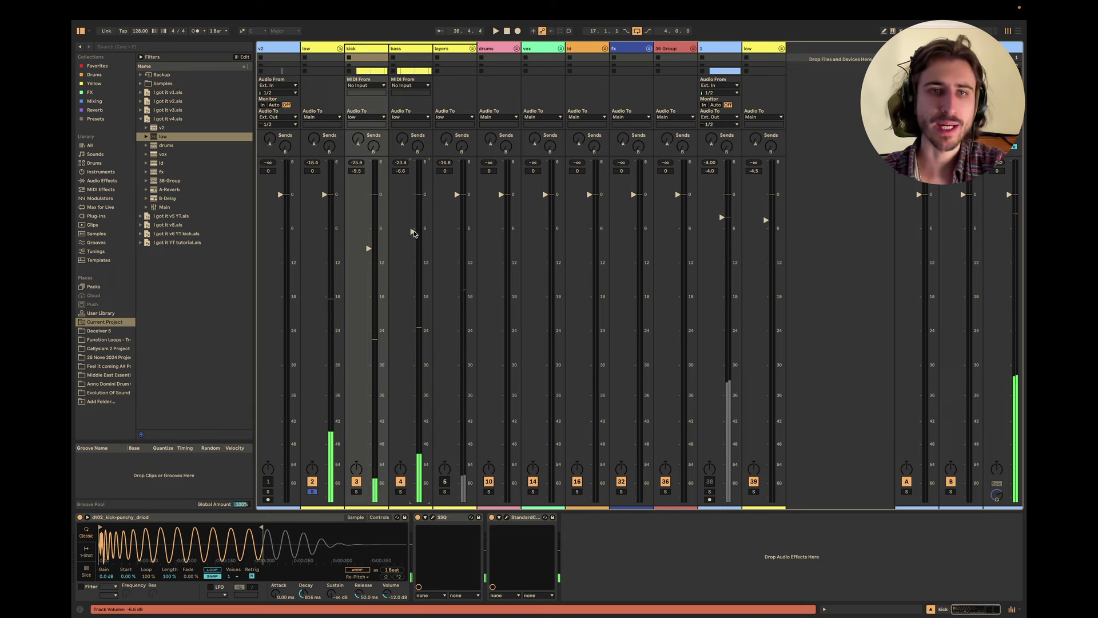
# Lower the bass fader to -12.1 dB while playing, then return to Arrangement view.
pyautogui.moveTo(416, 237); pyautogui.dragTo(416, 268)
pyautogui.press('space')
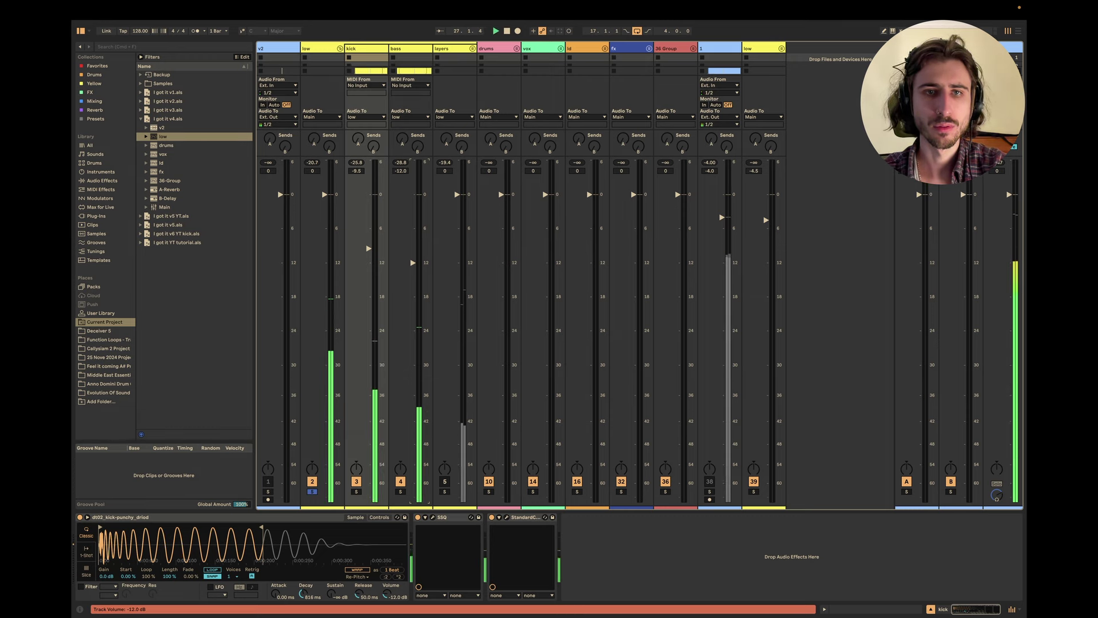
pyautogui.moveTo(413, 263); pyautogui.dragTo(414, 263)
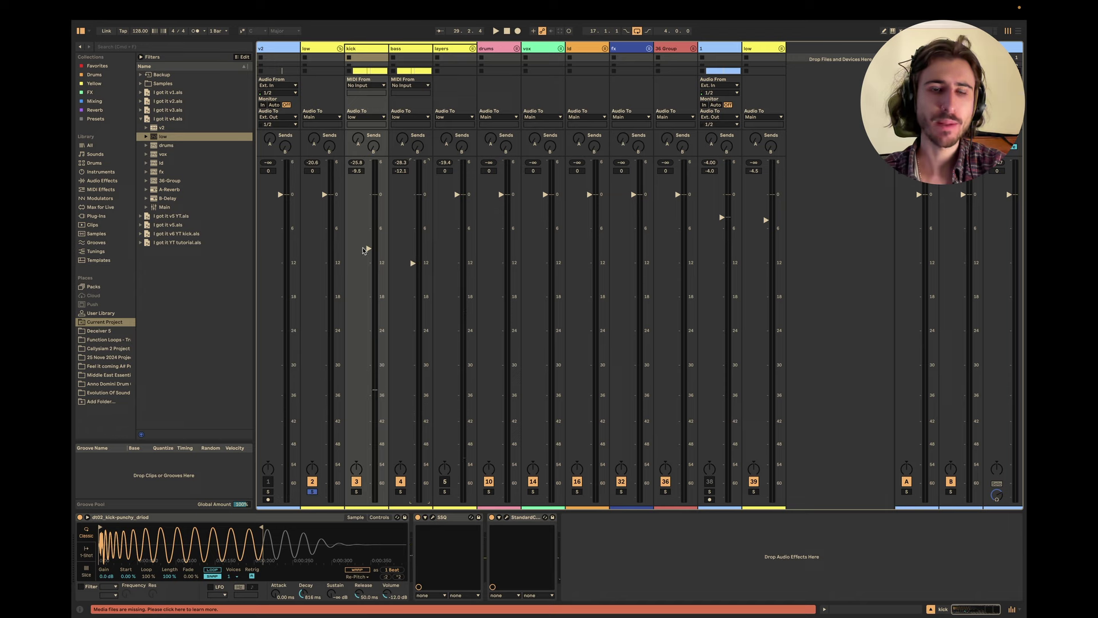
pyautogui.press('Tab')
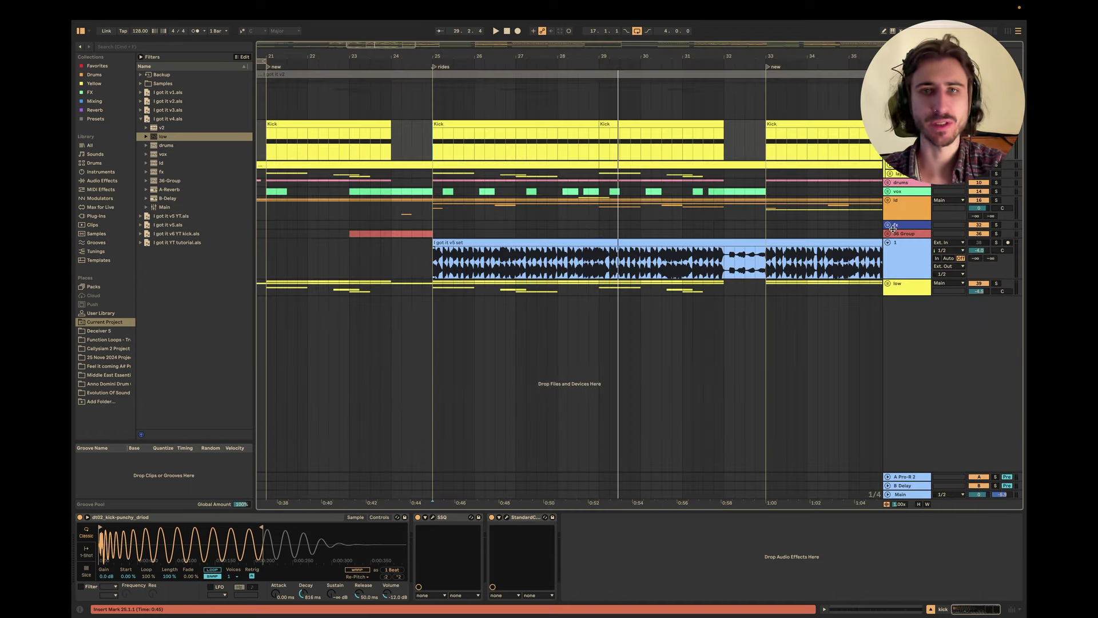
# With a track soloed, play from bar 25 and audition the kick raised to -6.1 dB in the mixer.
pyautogui.click(997, 201)
pyautogui.press('space')
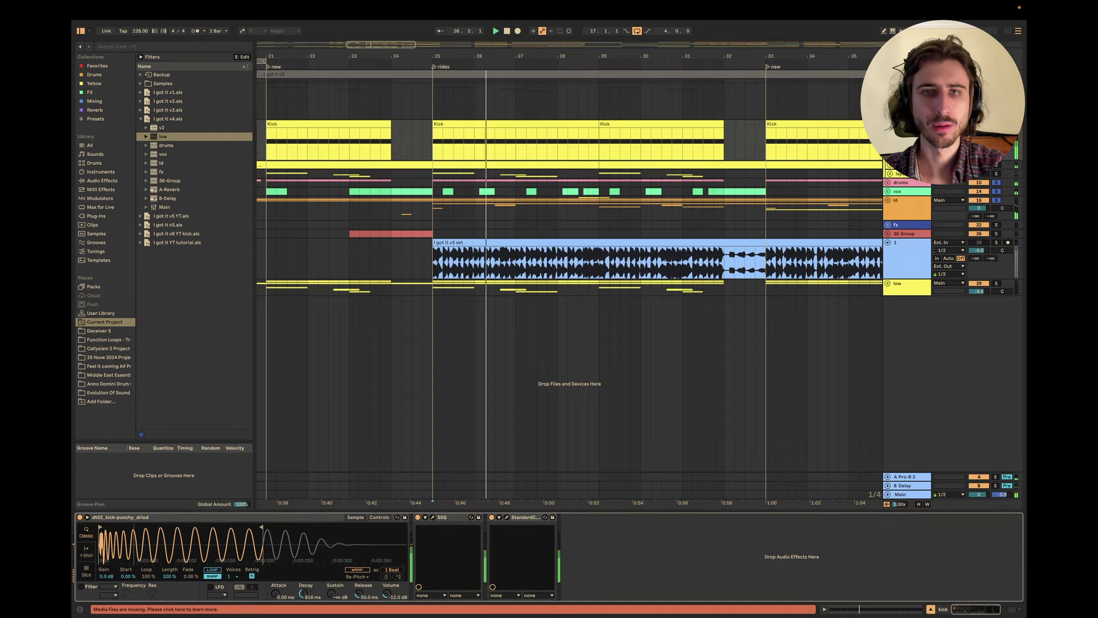
pyautogui.press('Tab')
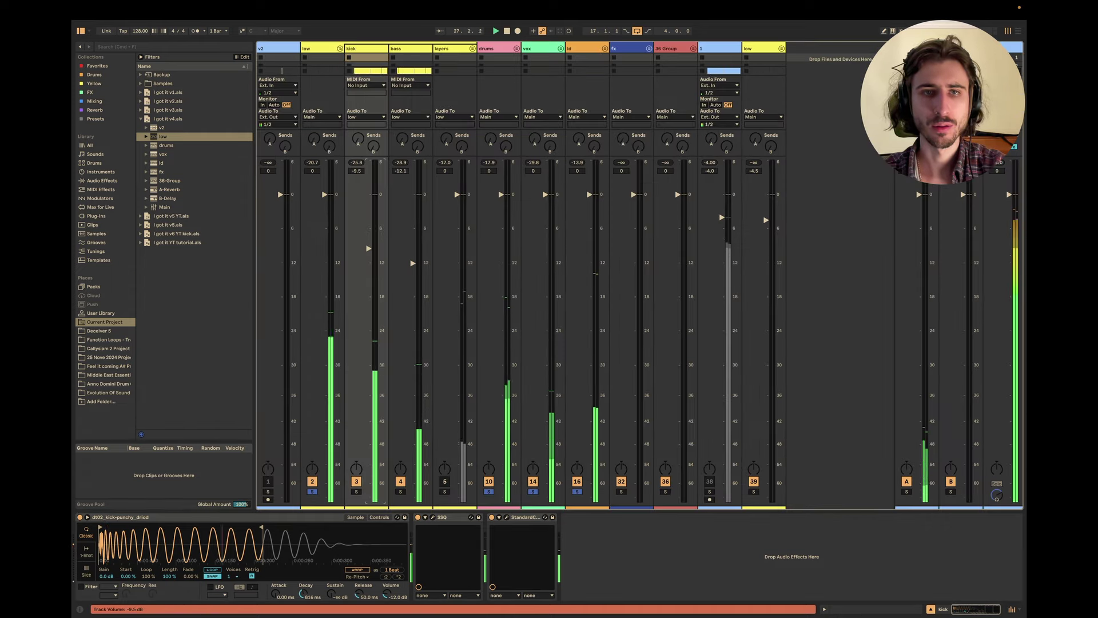
pyautogui.moveTo(369, 248); pyautogui.dragTo(369, 229)
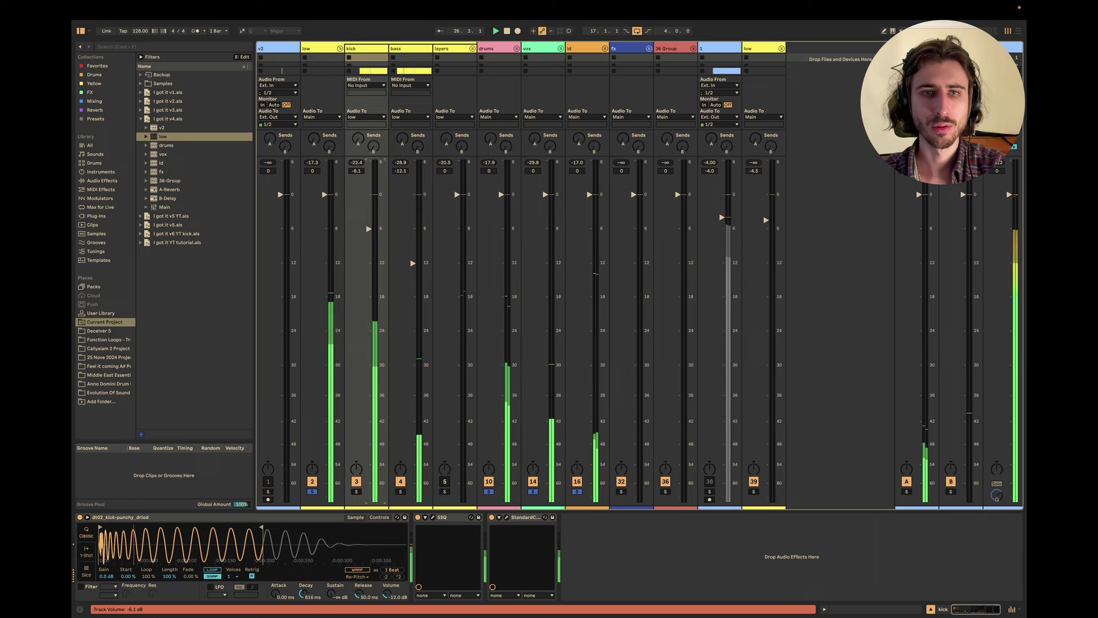
pyautogui.press('space')
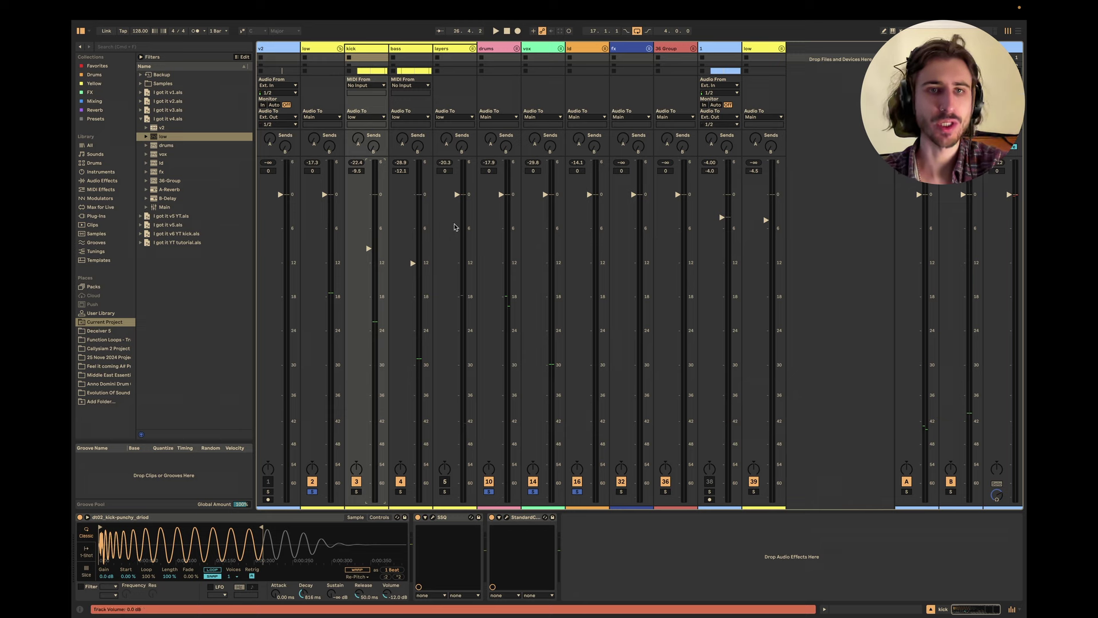
pyautogui.press('space')
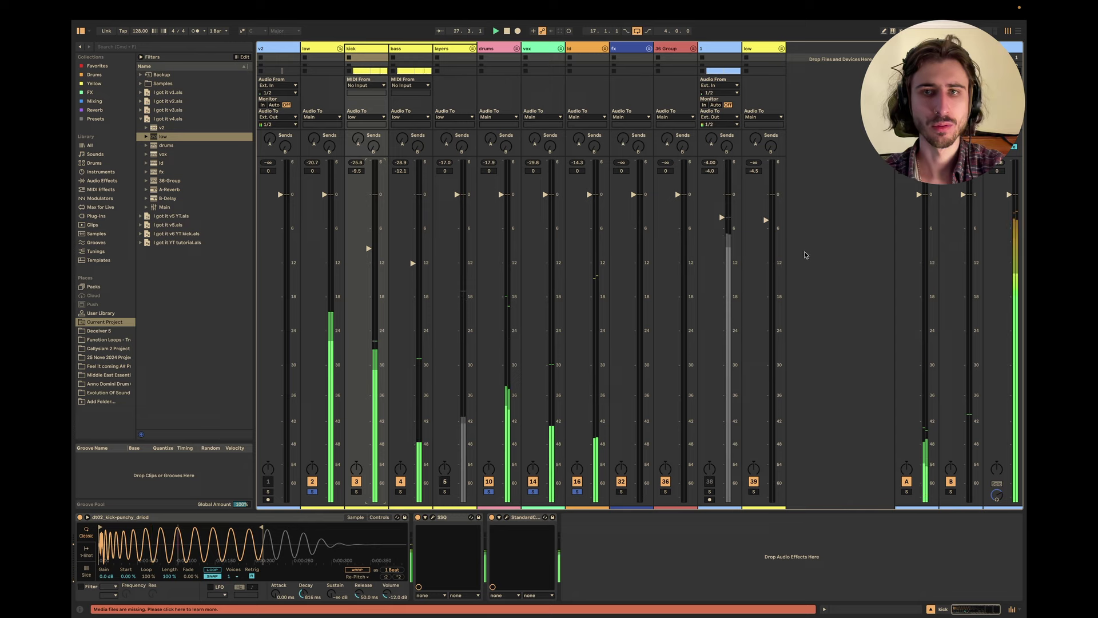
pyautogui.press('super+Tab')
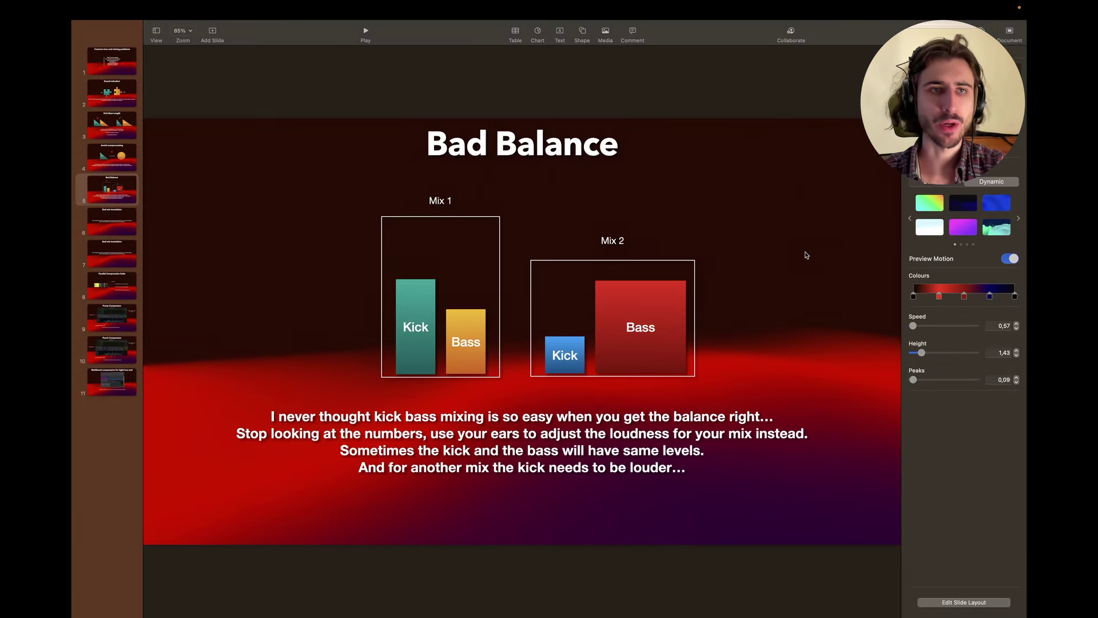
# Advance to slide 6, 'Bad mix translation', and delete the duplicate slide 7 after it.
pyautogui.press('Down')
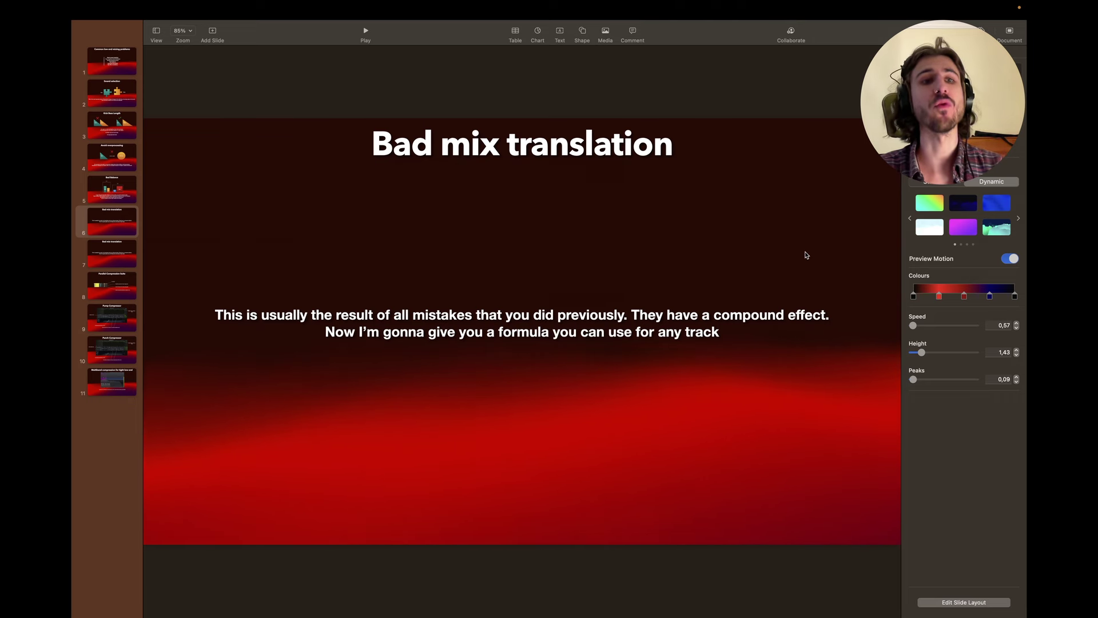
pyautogui.click(94, 229)
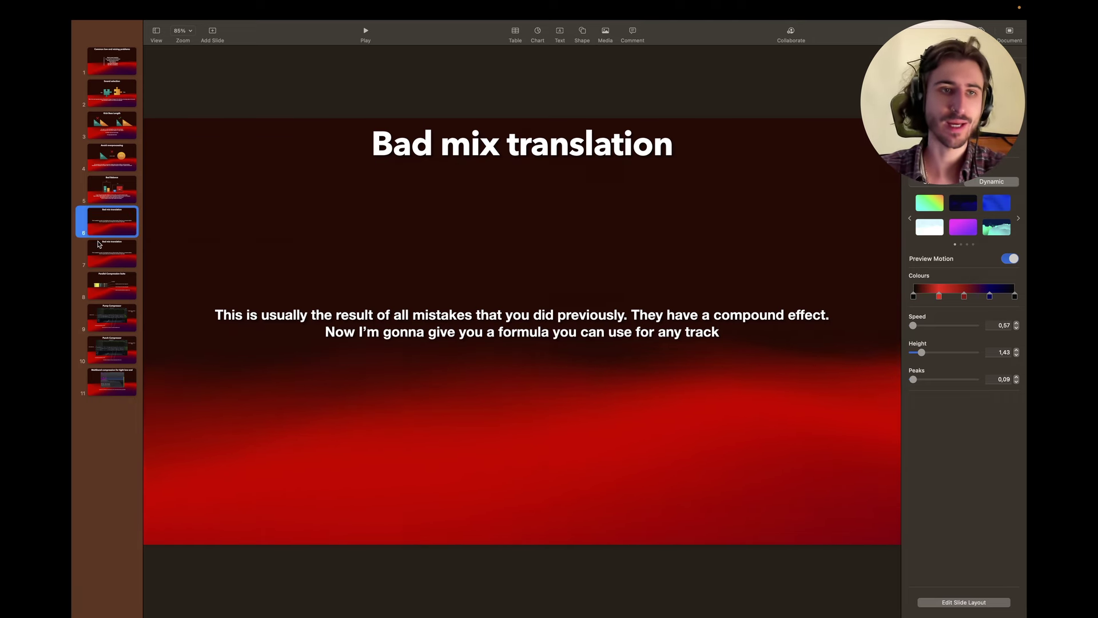
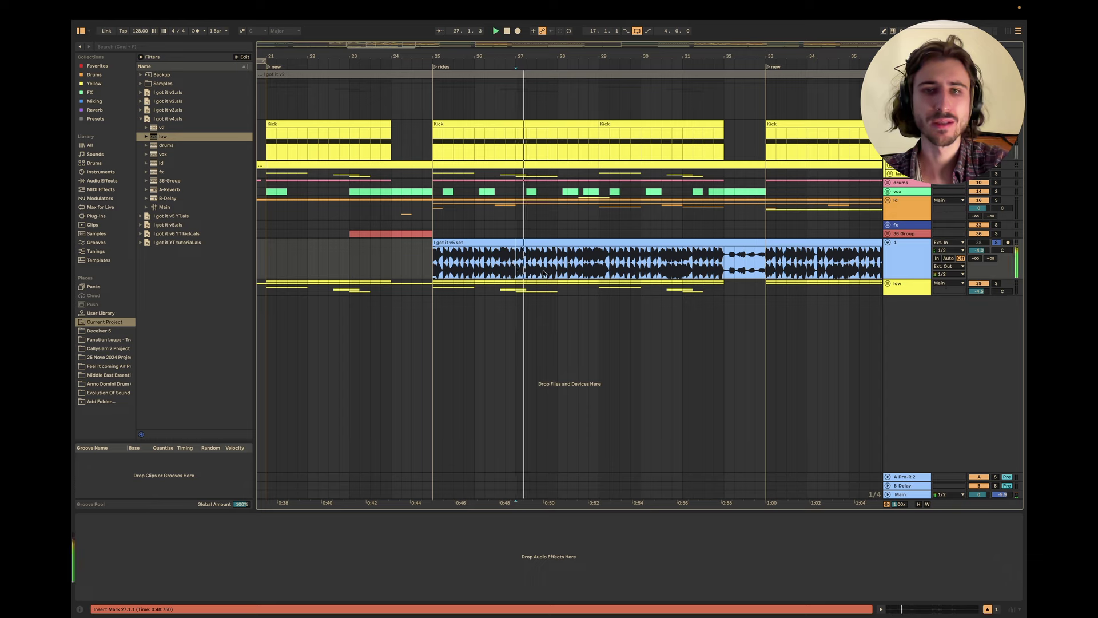
# Scroll down the arrangement through the kick, drums, vox, ld, fx and low tracks.
pyautogui.scroll(-5, 527, 269)
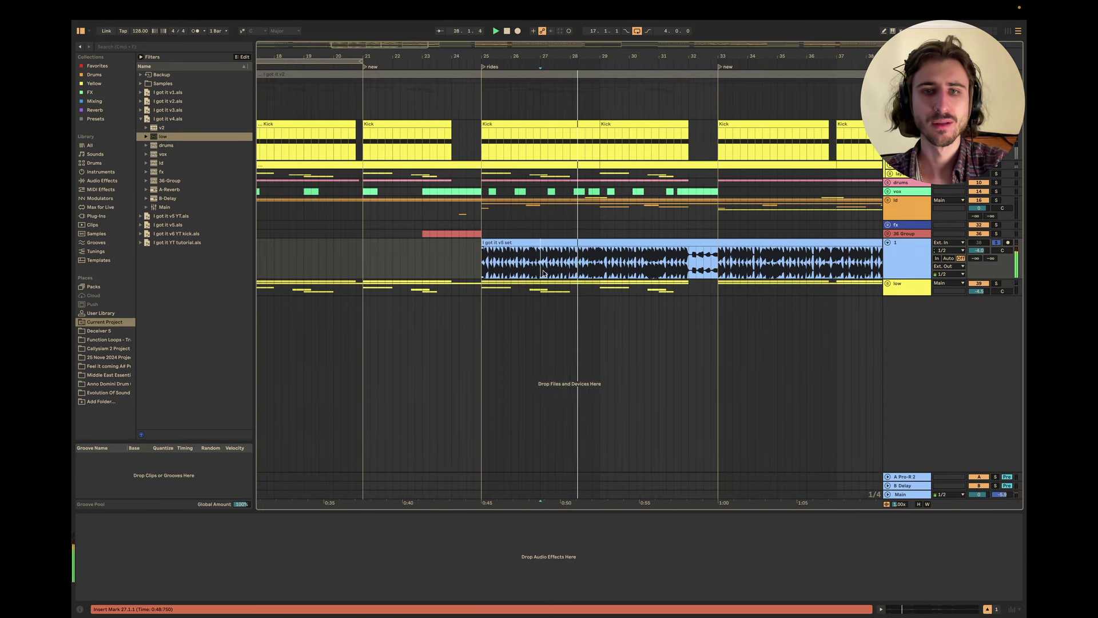
# Restart arrangement playback from bar 25.
pyautogui.hscroll(1, 544, 274)
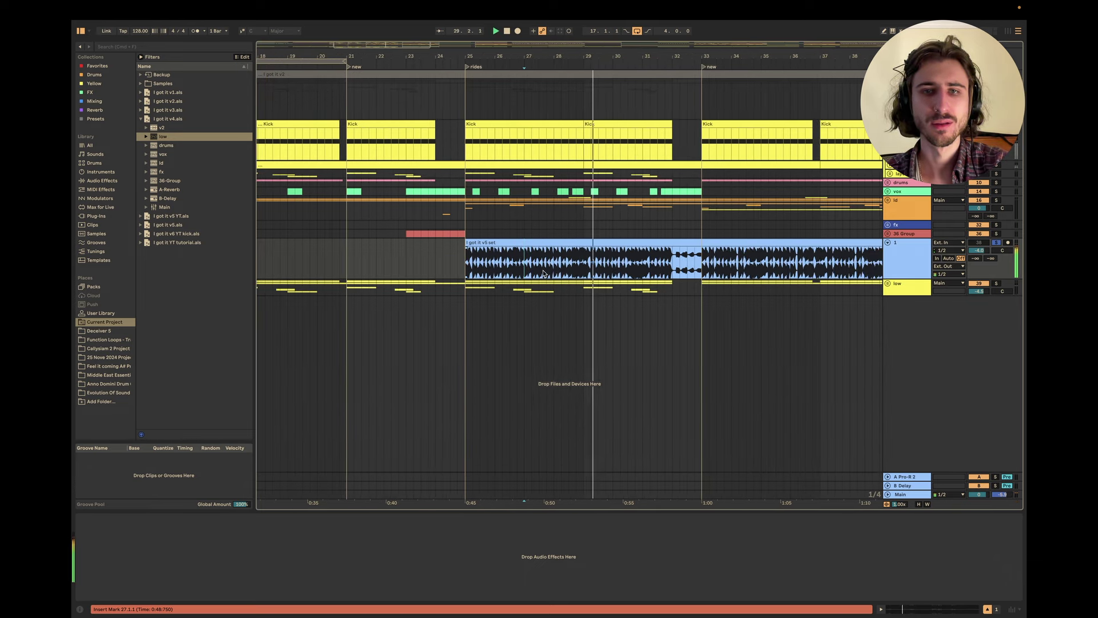
pyautogui.press('space')
pyautogui.click(461, 226)
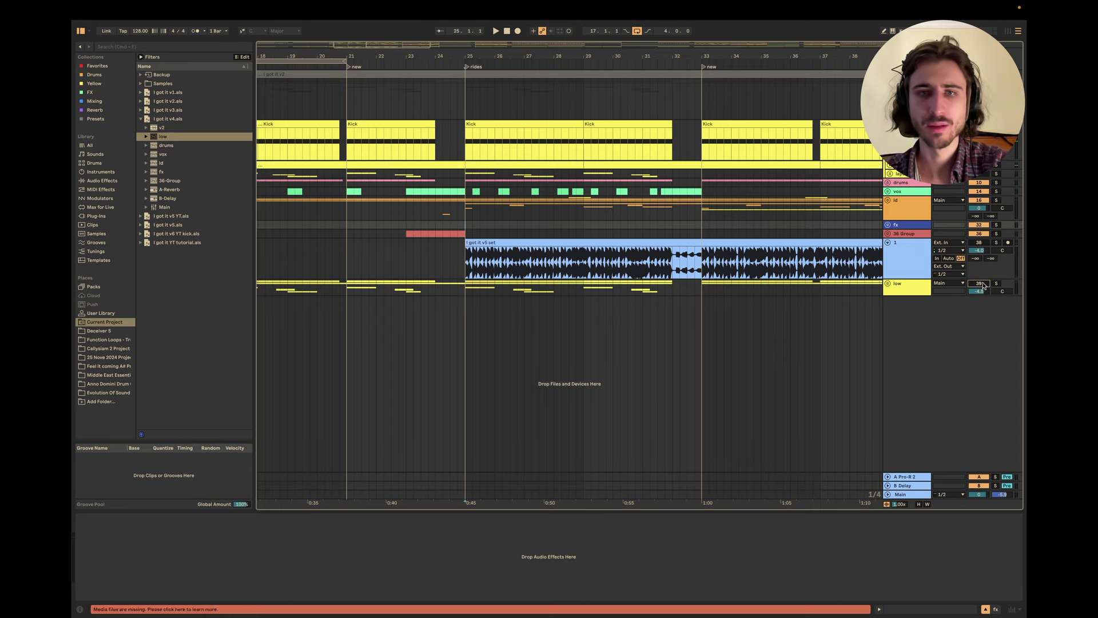
pyautogui.press('space')
pyautogui.press('space')
# Show the low group's effect rack, solo the pump chain and open its Cenozoix compressor.
pyautogui.doubleClick(907, 91)
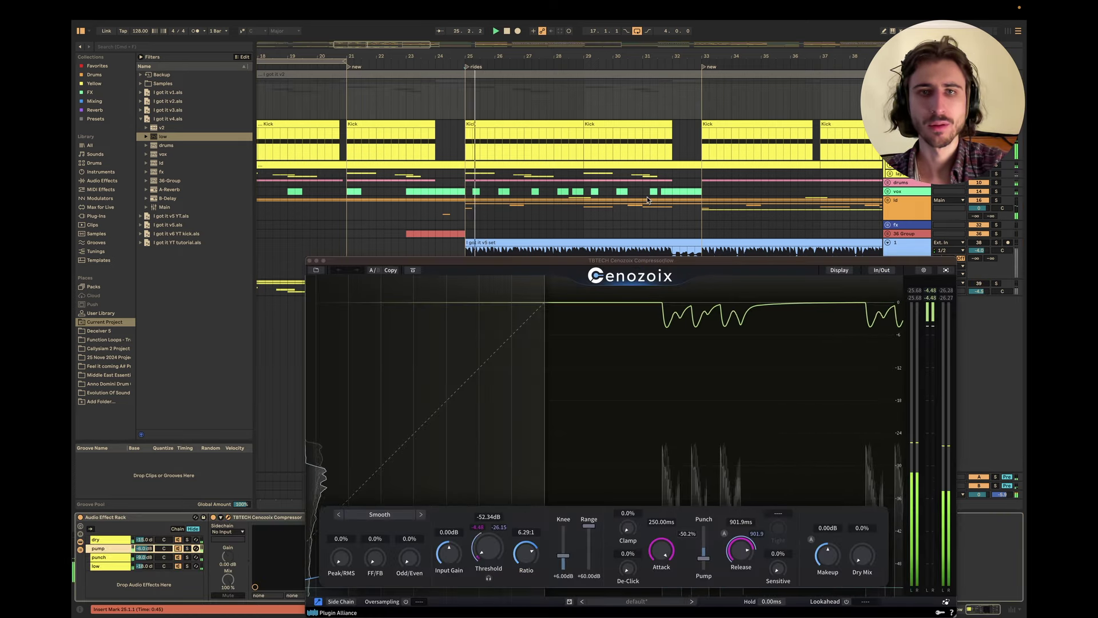
pyautogui.click(310, 262)
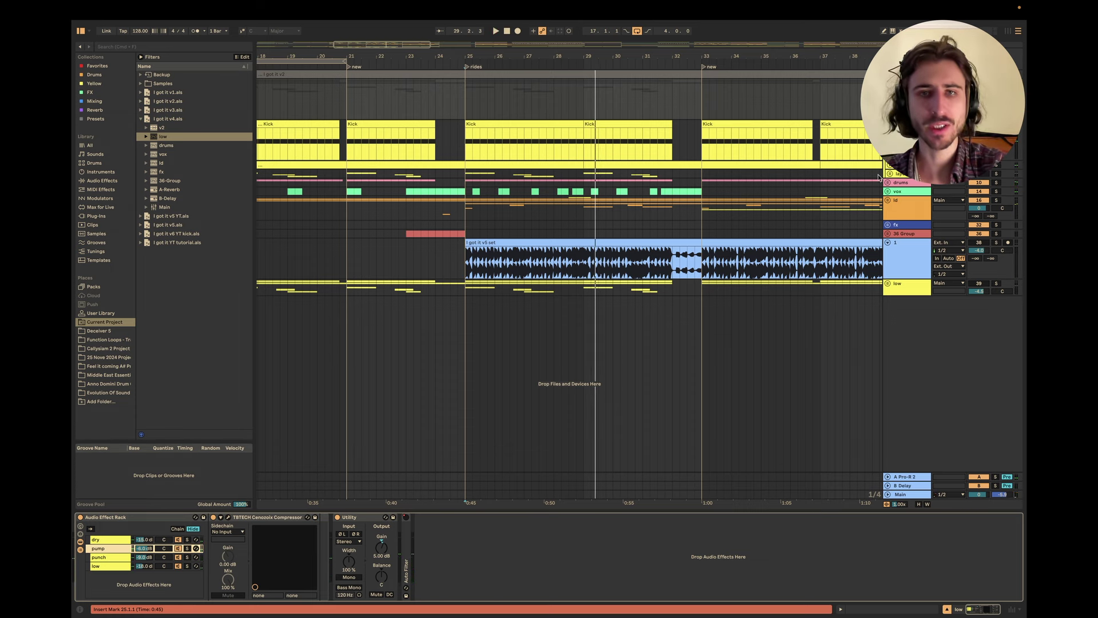
pyautogui.click(187, 540)
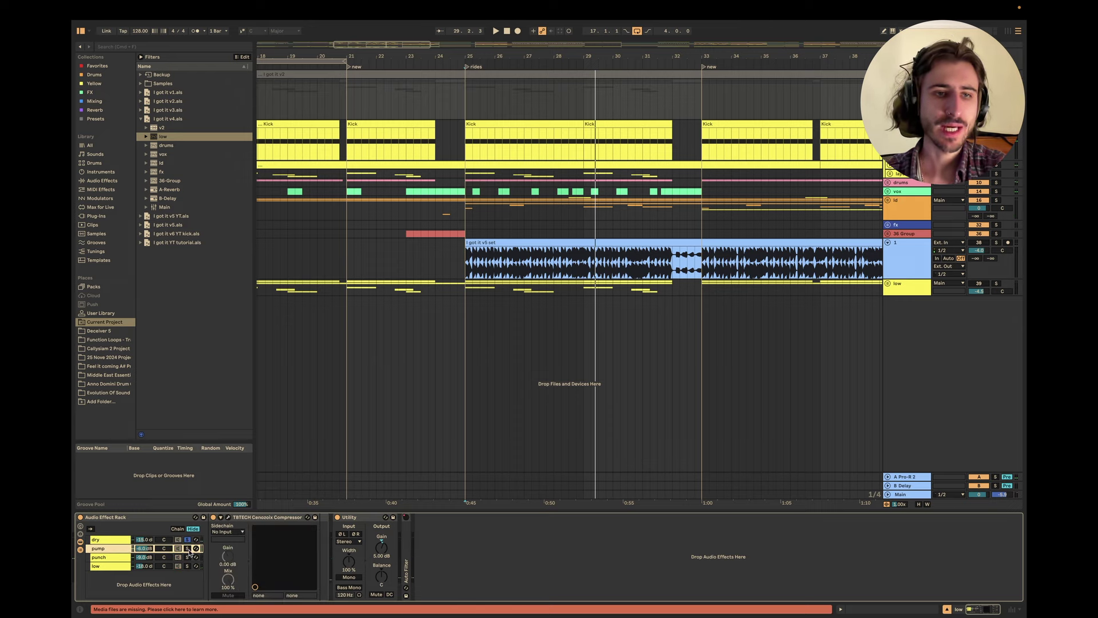
pyautogui.click(228, 518)
pyautogui.press('super+Tab')
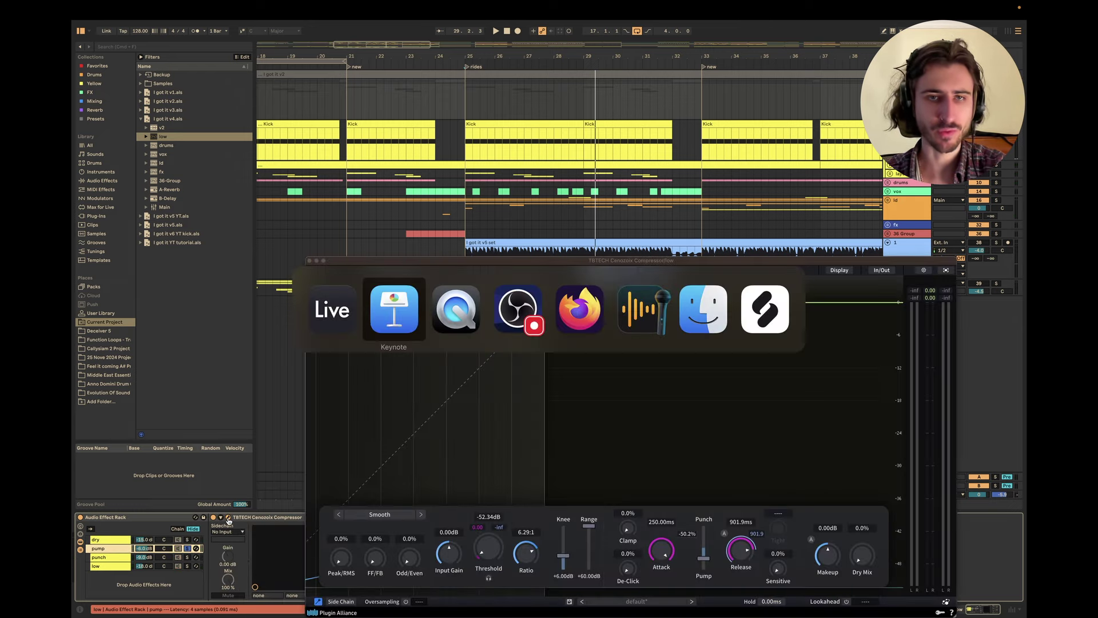
# On the Pump Compressor slide, correct the label 'Medium ration' to 'Medium ratio'.
pyautogui.press('Down')
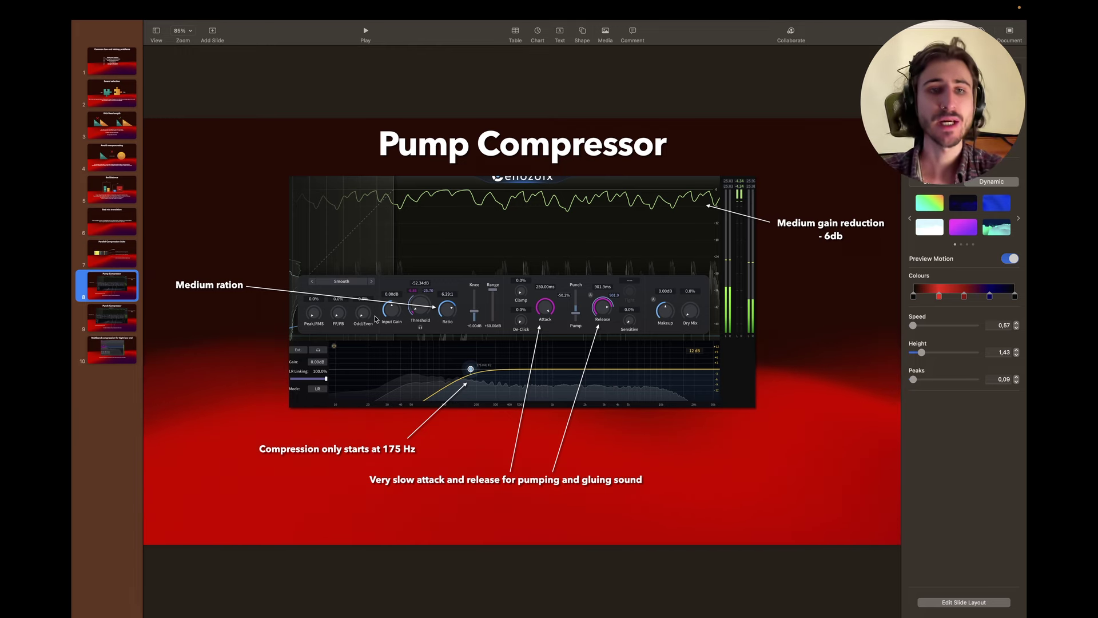
pyautogui.click(235, 286)
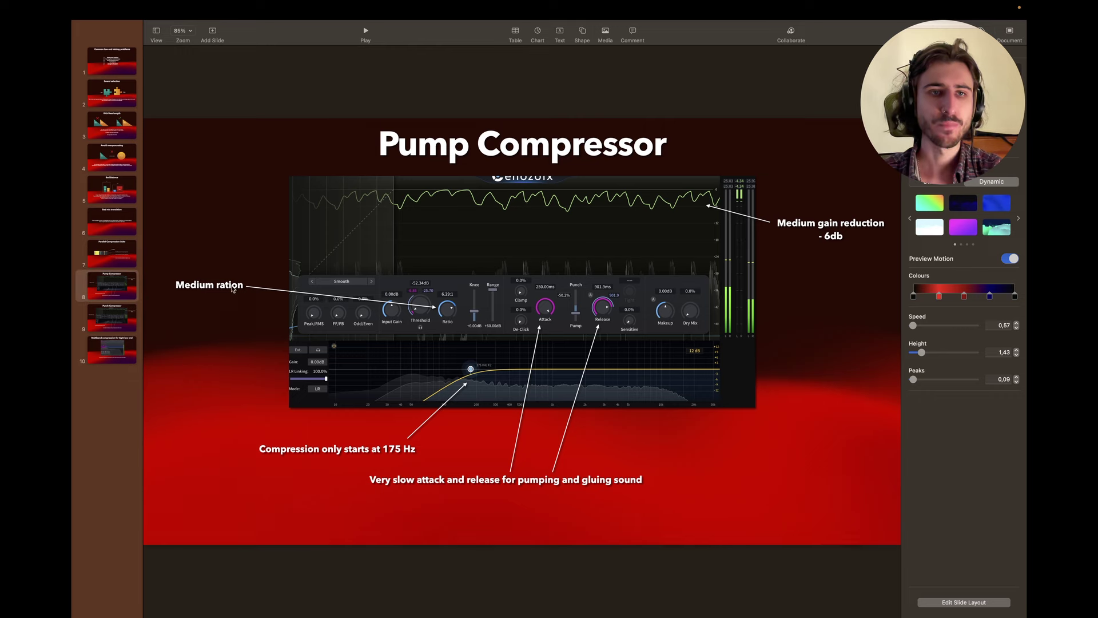
pyautogui.press('BackSpace')
pyautogui.click(151, 381)
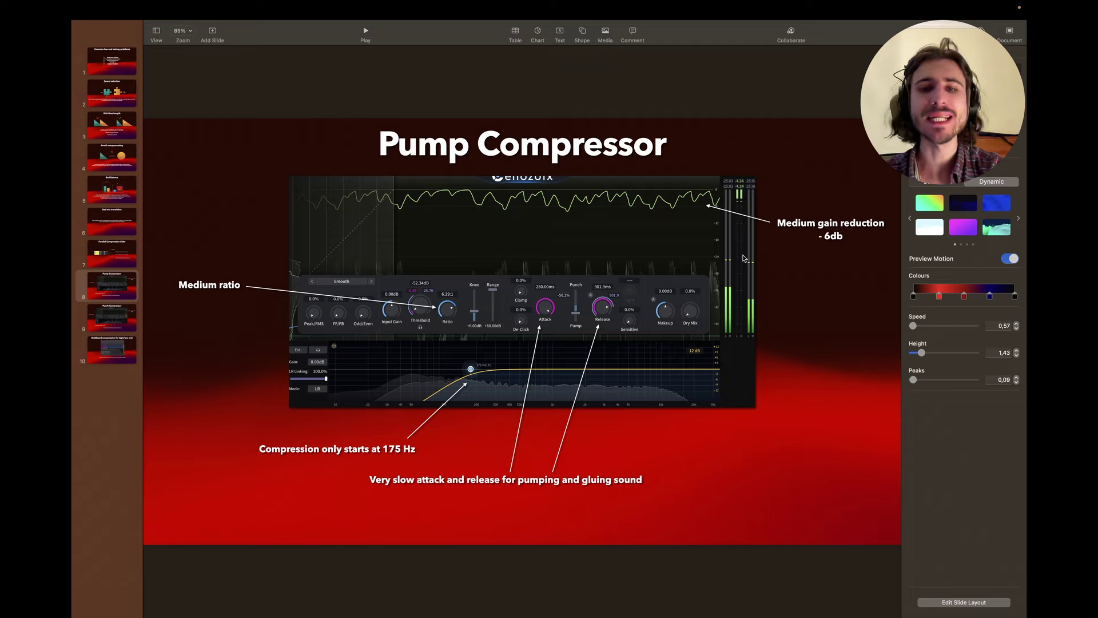
pyautogui.press('super+Tab')
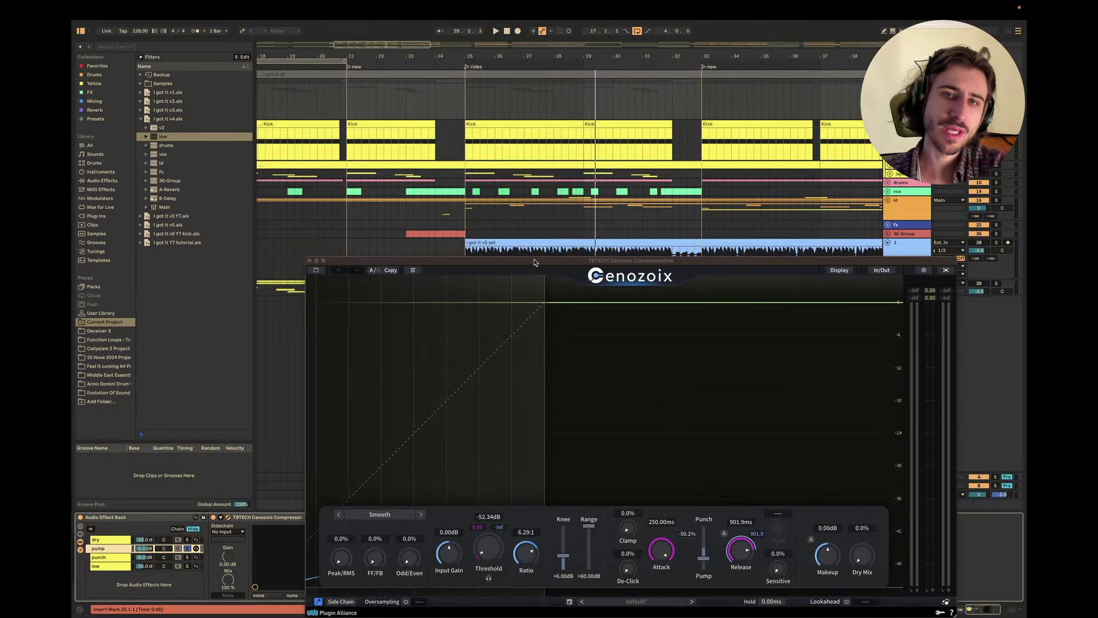
# Move the Cenozoix window higher over the arrangement and audition from bar 25.
pyautogui.moveTo(534, 263); pyautogui.dragTo(472, 139)
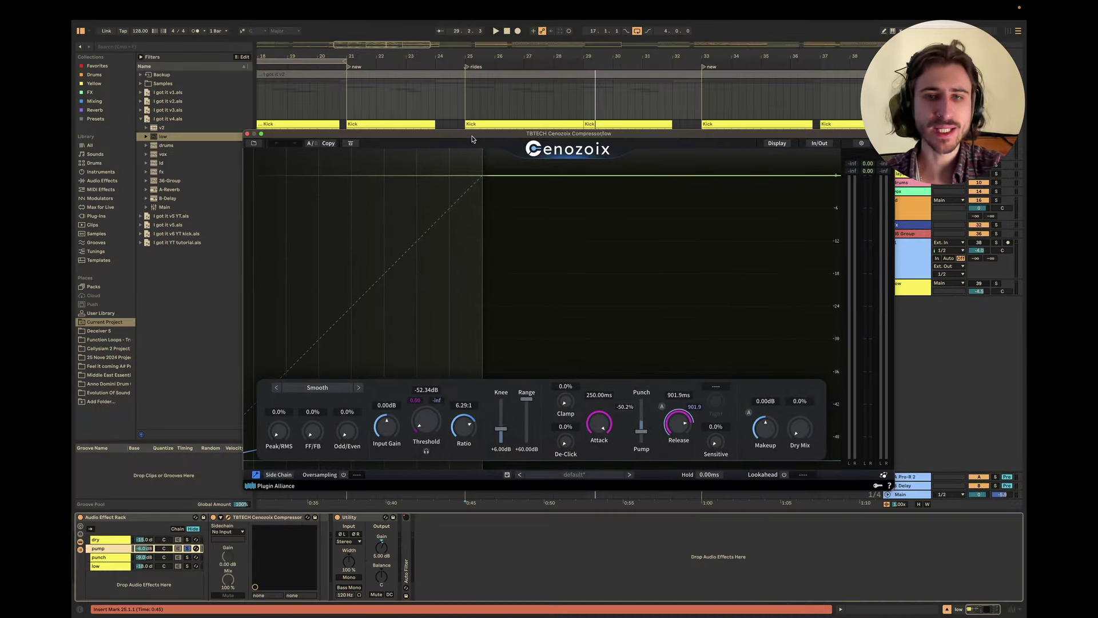
pyautogui.press('space')
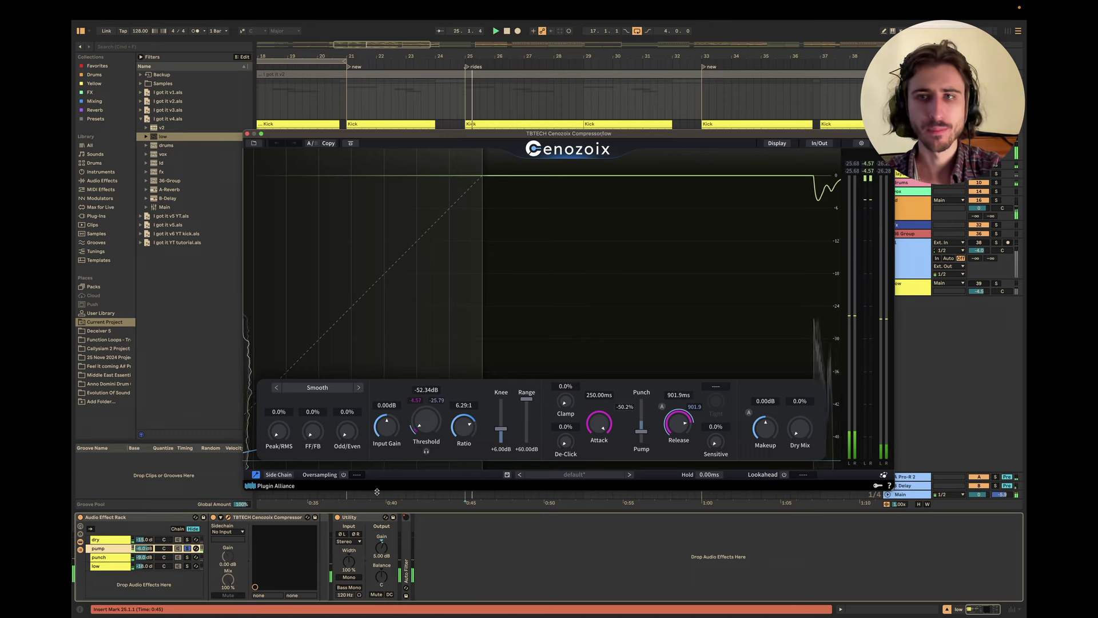
pyautogui.click(979, 243)
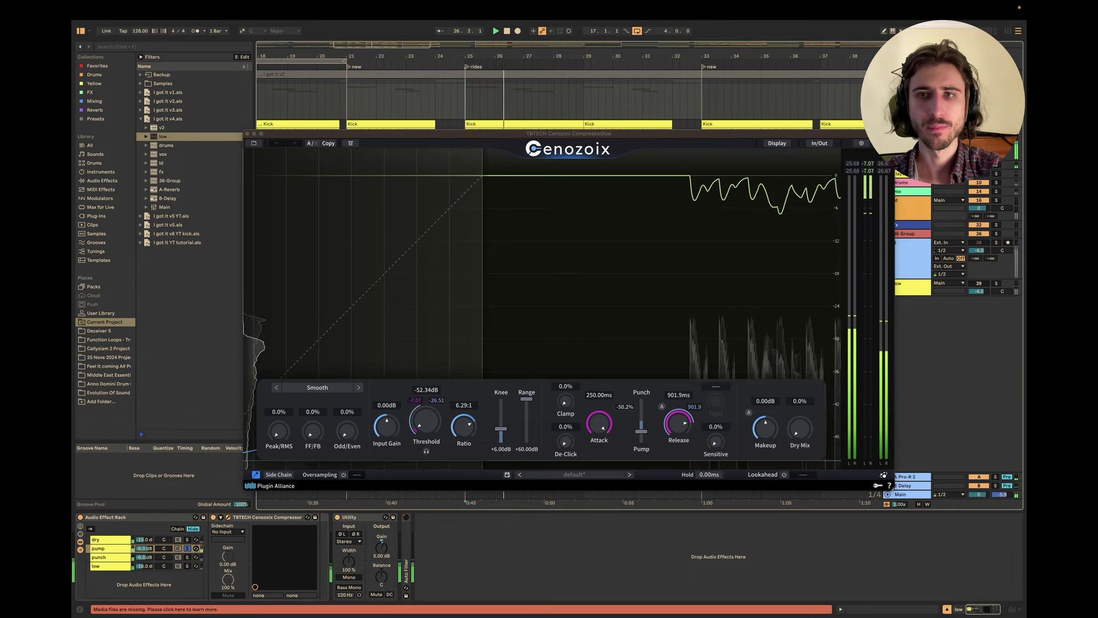
pyautogui.press('space')
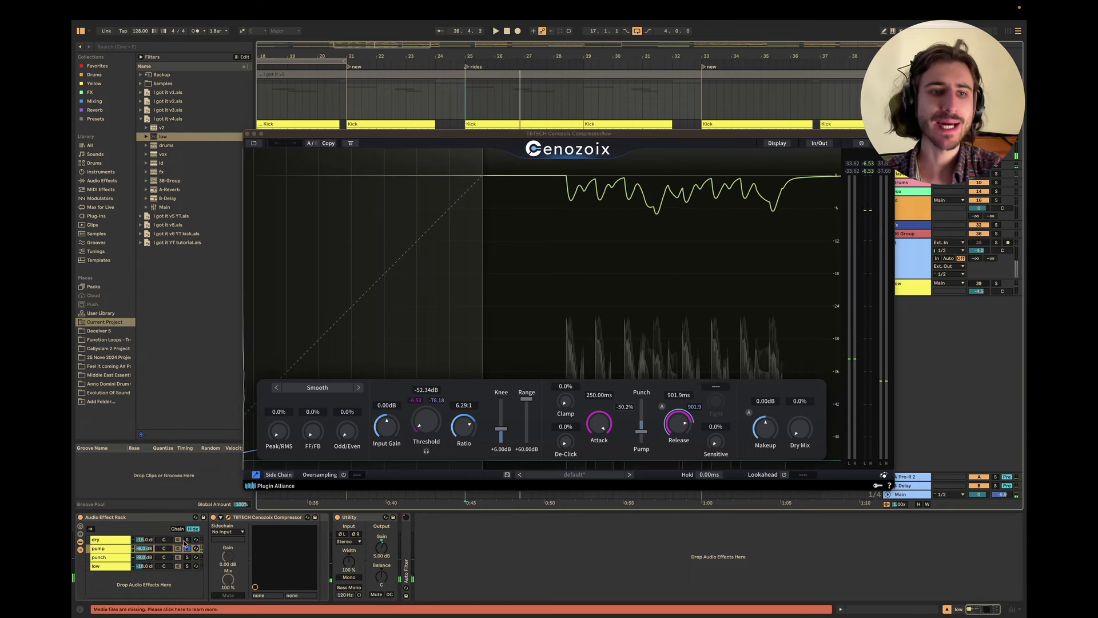
# Solo the dry chain alongside the pump chain and compare them during playback.
pyautogui.keyDown('super'); pyautogui.click(187, 541); pyautogui.keyUp('super')
pyautogui.press('space')
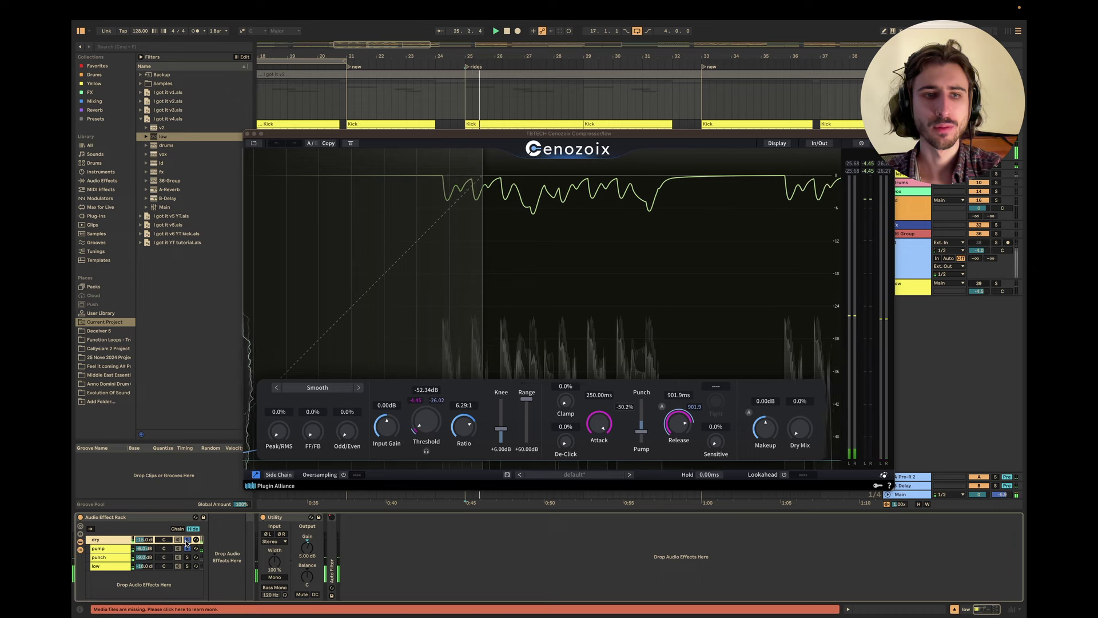
pyautogui.click(188, 549)
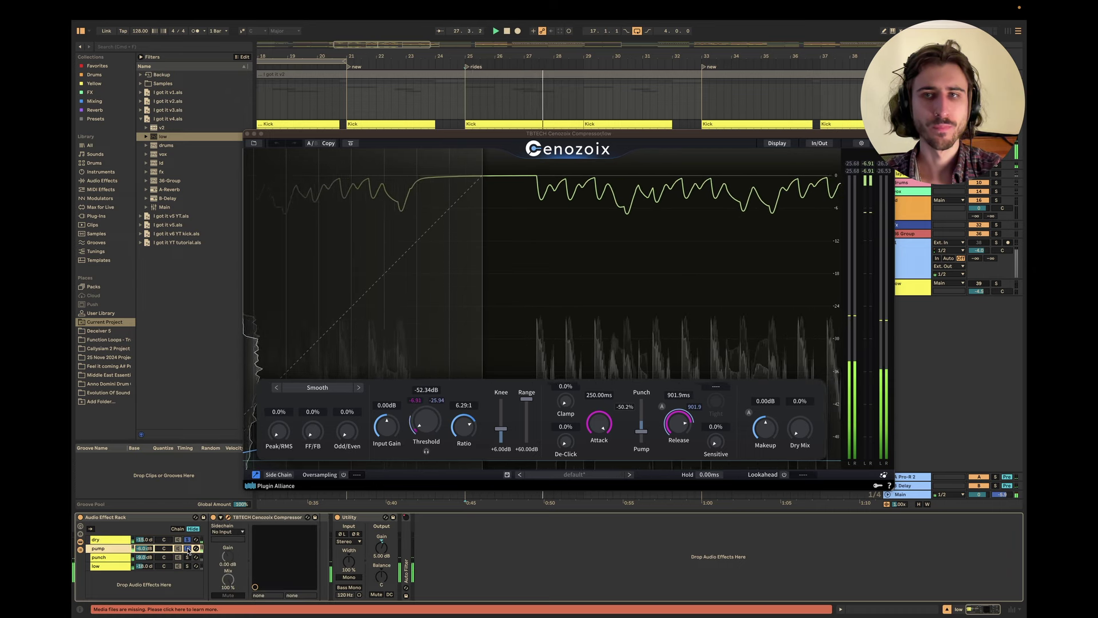
pyautogui.press('space')
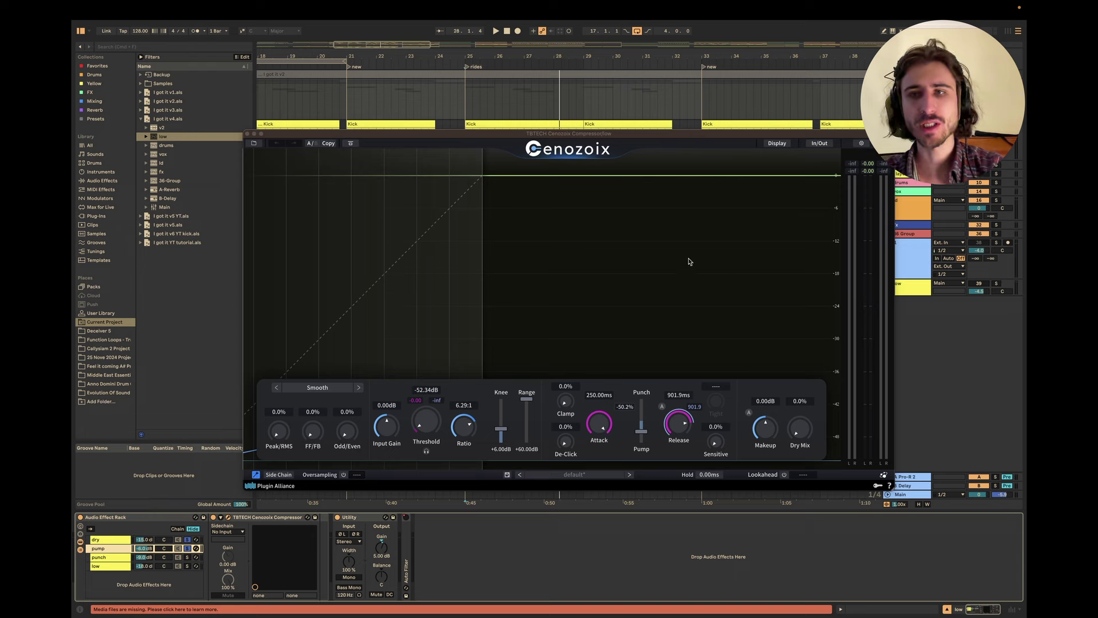
# Unsolo the dry chain and reset the pump chain volume to 0 dB while playing.
pyautogui.click(186, 549)
pyautogui.press('space')
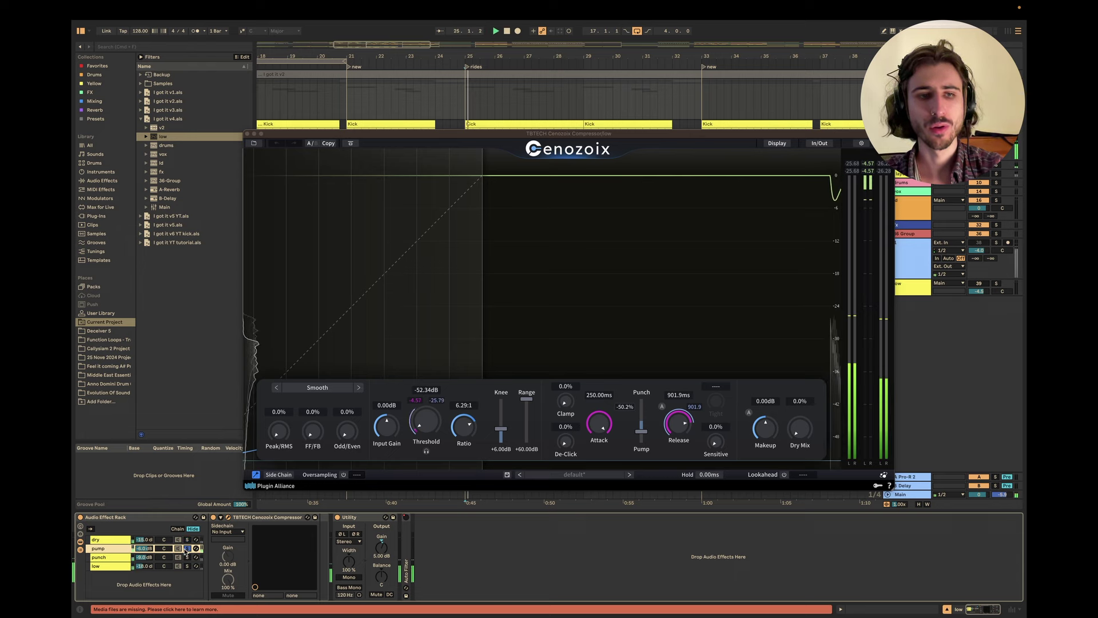
pyautogui.doubleClick(148, 549)
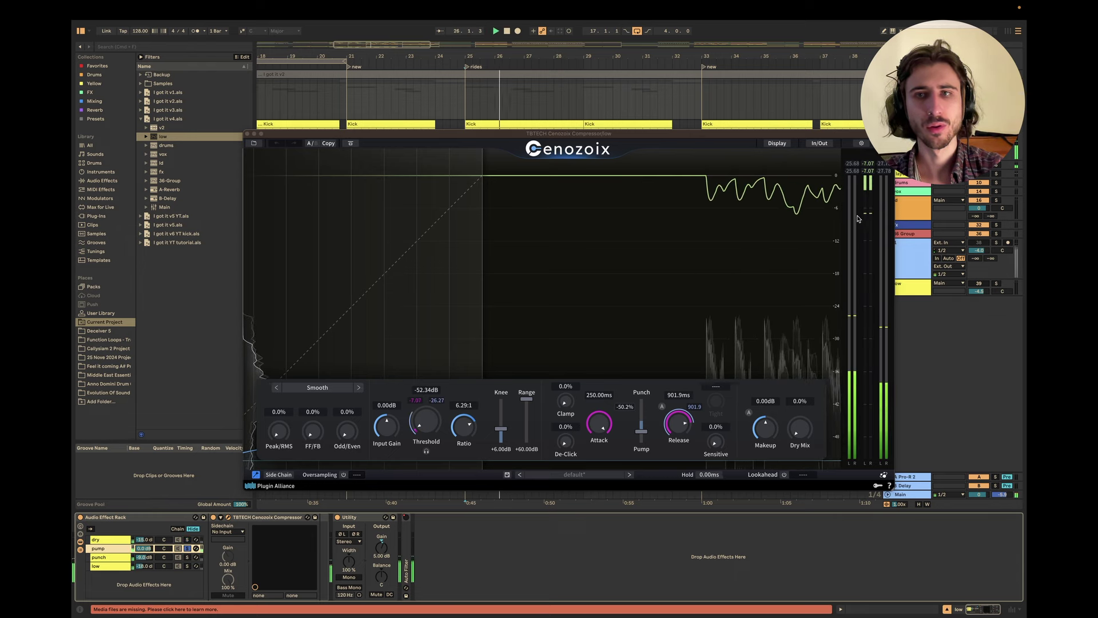
pyautogui.press('space')
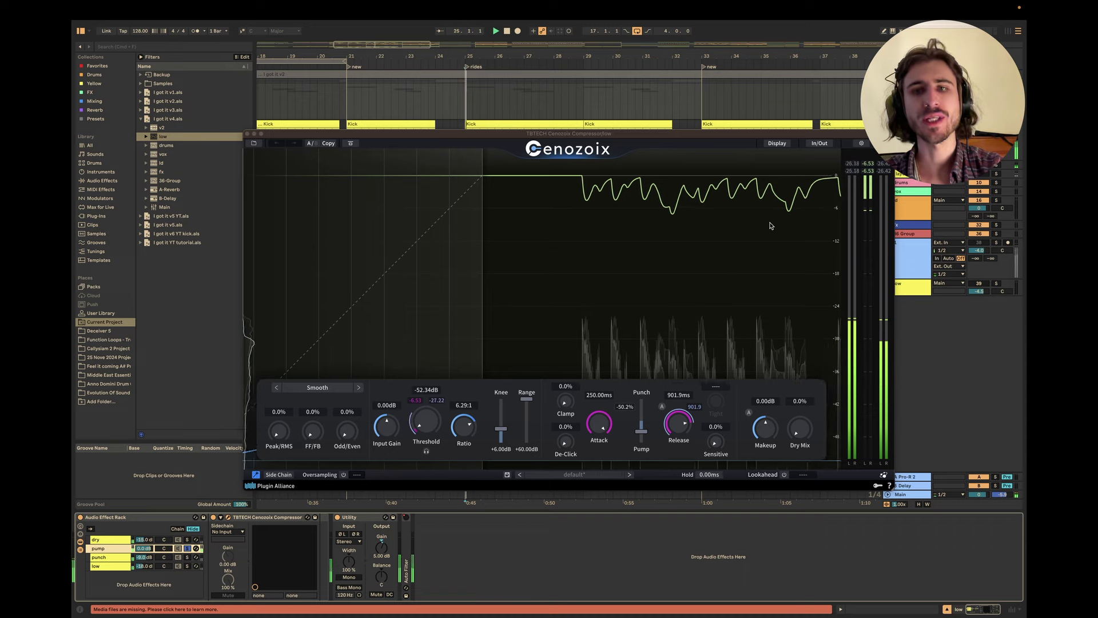
# Shorten the pump compressor's release from 2500 ms to about 1056 ms.
pyautogui.moveTo(680, 425); pyautogui.dragTo(682, 393)
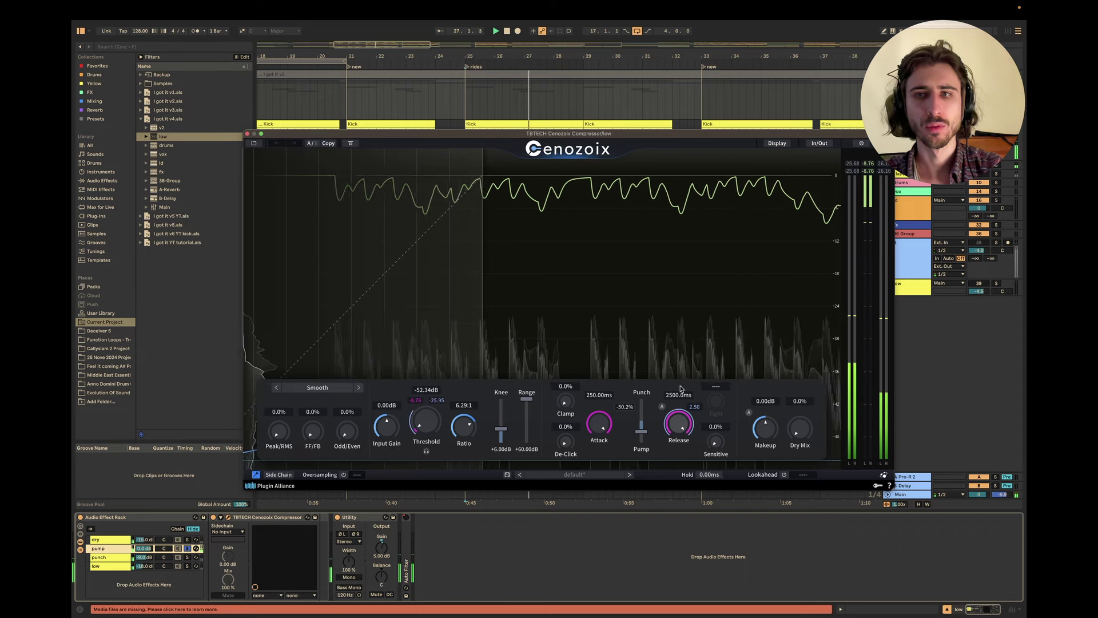
pyautogui.moveTo(680, 389); pyautogui.dragTo(723, 418)
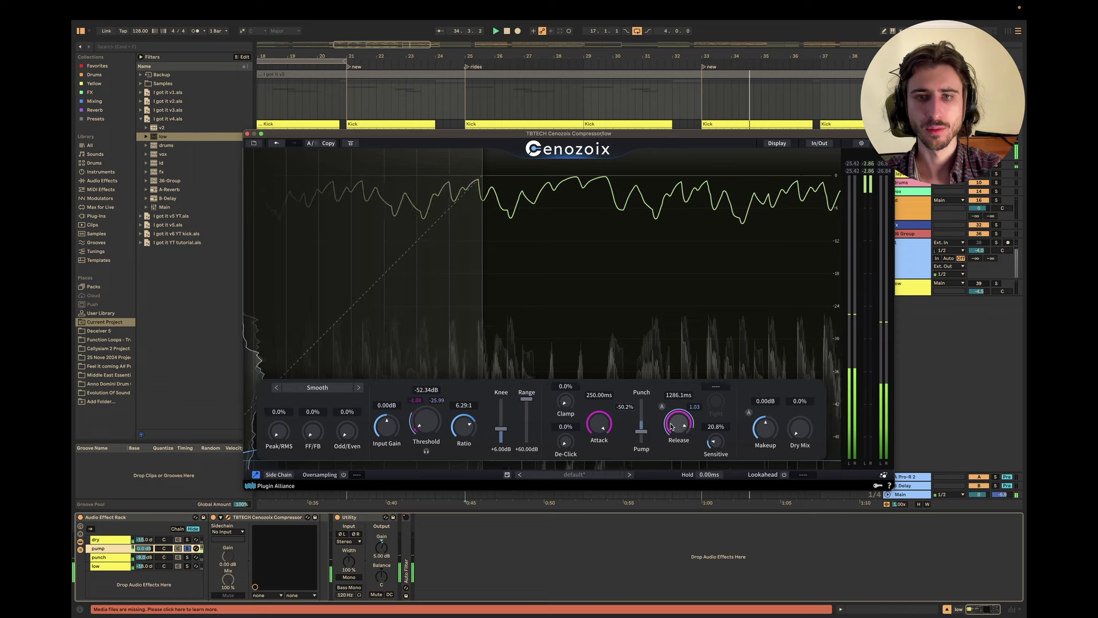
pyautogui.moveTo(673, 427); pyautogui.dragTo(672, 437)
pyautogui.press('space')
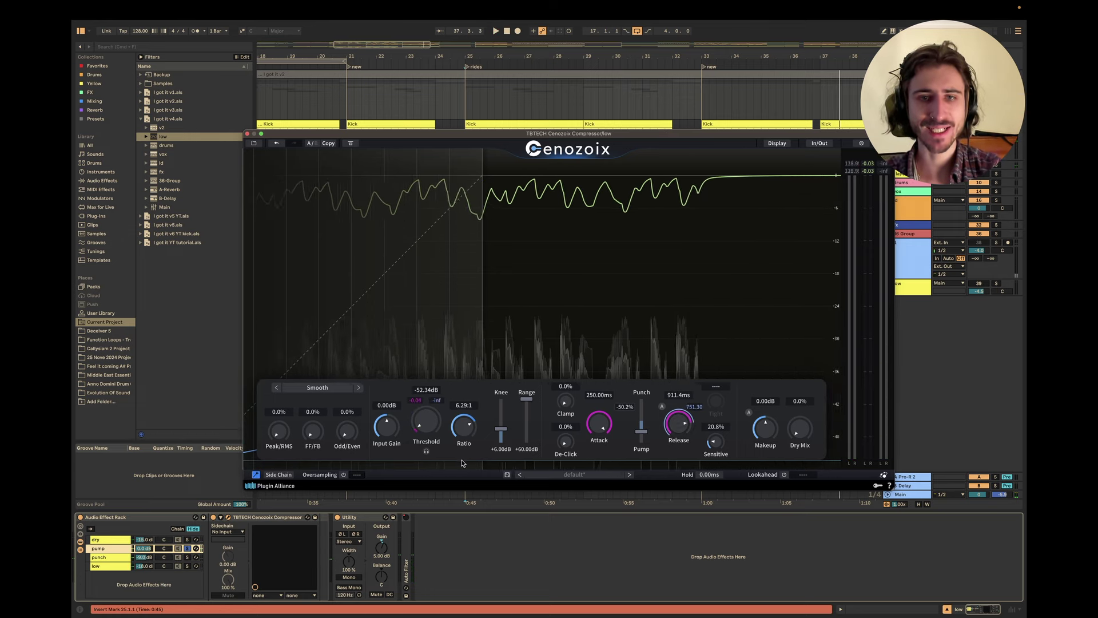
pyautogui.press('space')
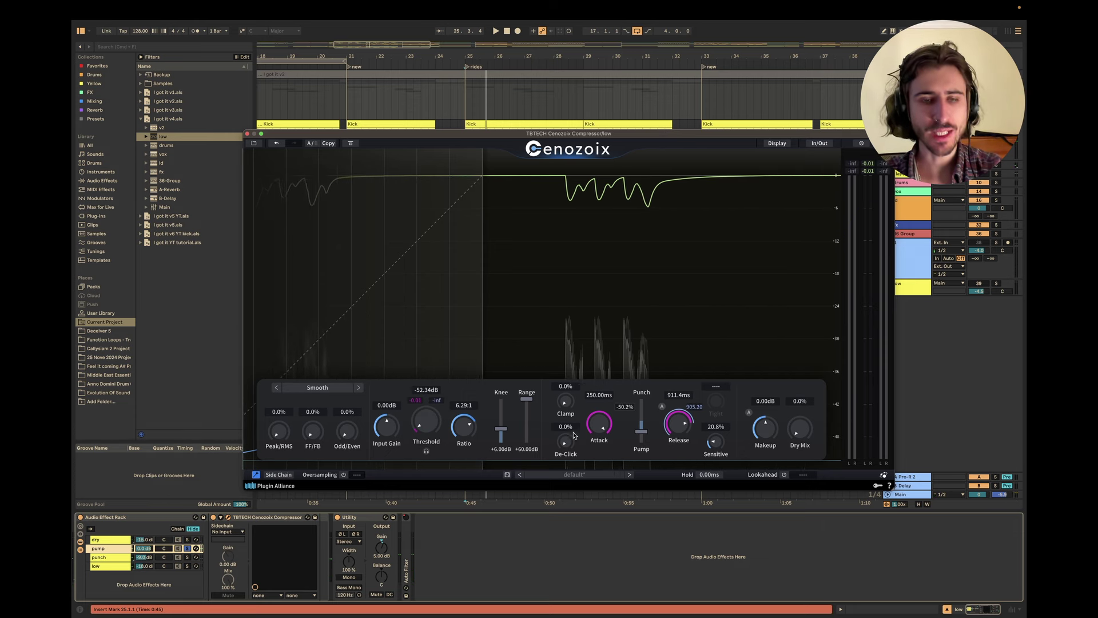
# Lower the pump compressor's ratio to 5.98:1.
pyautogui.moveTo(473, 429); pyautogui.dragTo(475, 429)
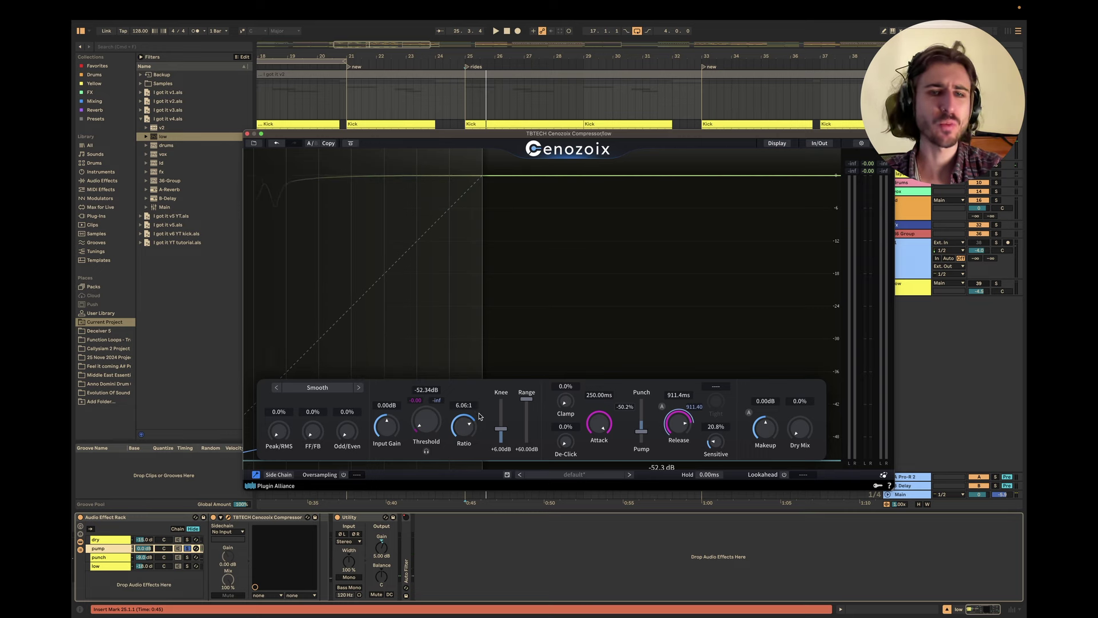
pyautogui.moveTo(474, 431); pyautogui.dragTo(475, 438)
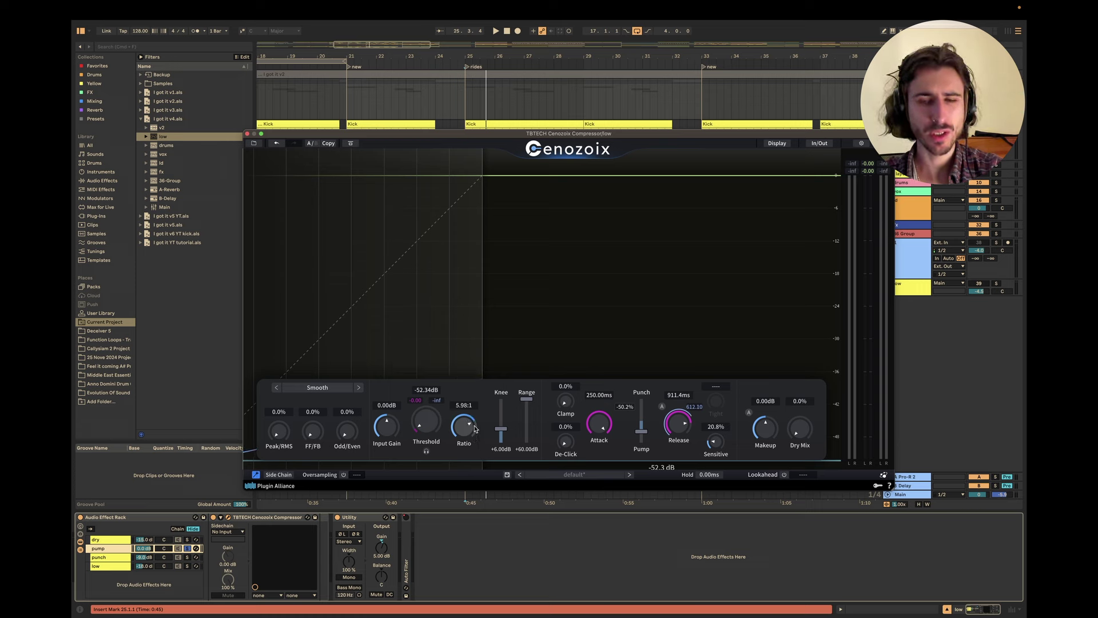
pyautogui.click(548, 549)
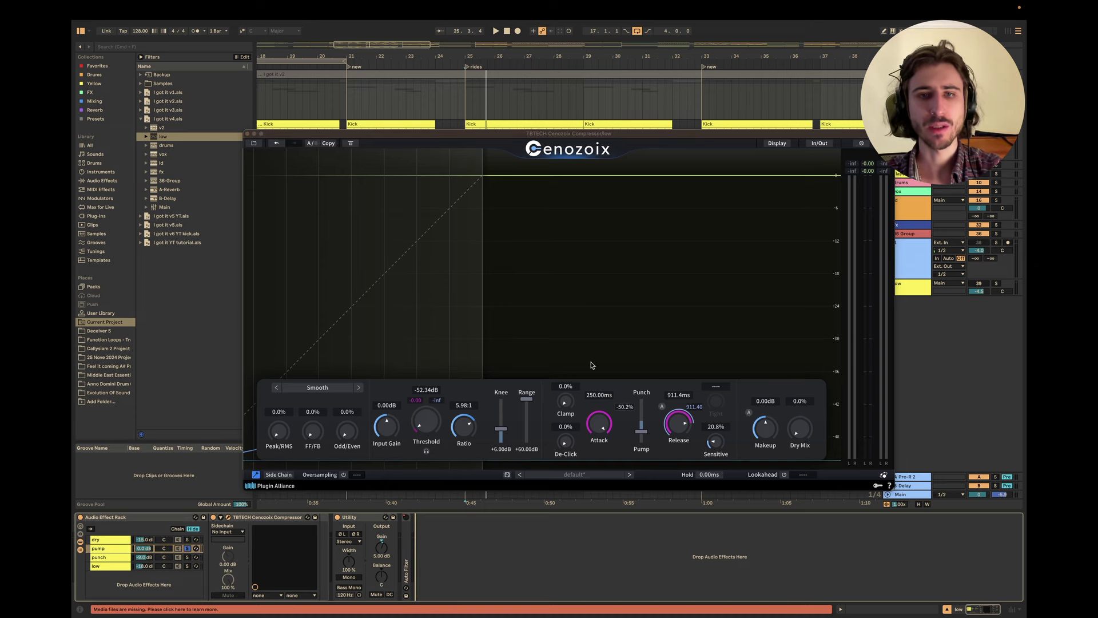
pyautogui.press('super+Tab')
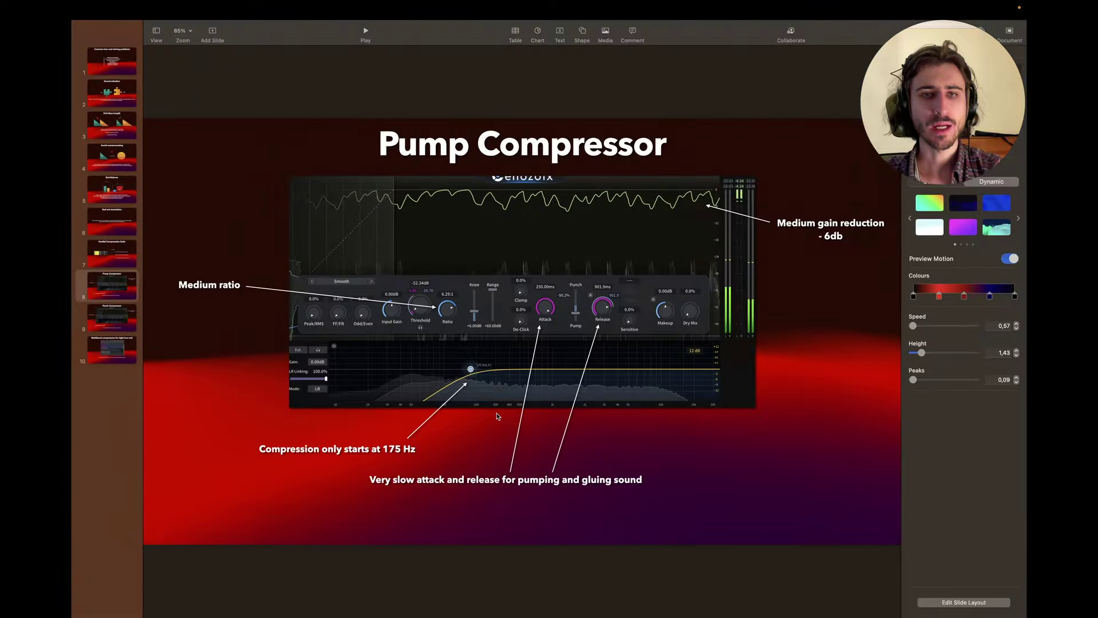
# Give every object on the Punch Compressor slide a drop shadow.
pyautogui.press('Down')
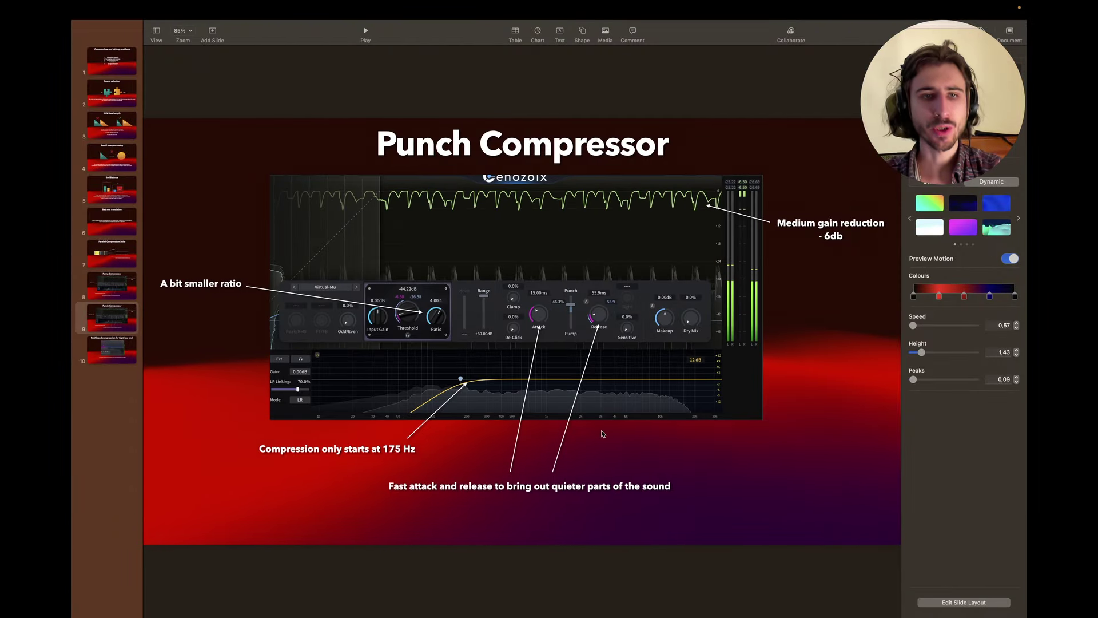
pyautogui.press('super+a')
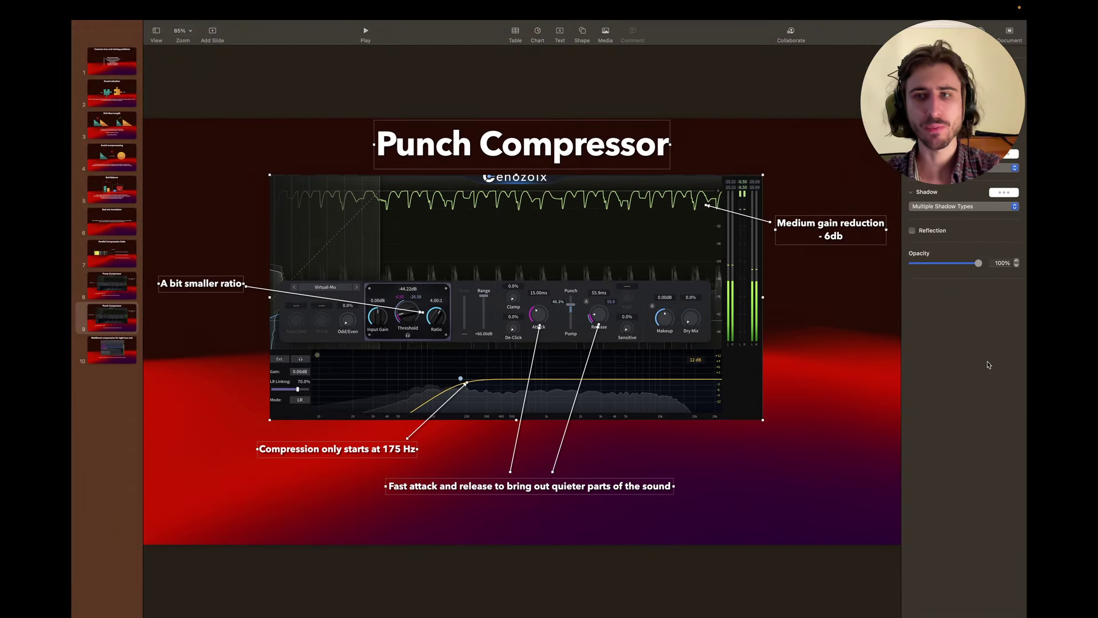
pyautogui.click(1010, 192)
pyautogui.click(966, 223)
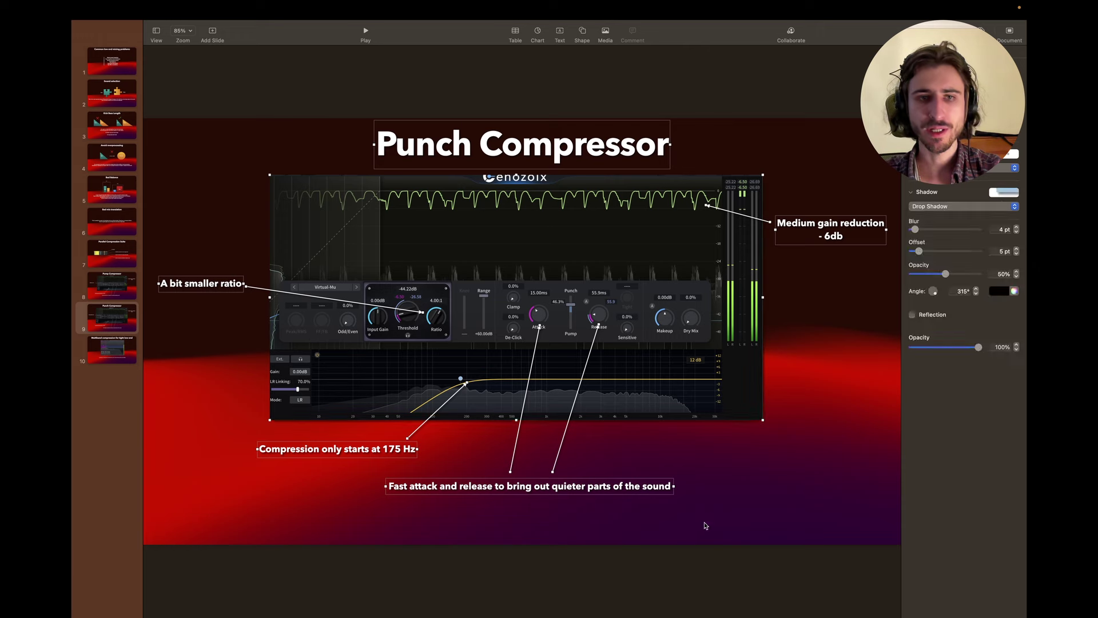
pyautogui.click(706, 524)
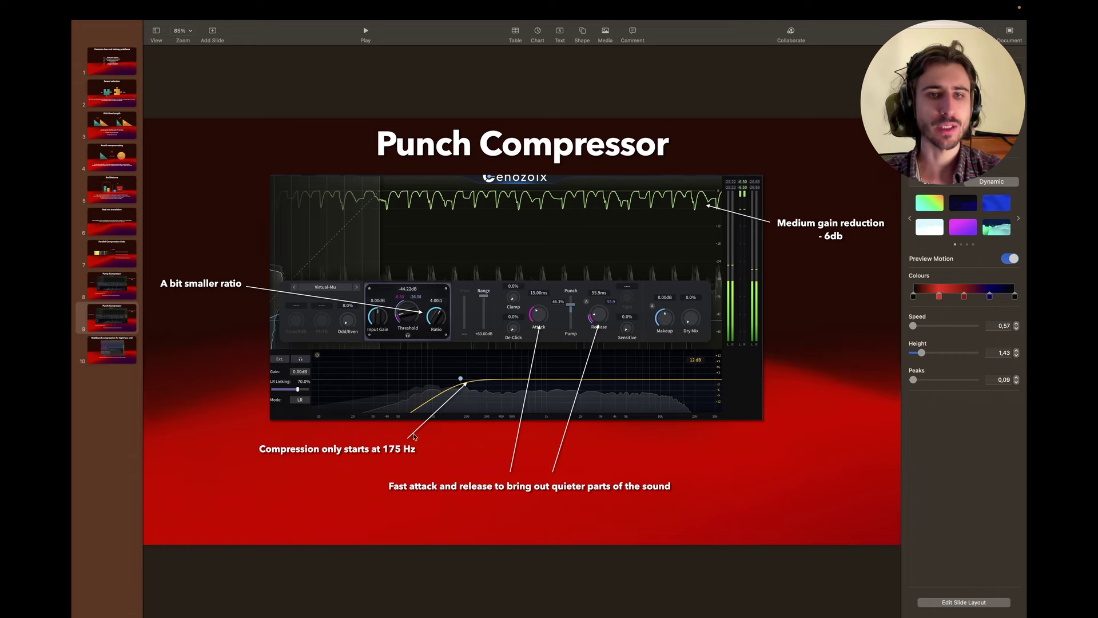
pyautogui.hotkey('ctrl', 'Right')
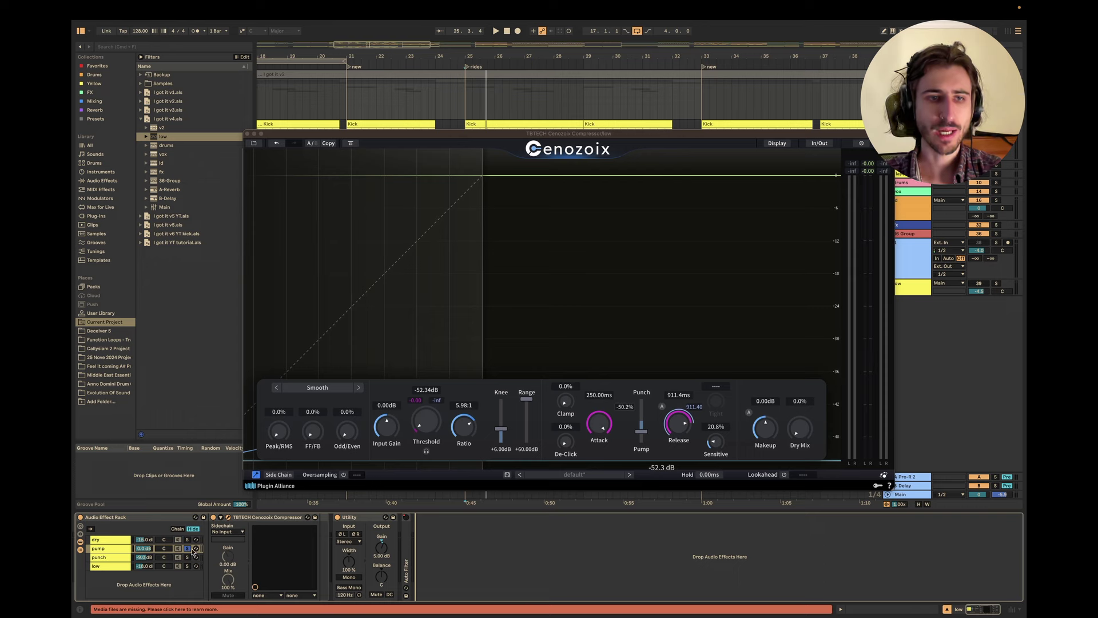
# Reset the punch chain volume to 0.0 dB and audition it.
pyautogui.click(188, 558)
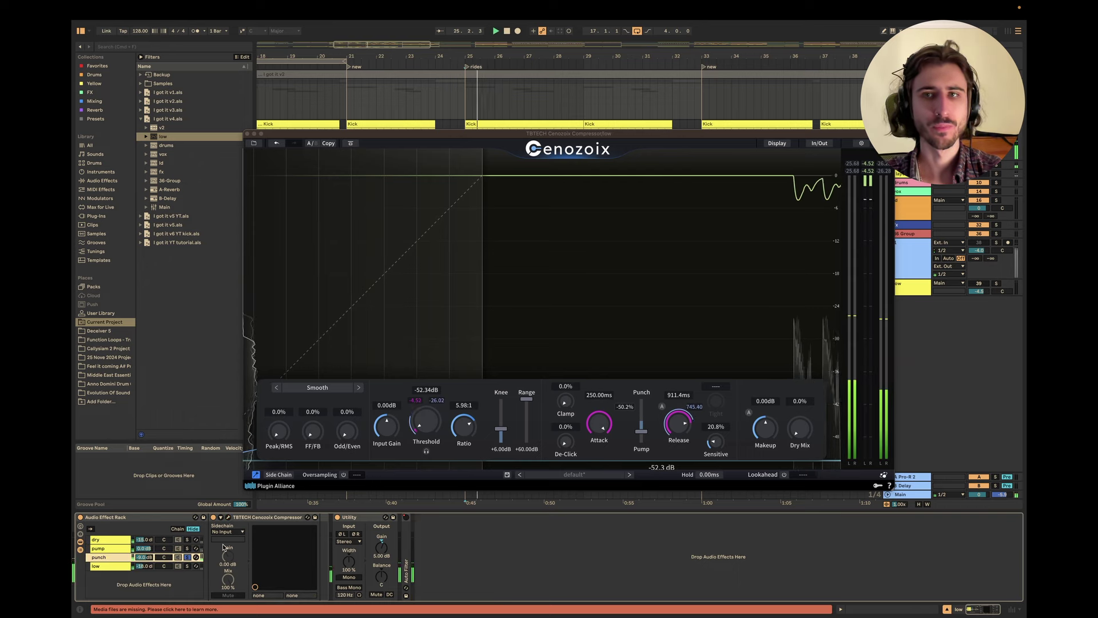
pyautogui.doubleClick(146, 559)
pyautogui.press('space')
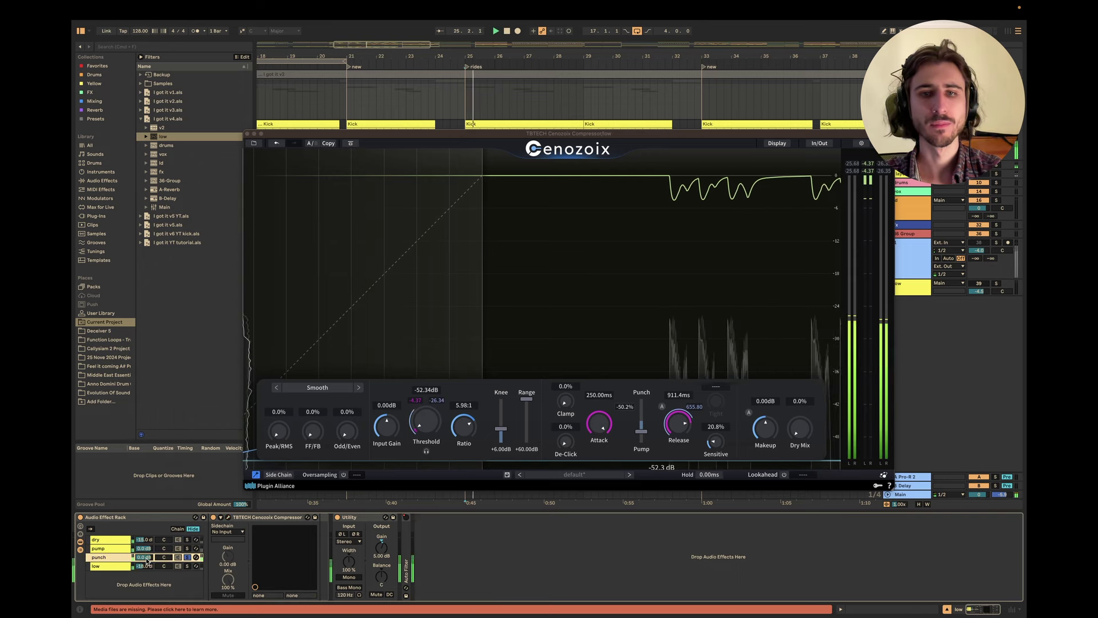
pyautogui.press('space')
# Open the punch chain's Cenozoix compressor window instead of the pump chain's.
pyautogui.click(102, 549)
pyautogui.click(228, 517)
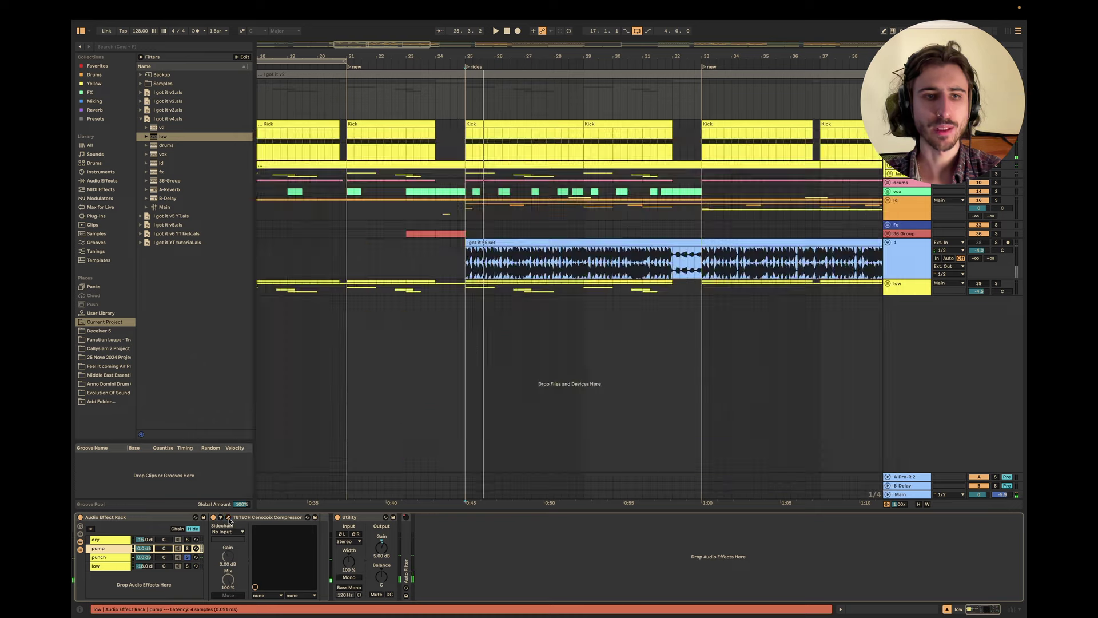
pyautogui.click(228, 518)
pyautogui.click(229, 518)
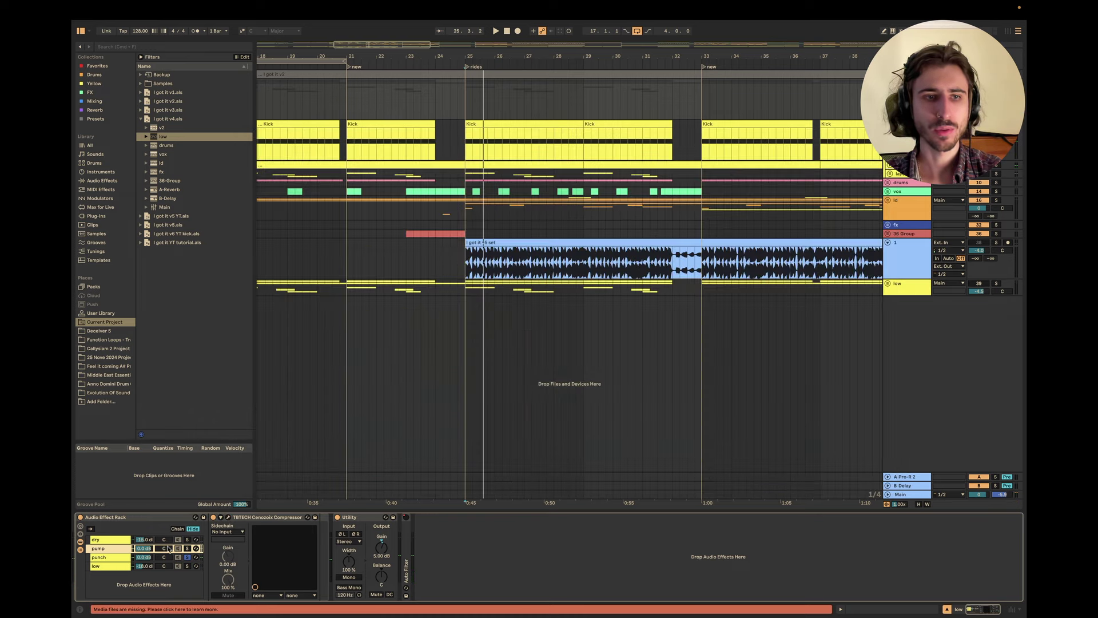
pyautogui.click(109, 558)
pyautogui.click(229, 517)
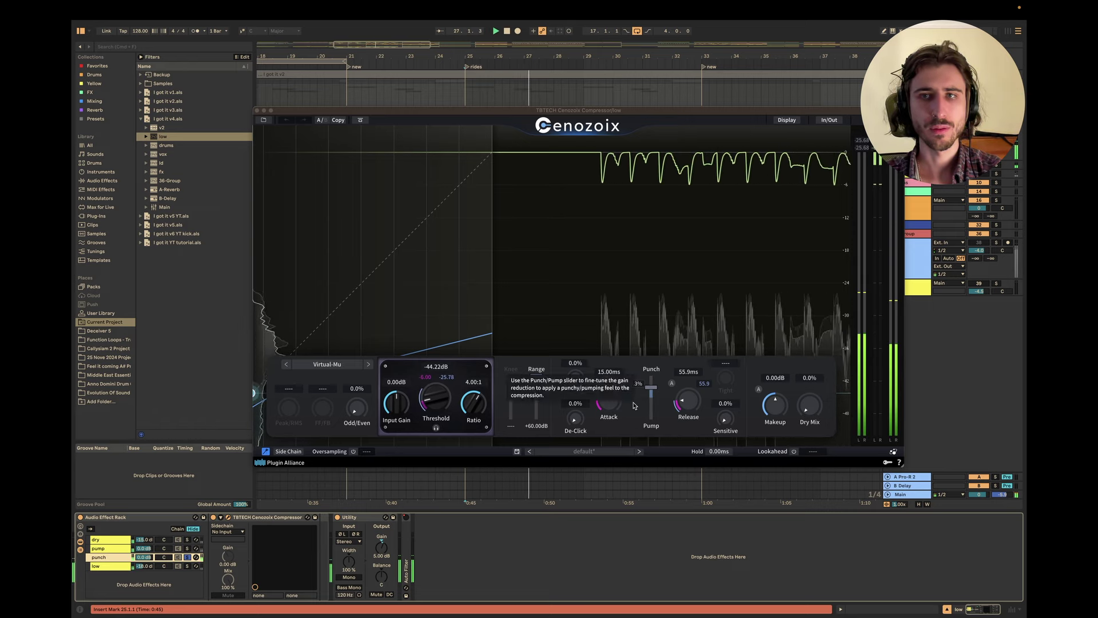
# Set the punch compressor's attack to about 6.62 ms while playing from bar 25.
pyautogui.press('space')
pyautogui.press('space')
pyautogui.moveTo(616, 402)
pyautogui.mouseDown()
pyautogui.moveTo(631, 383)
pyautogui.moveTo(637, 419)
pyautogui.mouseUp()
pyautogui.press('space')
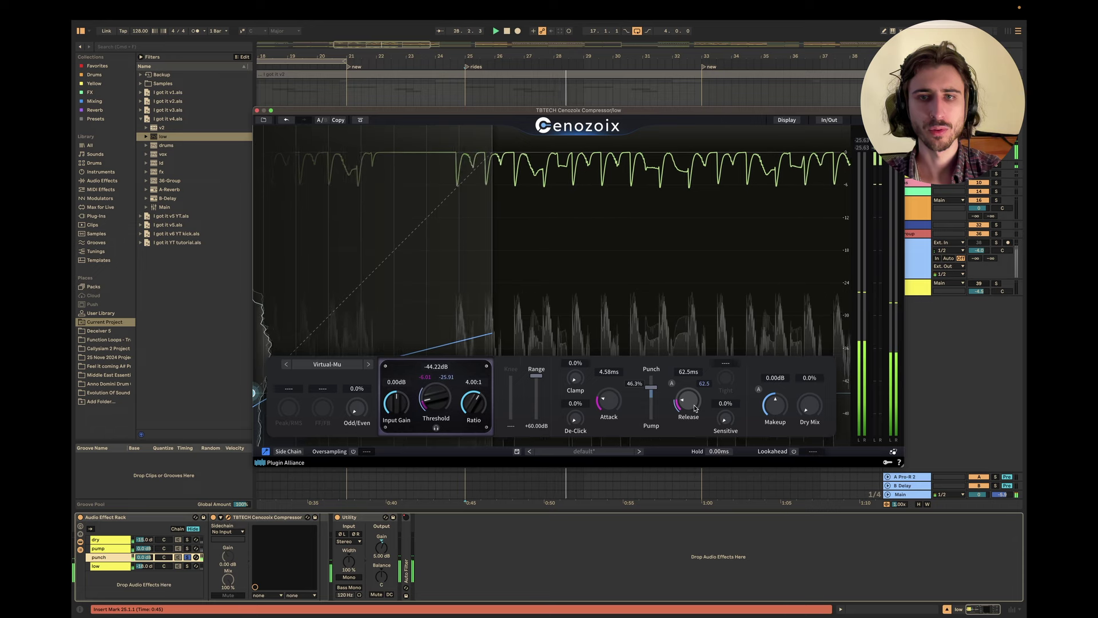
pyautogui.moveTo(616, 408)
pyautogui.mouseDown()
pyautogui.moveTo(630, 388)
pyautogui.moveTo(629, 401)
pyautogui.mouseUp()
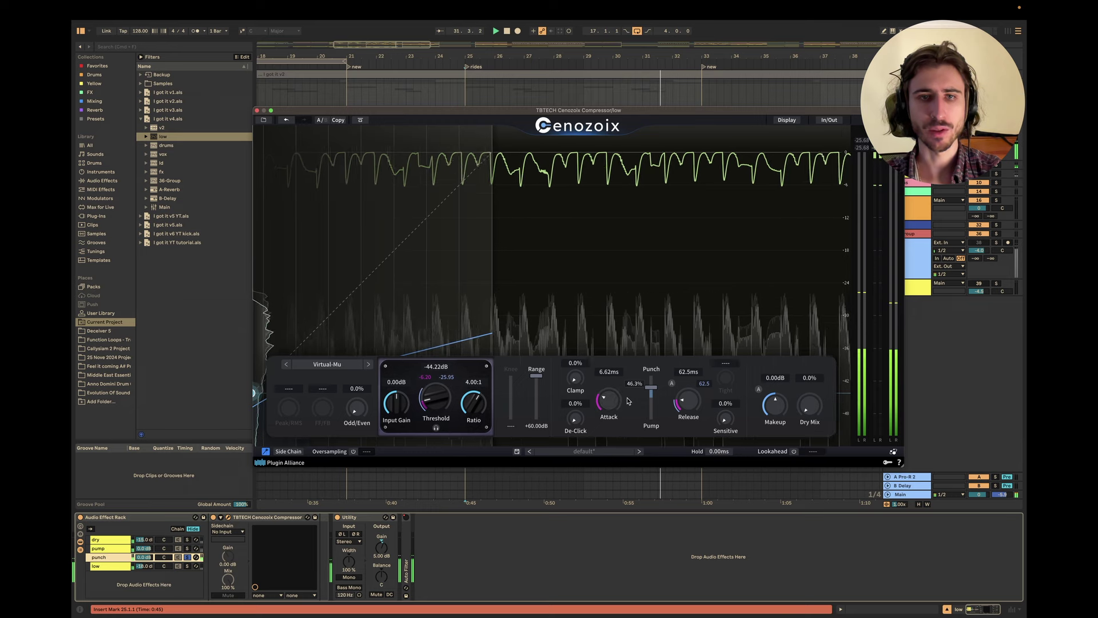
# Settle the punch compressor's ratio at 5.20:1 and stop playback.
pyautogui.moveTo(473, 408); pyautogui.dragTo(470, 393)
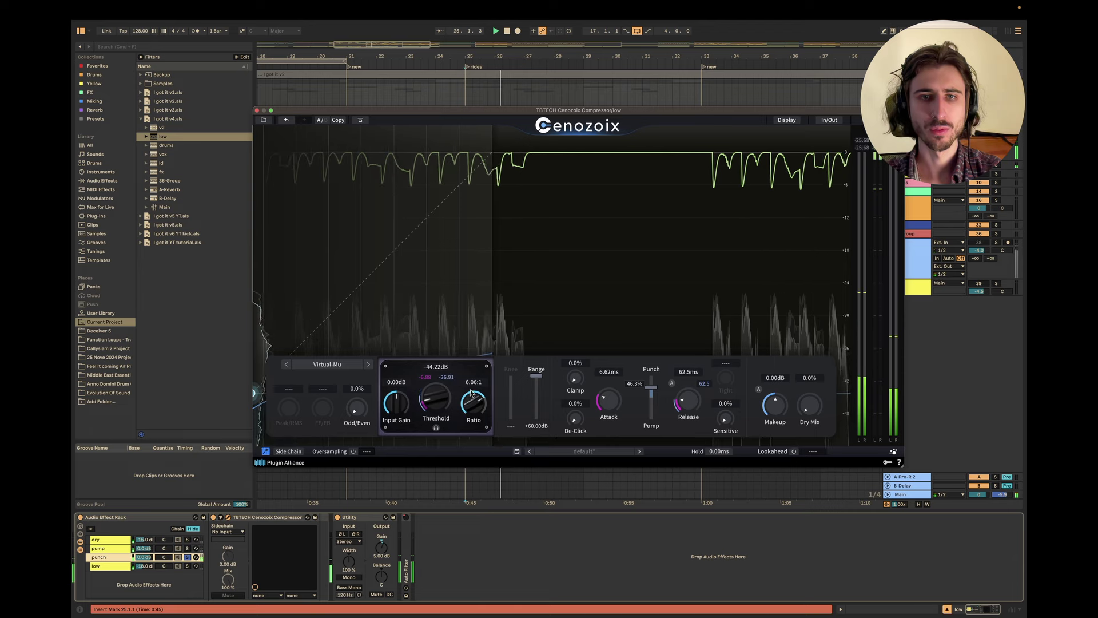
pyautogui.moveTo(471, 392); pyautogui.dragTo(473, 398)
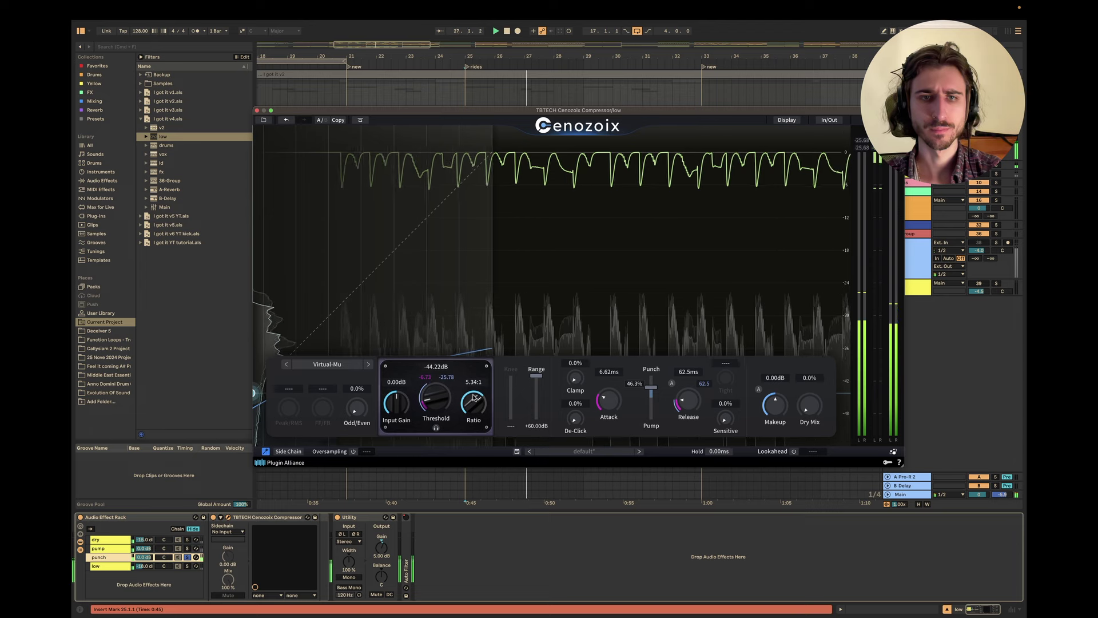
pyautogui.moveTo(474, 397); pyautogui.dragTo(474, 399)
pyautogui.press('space')
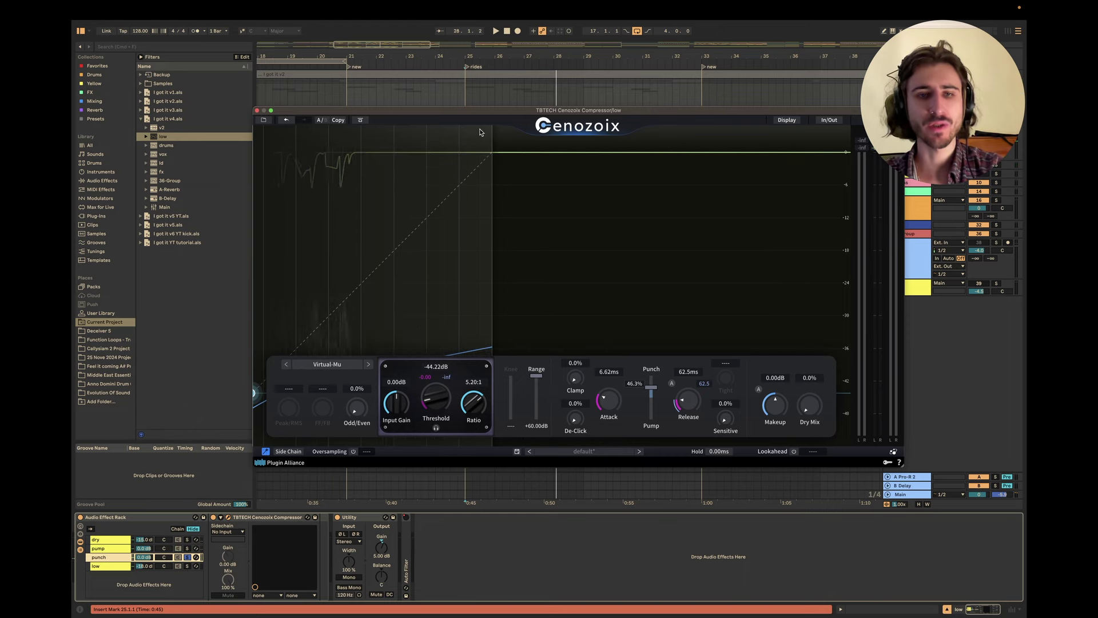
pyautogui.hotkey('ctrl', 'Left')
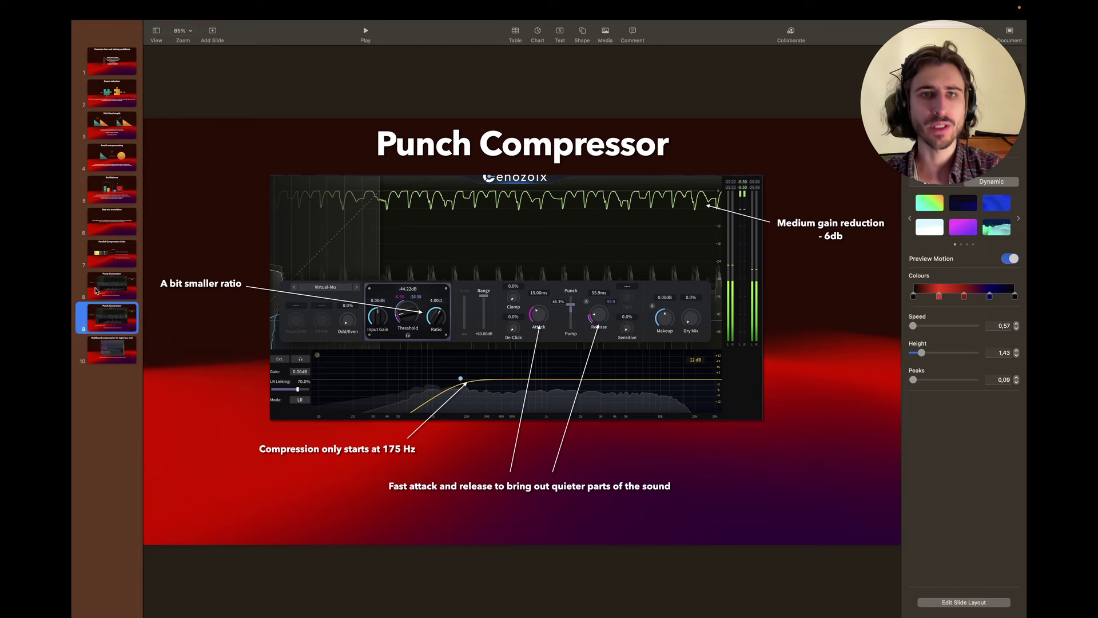
# Step from the Pump Compressor slide to the Multiband compression slide, then close Ableton's punch compressor window.
pyautogui.click(96, 290)
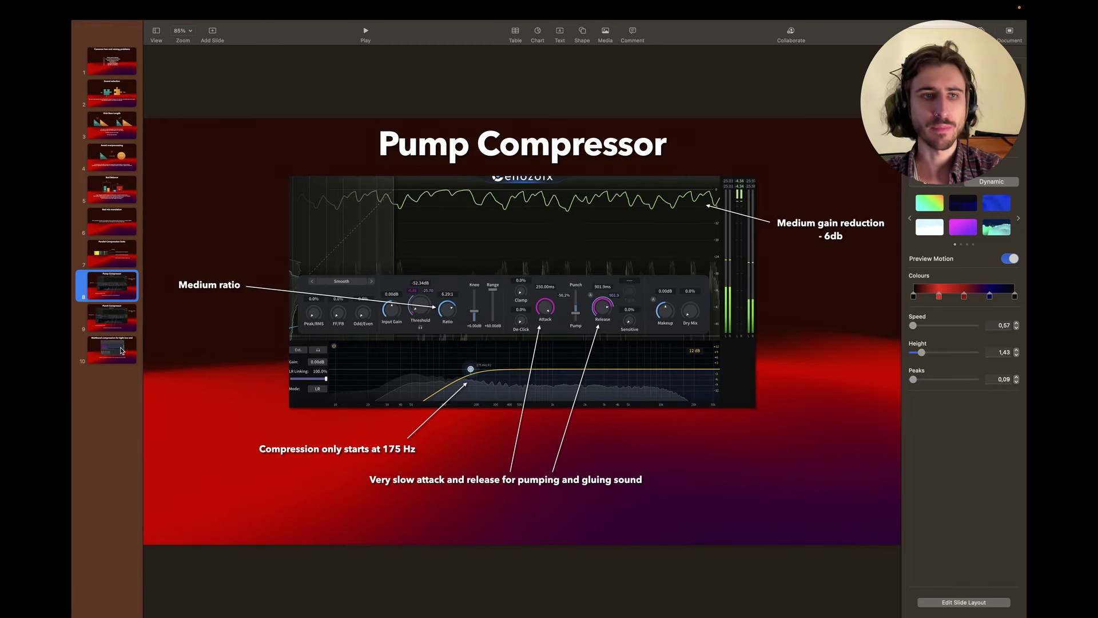
pyautogui.click(121, 350)
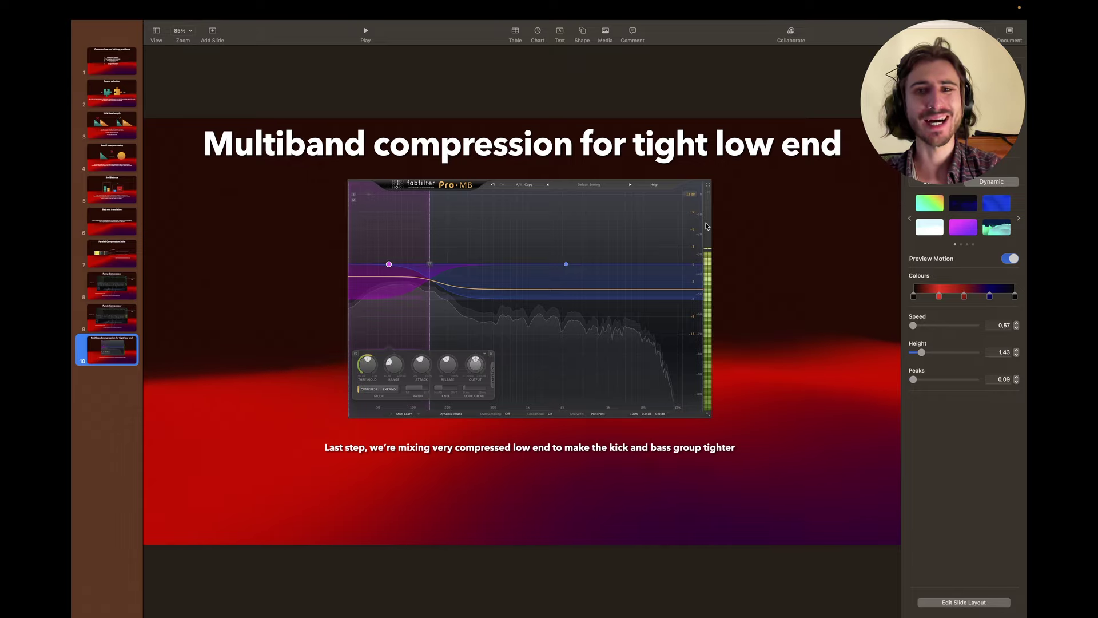
pyautogui.press('super+Tab')
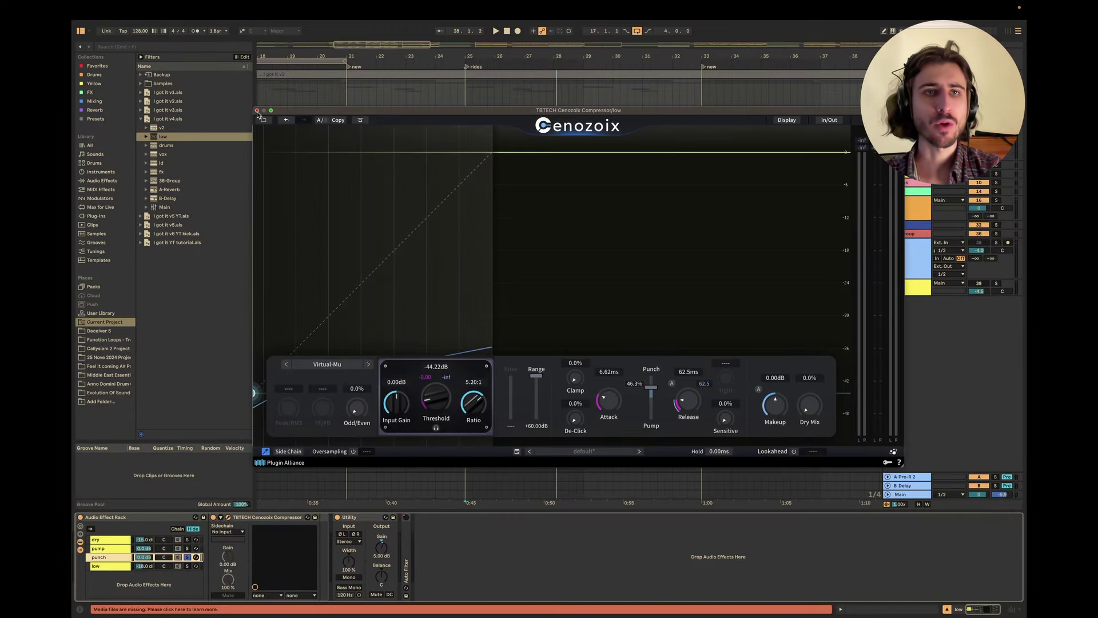
pyautogui.click(257, 111)
# Solo the low chain and raise Pro-MB's band 1/2 crossover to about 192 Hz.
pyautogui.click(109, 566)
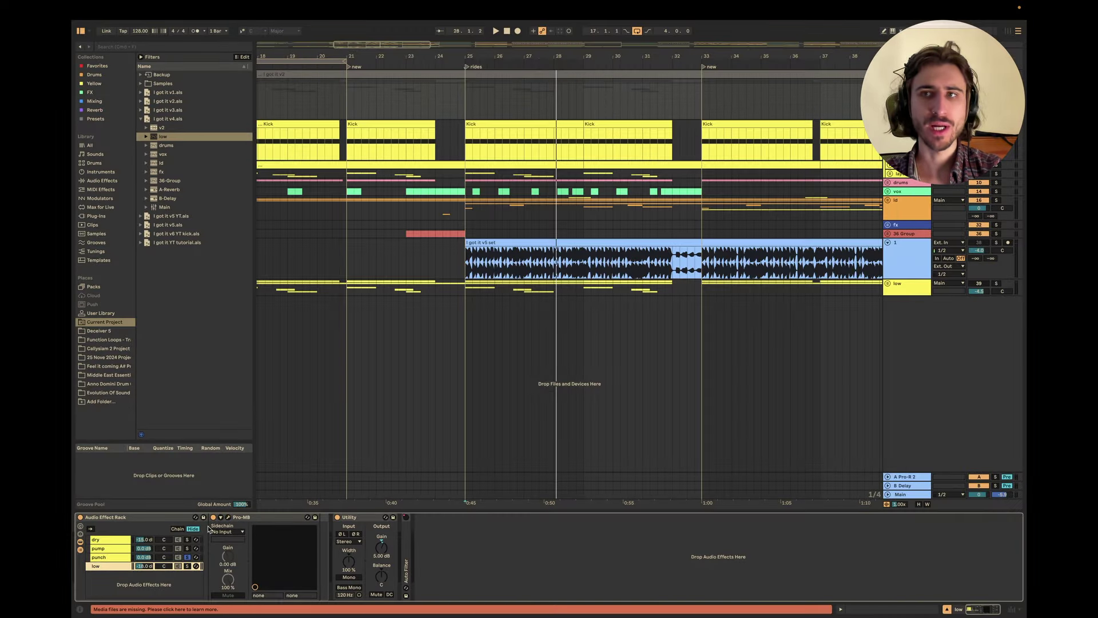
pyautogui.click(228, 517)
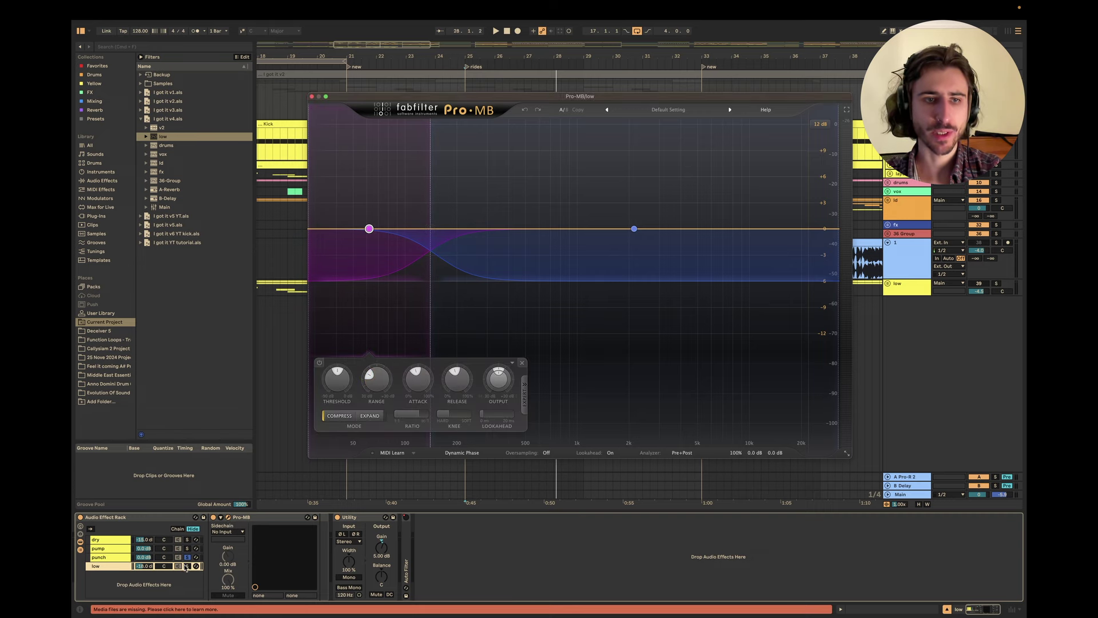
pyautogui.click(186, 566)
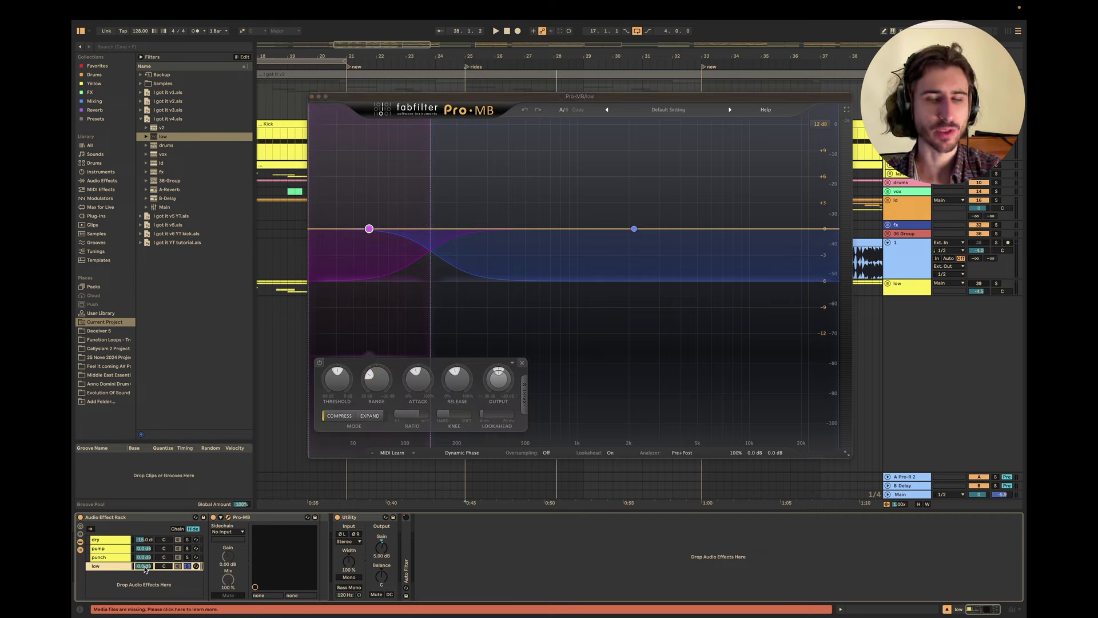
pyautogui.press('space')
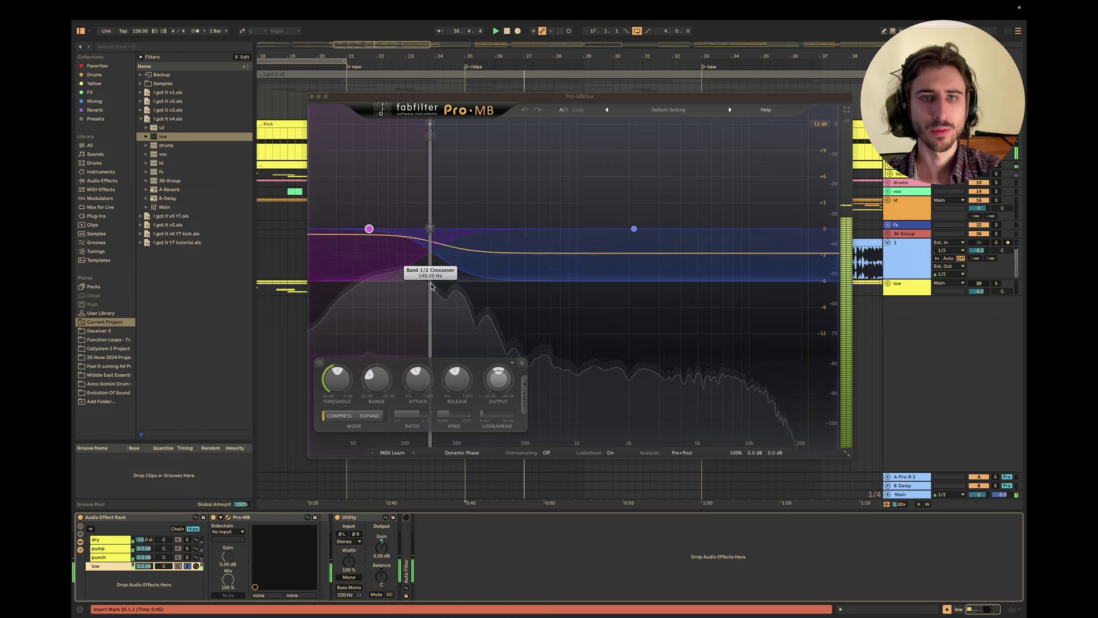
pyautogui.moveTo(432, 286)
pyautogui.mouseDown()
pyautogui.moveTo(455, 287)
pyautogui.moveTo(432, 289)
pyautogui.mouseUp()
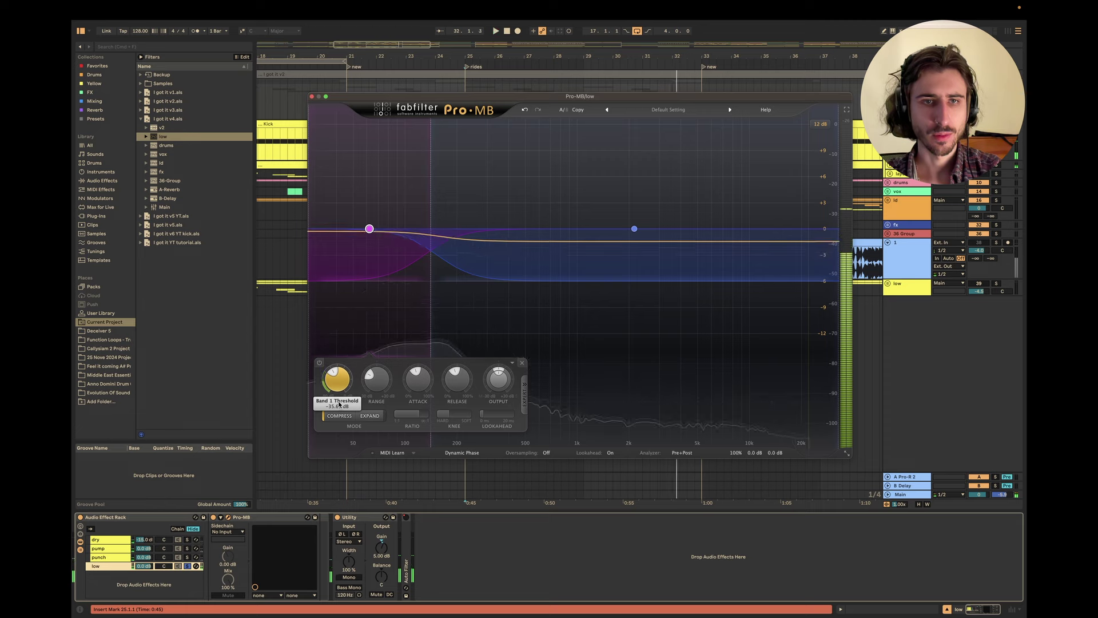
pyautogui.press('space')
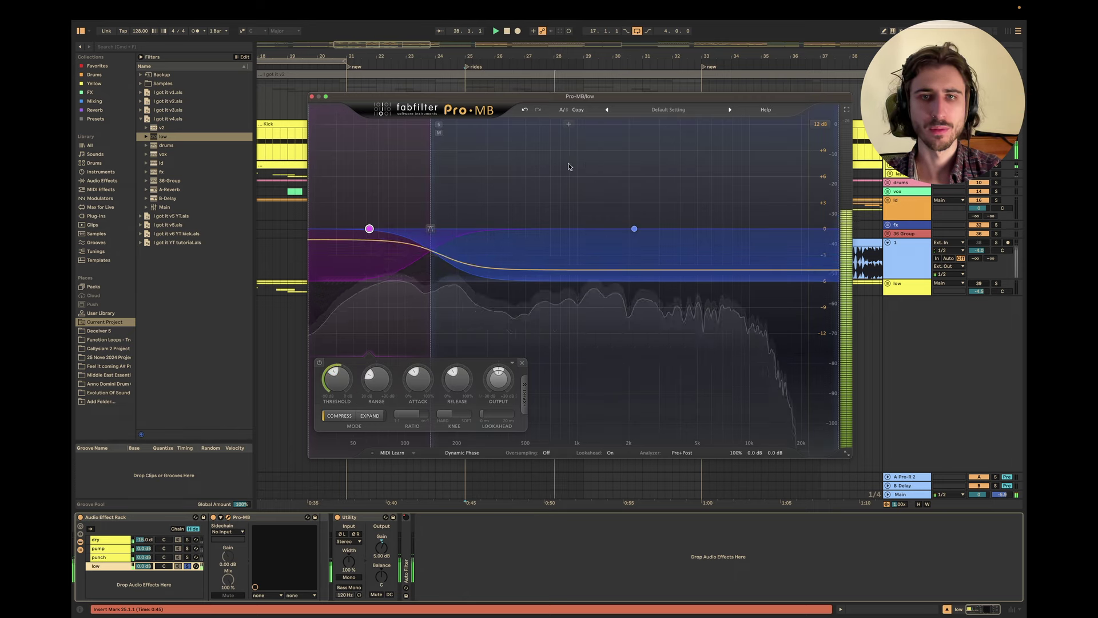
pyautogui.click(312, 97)
# In the mixer, solo and audition the dry, punch, pump and low chains during playback.
pyautogui.click(187, 540)
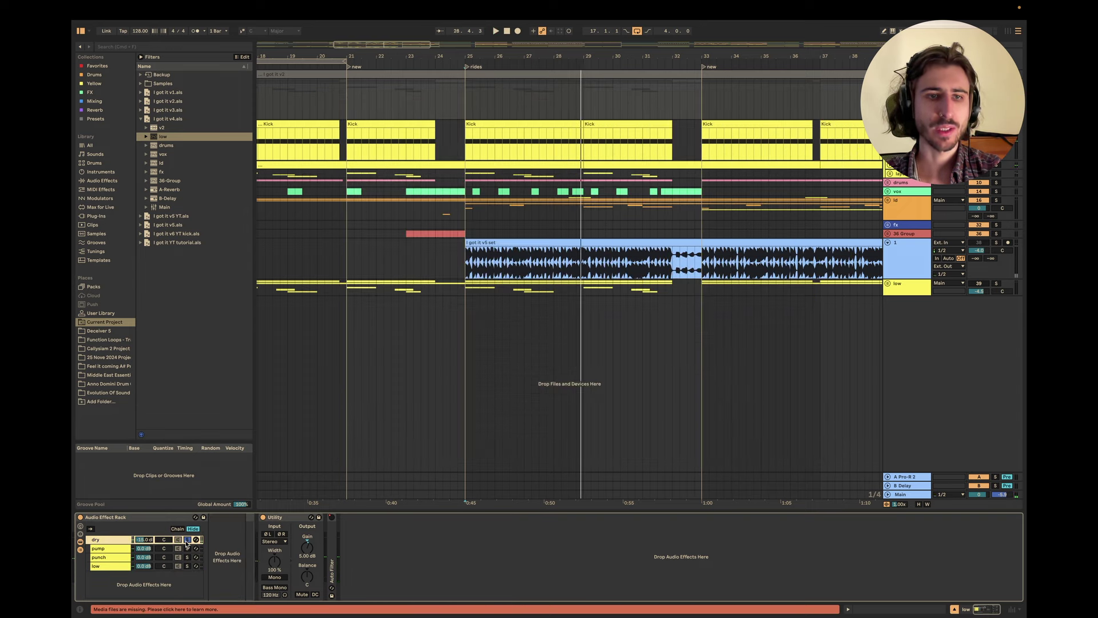
pyautogui.press('Tab')
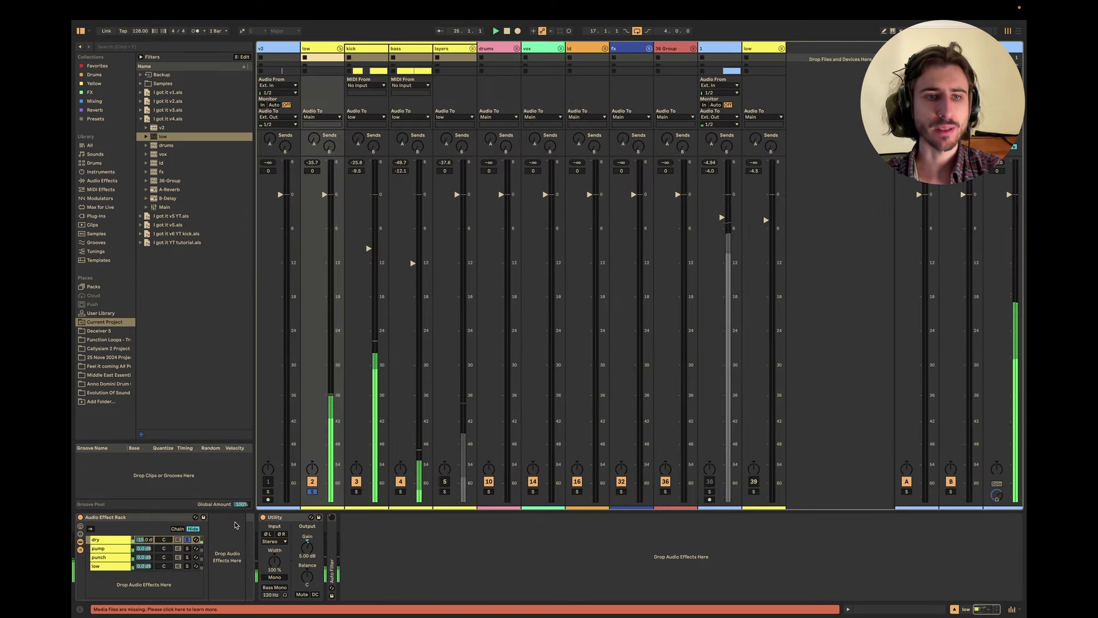
pyautogui.click(145, 550)
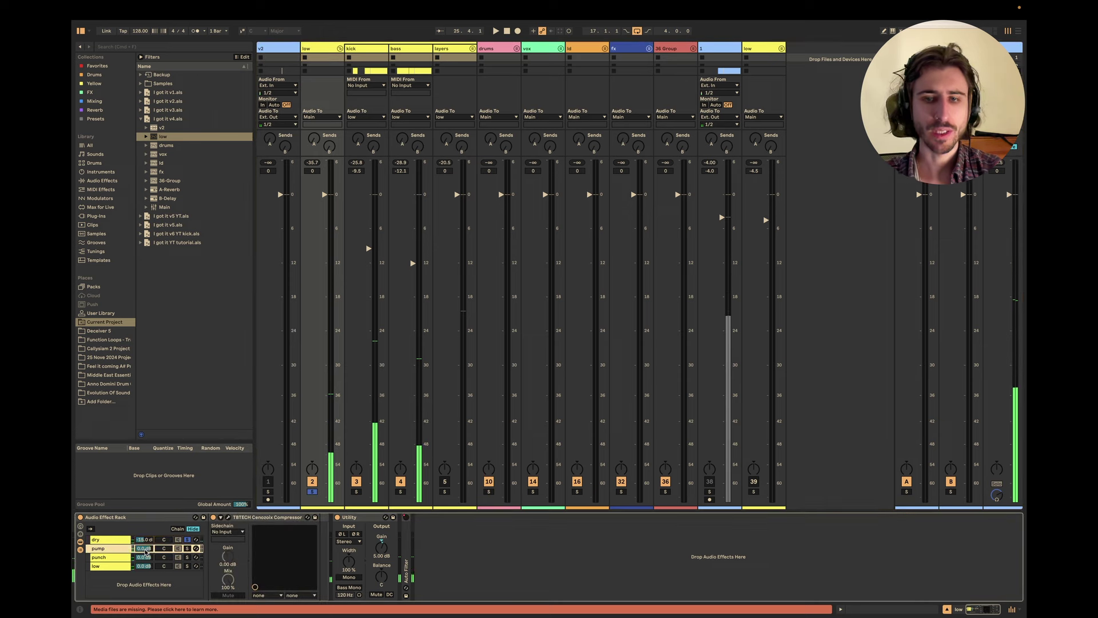
pyautogui.click(144, 557)
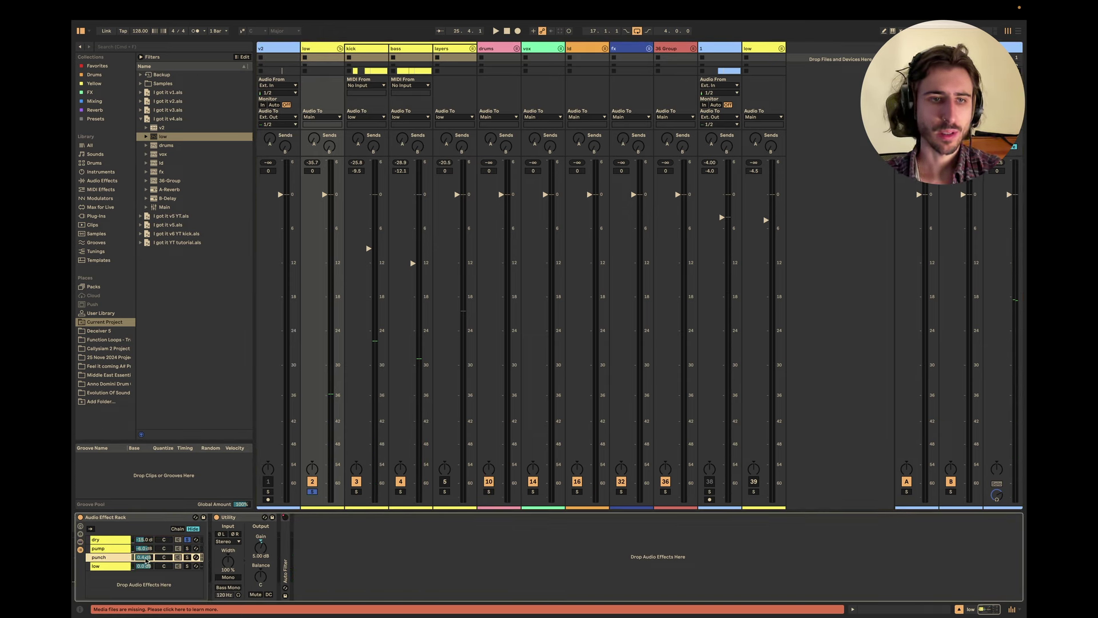
pyautogui.click(189, 558)
pyautogui.click(189, 548)
pyautogui.click(146, 567)
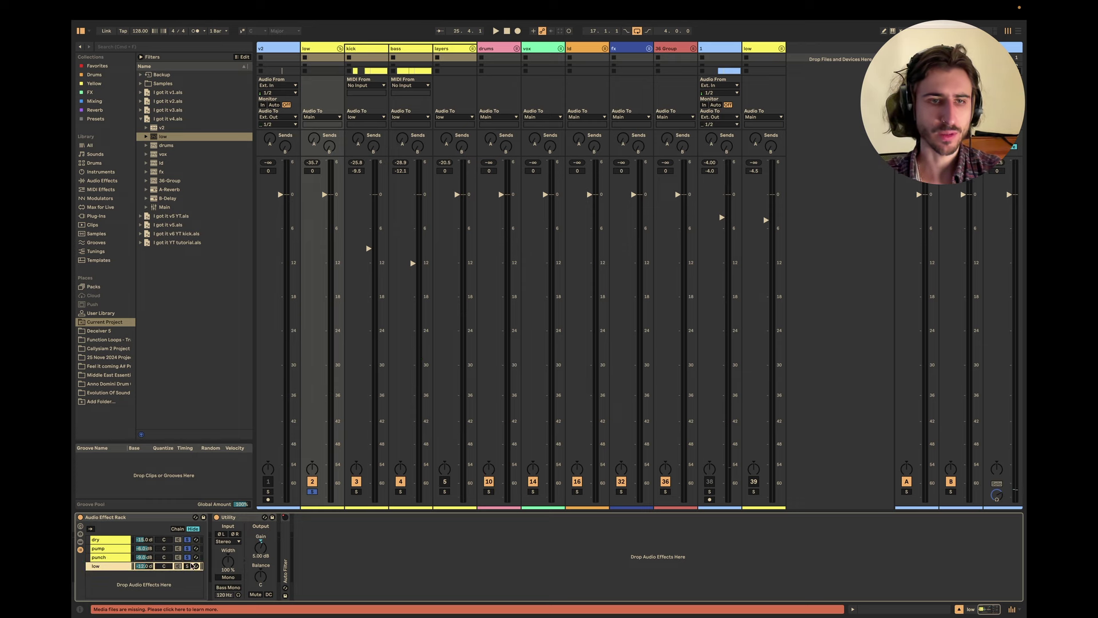
pyautogui.press('space')
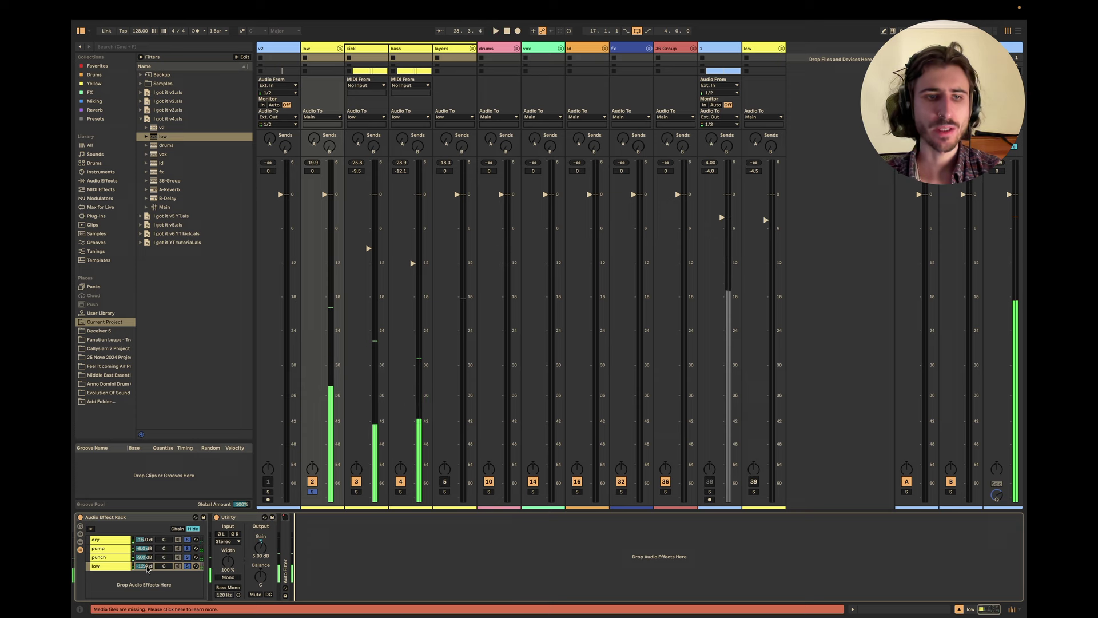
# Lower the punch chain to -12 dB, then bypass and re-enable the low rack to compare.
pyautogui.click(107, 560)
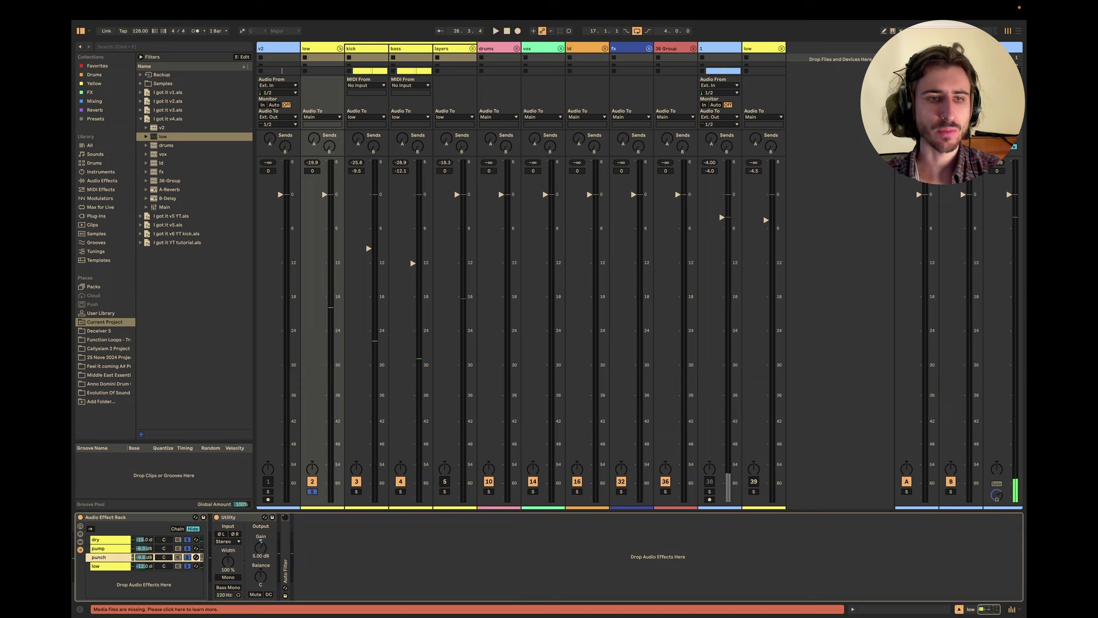
pyautogui.moveTo(144, 557); pyautogui.dragTo(144, 558)
pyautogui.press('space')
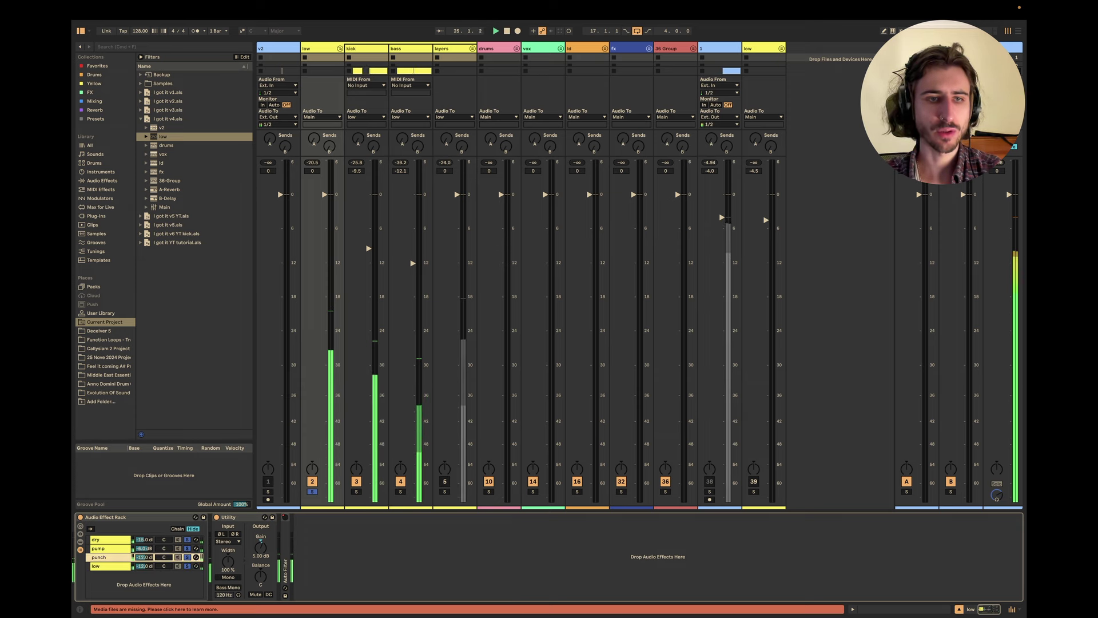
pyautogui.click(144, 548)
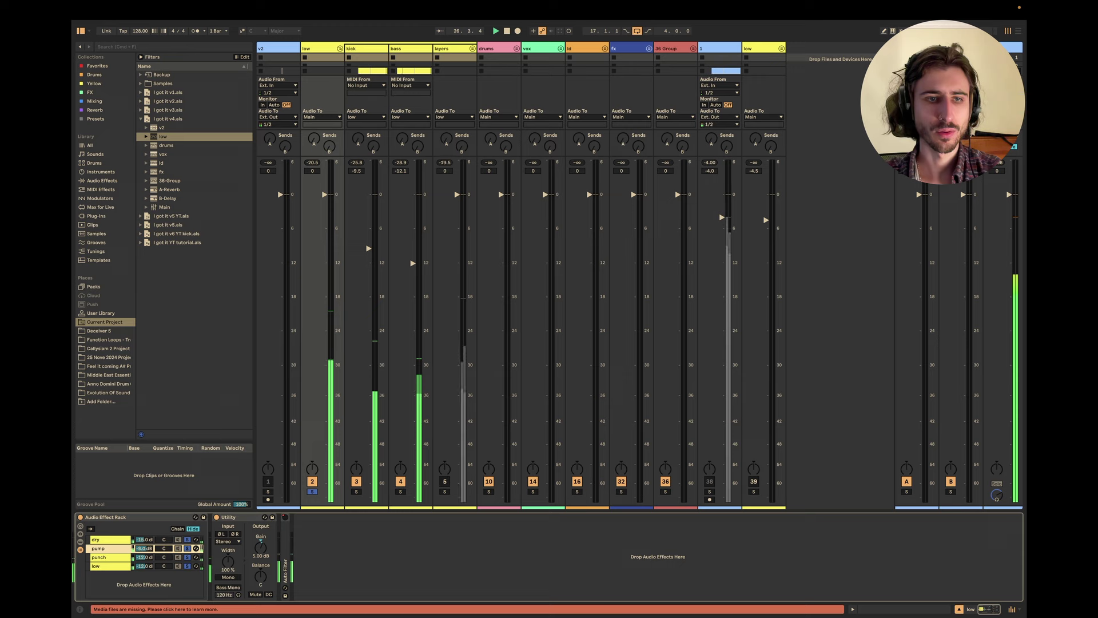
pyautogui.click(81, 517)
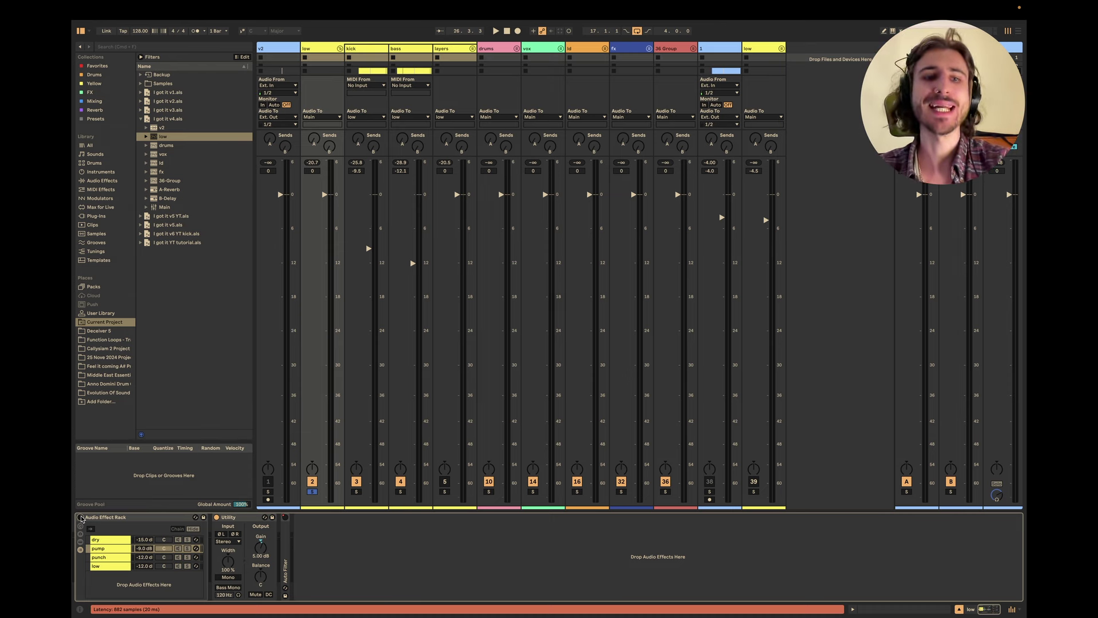
pyautogui.click(80, 518)
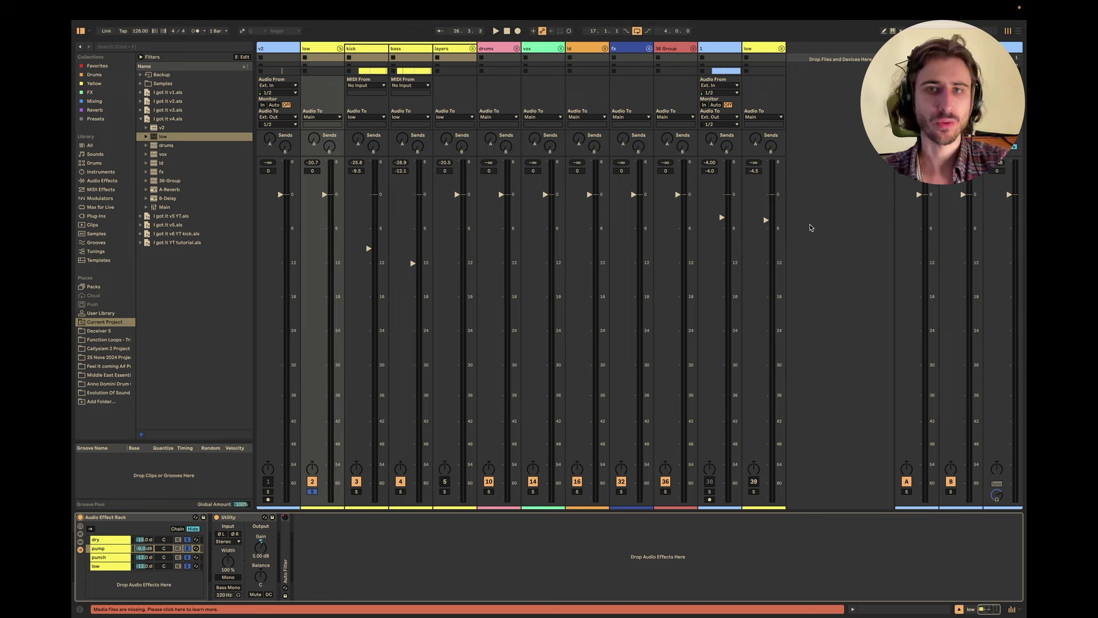
# Return to the Arrangement and play from bar 25 on the ld track.
pyautogui.press('Tab')
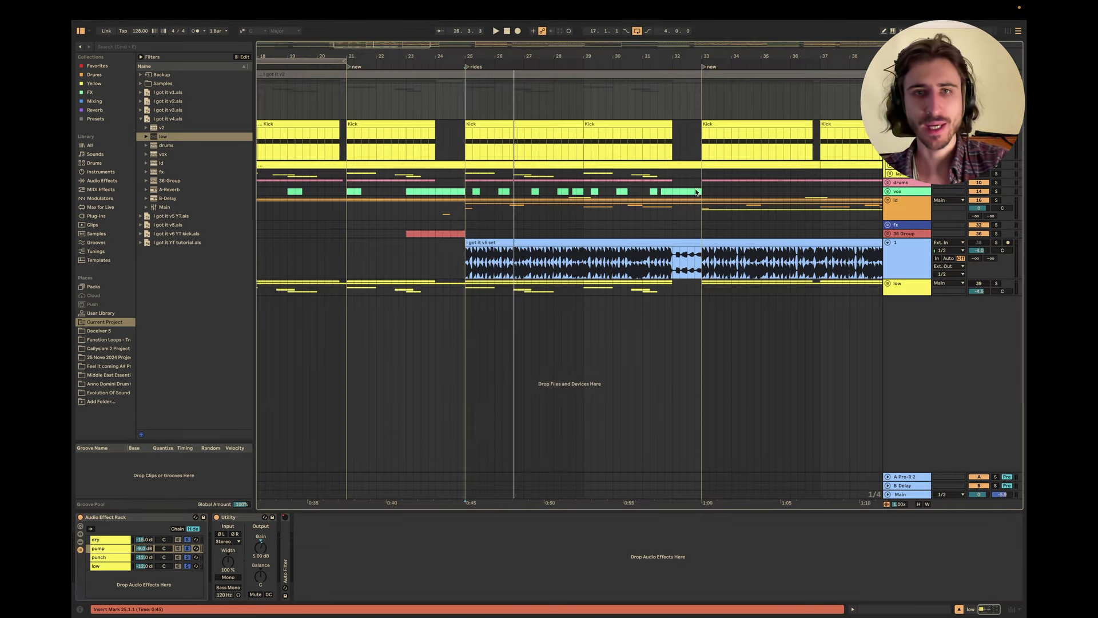
pyautogui.click(188, 541)
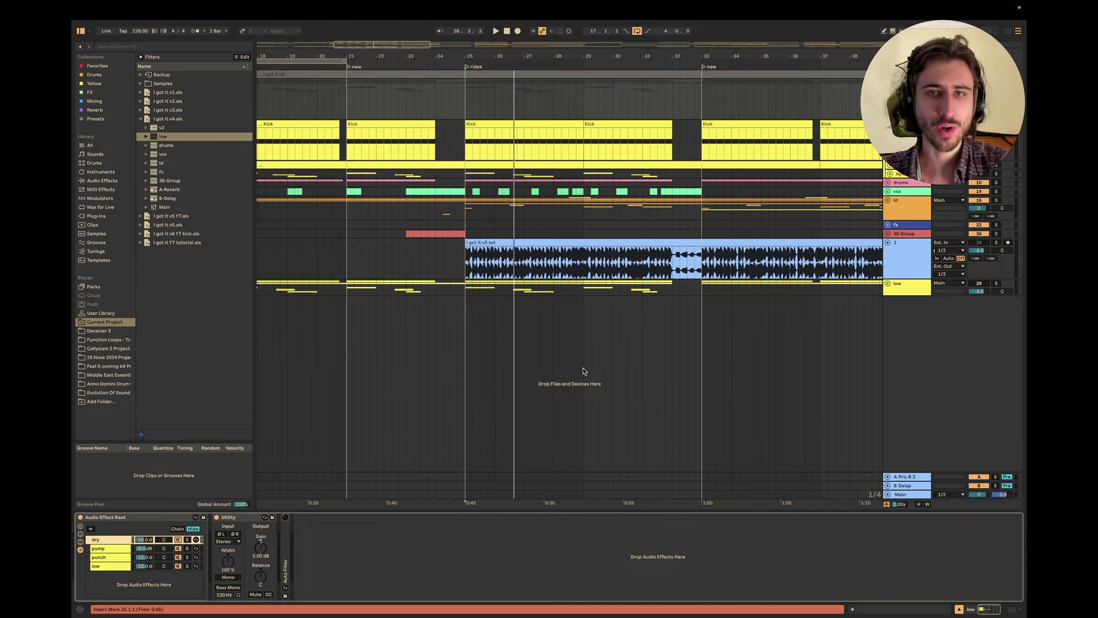
pyautogui.hscroll(1, 584, 371)
pyautogui.click(442, 214)
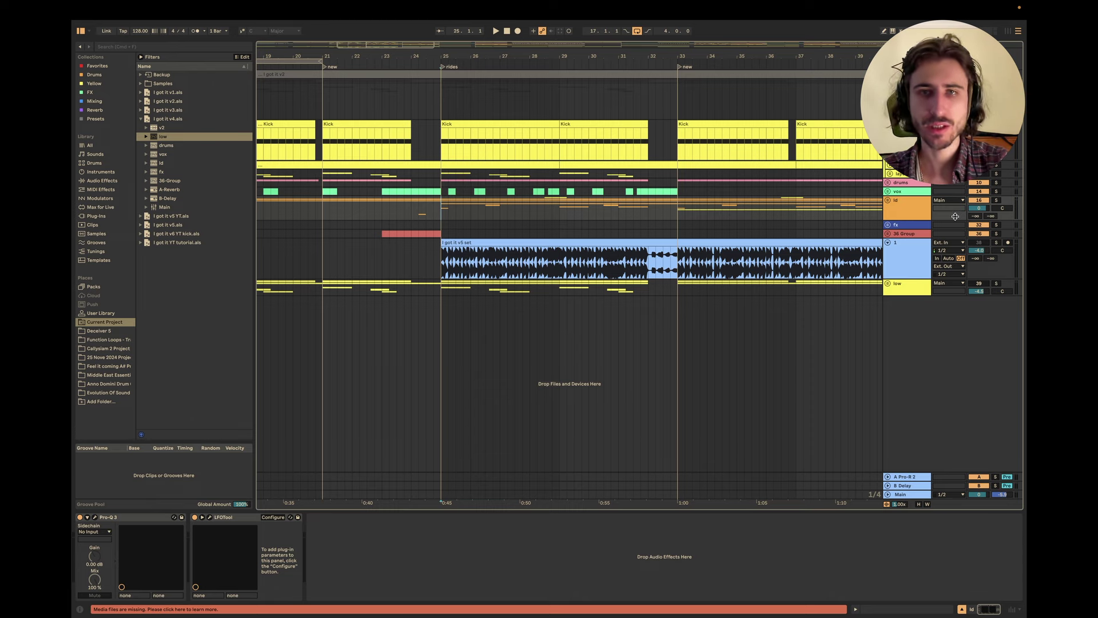
pyautogui.hscroll(3, 561, 233)
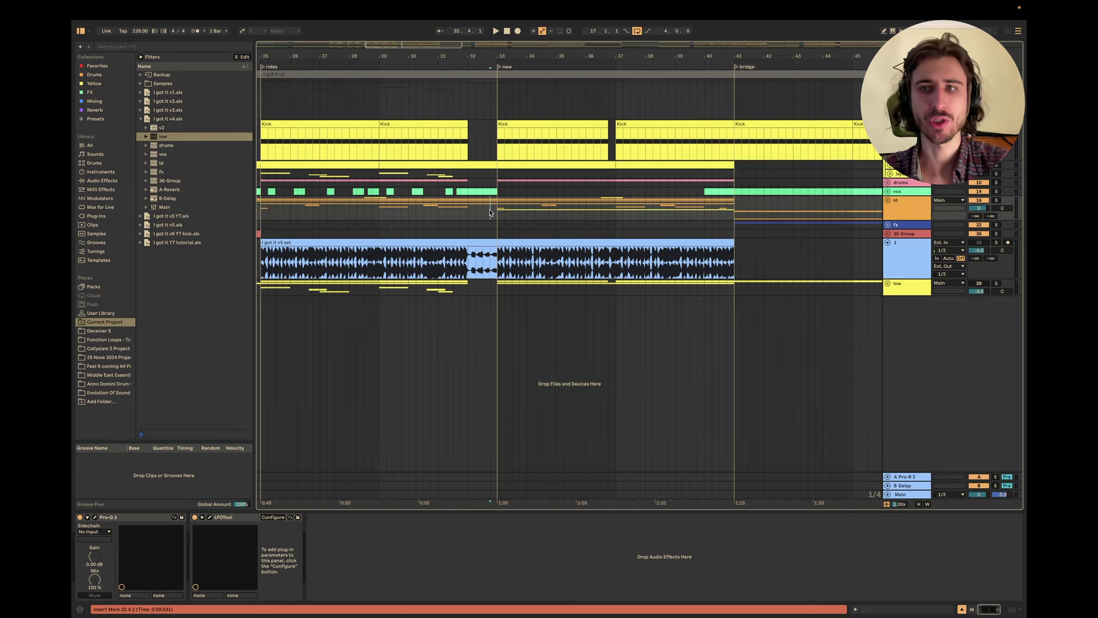
pyautogui.press('space')
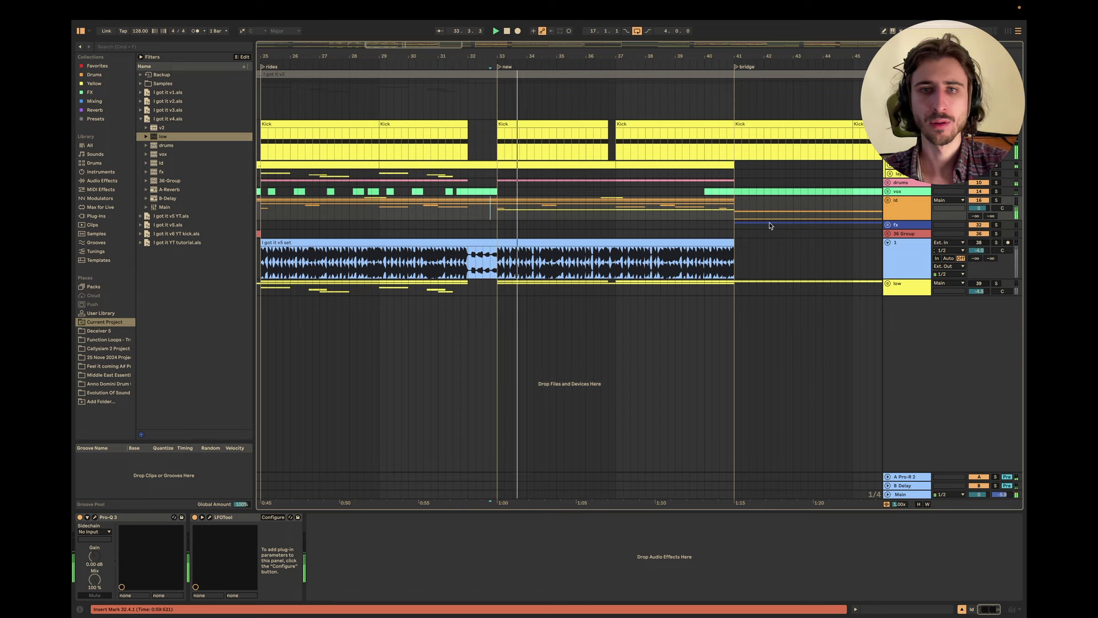
# Solo track 1 and lower its volume from -4.0 to -5.9 dB.
pyautogui.click(742, 288)
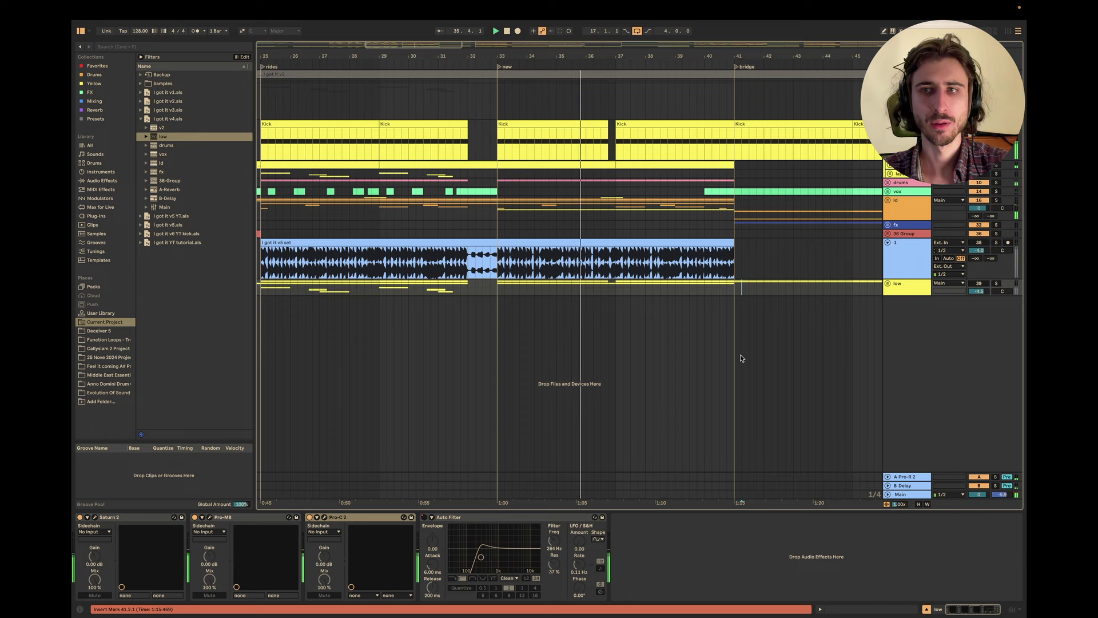
pyautogui.click(742, 99)
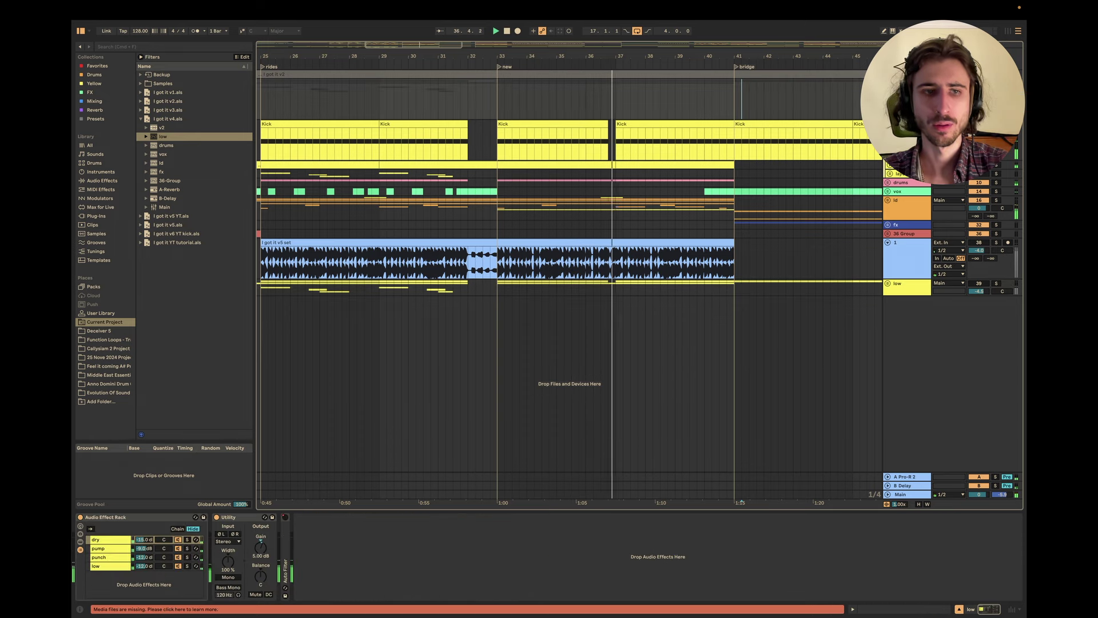
pyautogui.click(109, 566)
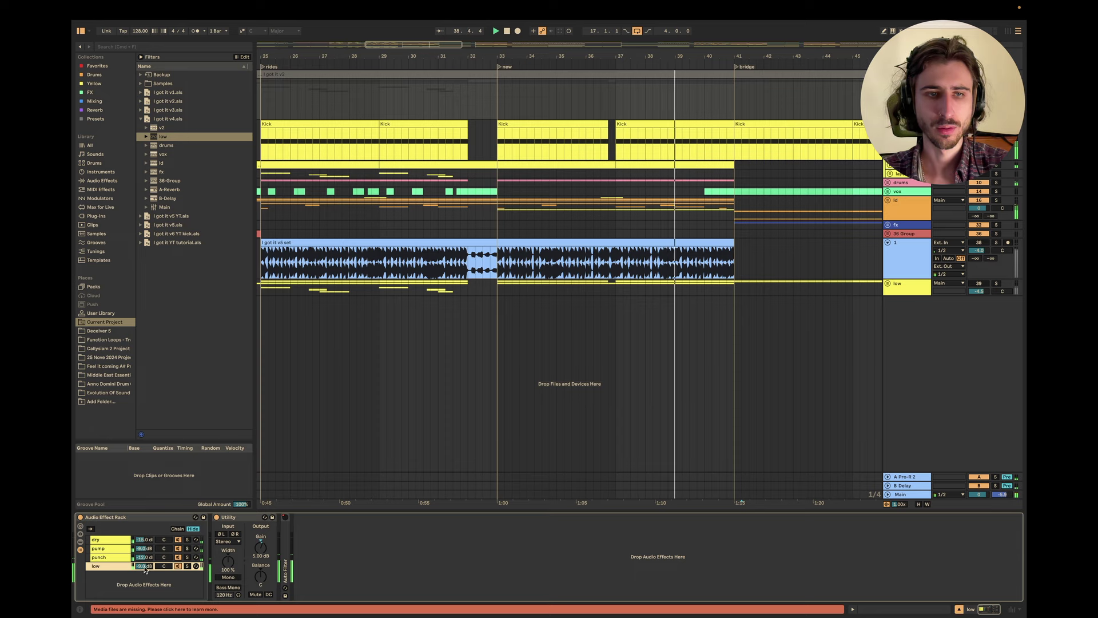
pyautogui.click(475, 200)
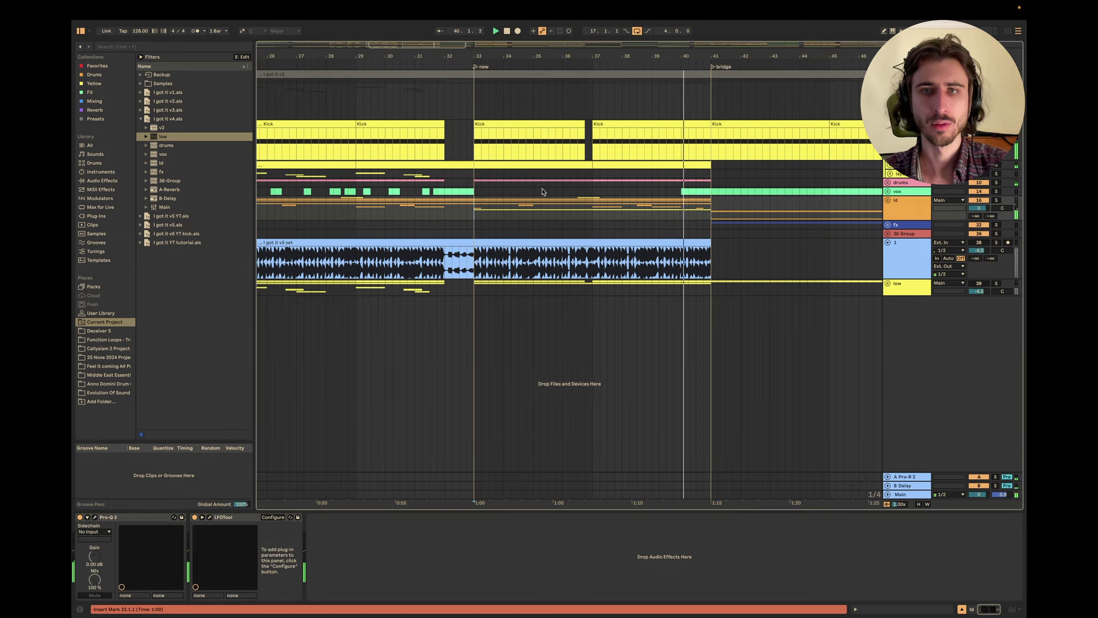
pyautogui.click(996, 242)
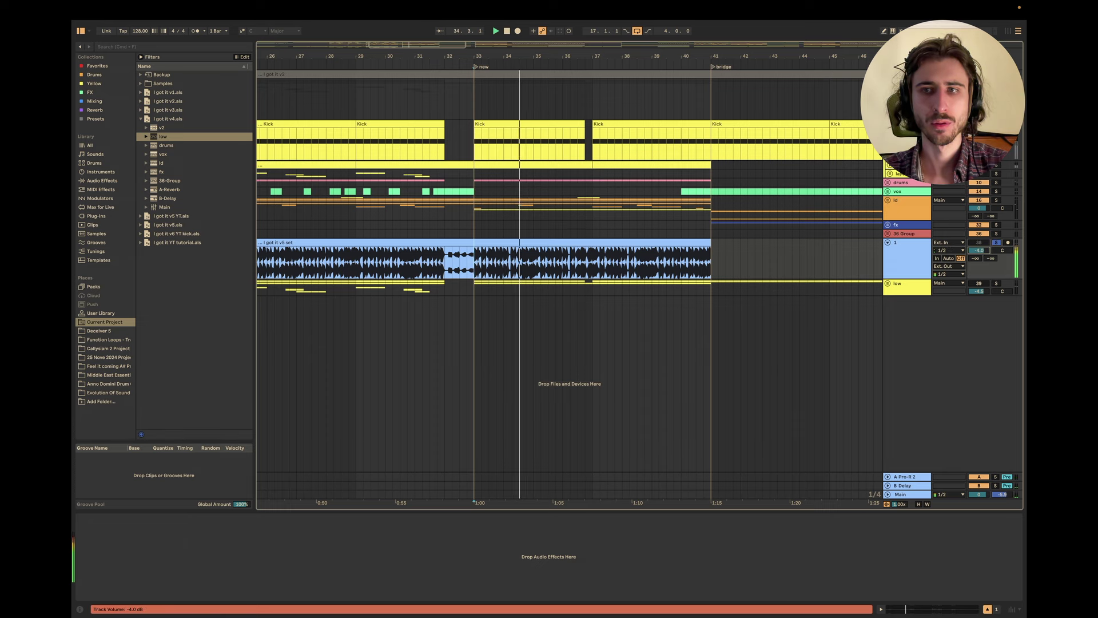
pyautogui.moveTo(979, 250); pyautogui.dragTo(979, 262)
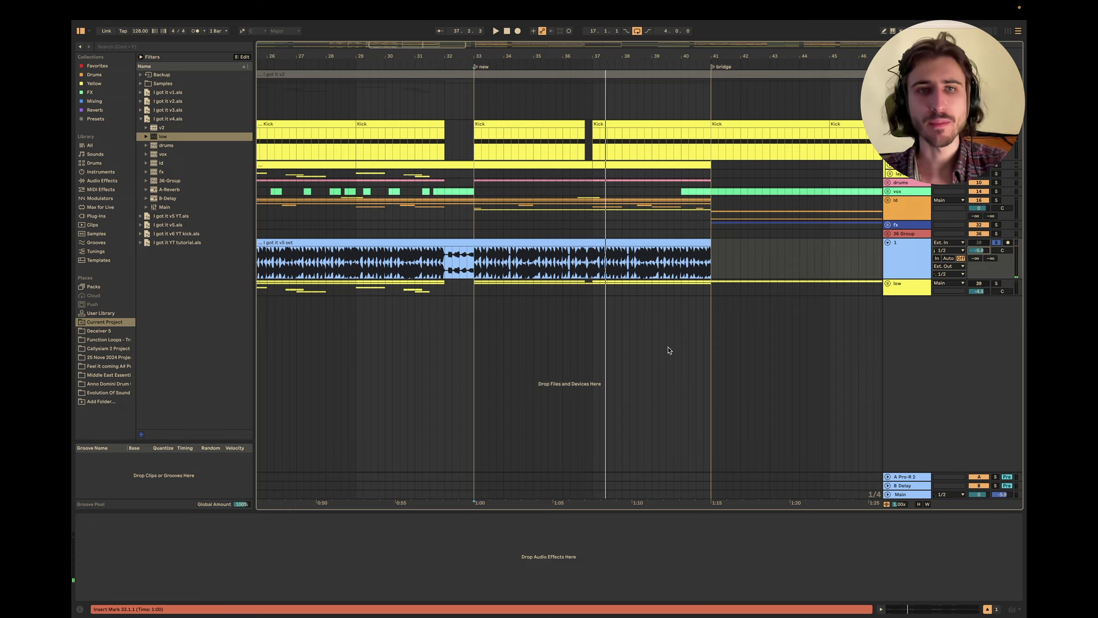
pyautogui.hscroll(-5, 669, 350)
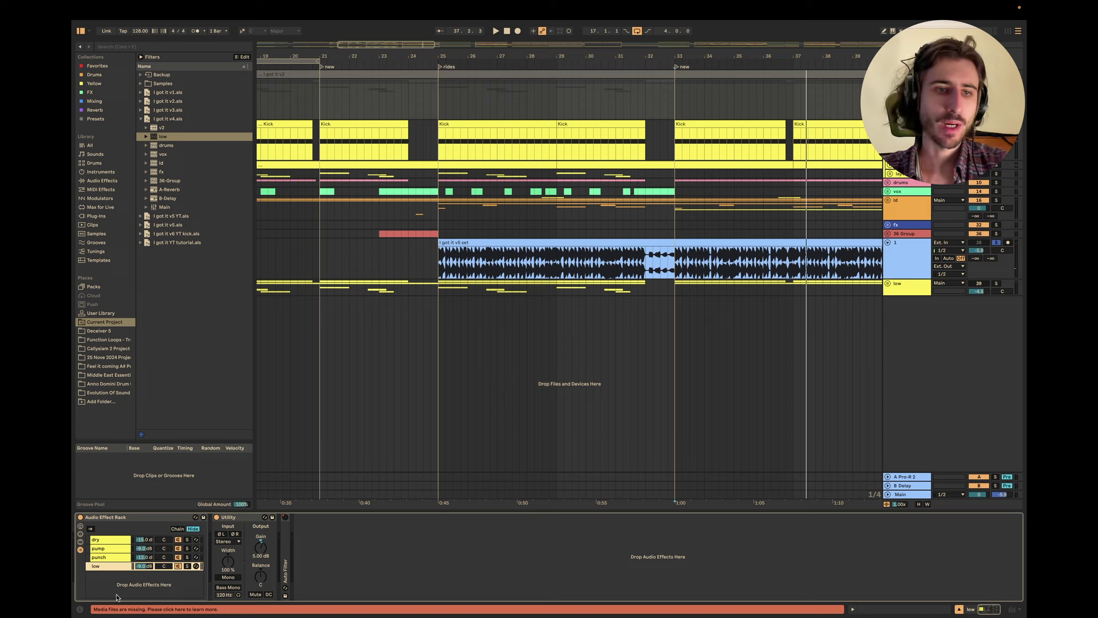